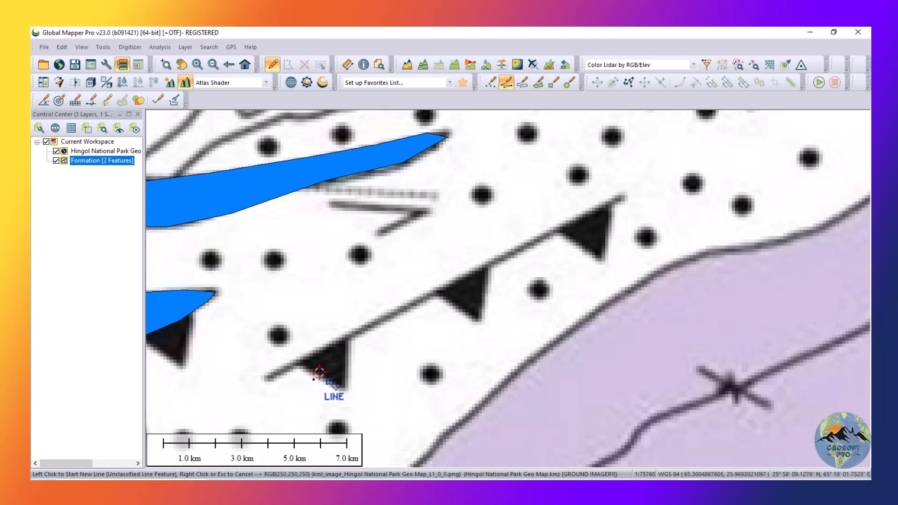
Trace the toothed fault on the geological map with a straight line about 14 km long and name it Thrust Fault.
click(265, 379)
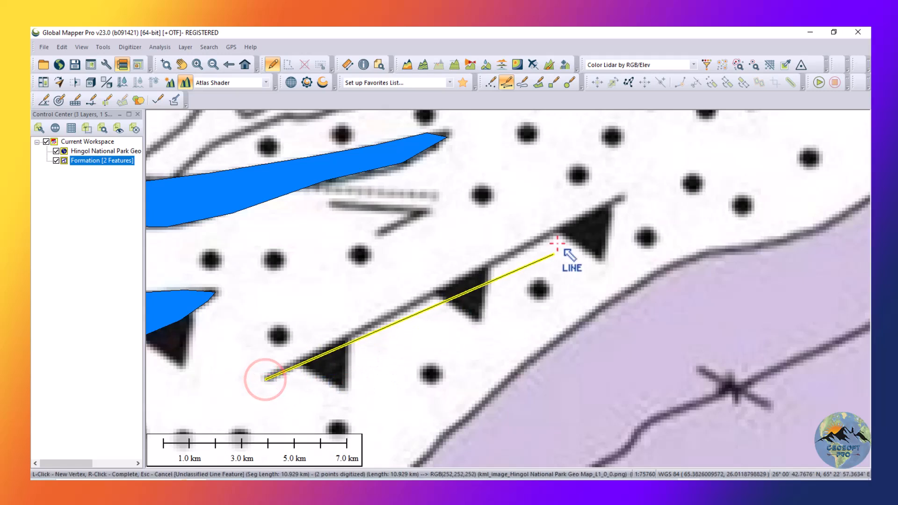
click(618, 198)
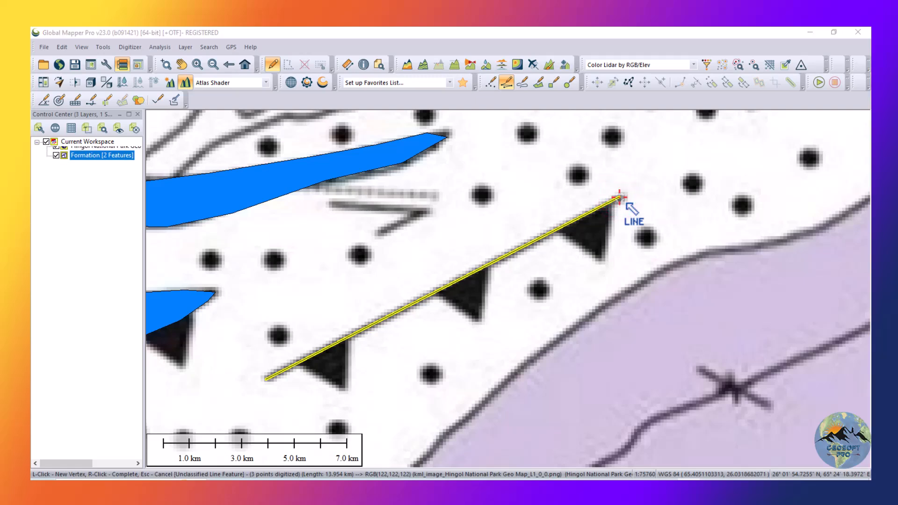
right_click(619, 197)
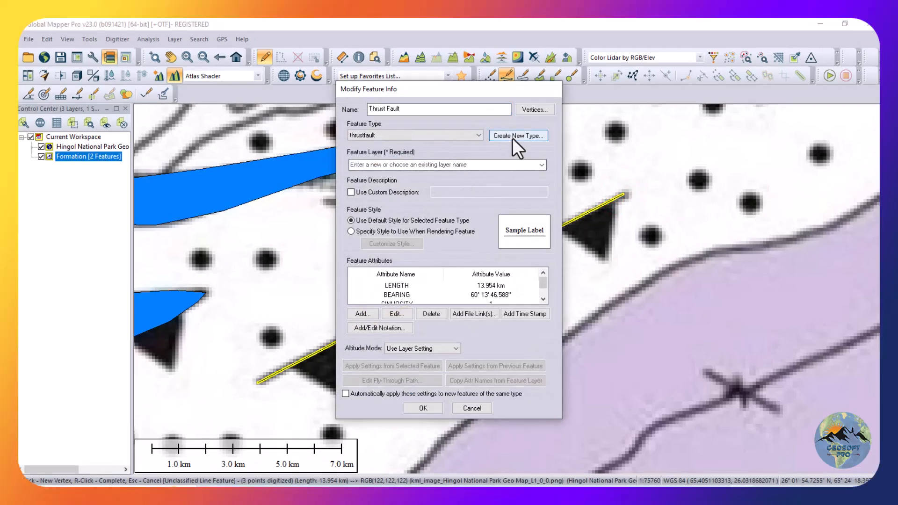
Create a new line feature type named Thrust Fault with a solid drawing style 1 pixel wide.
click(514, 136)
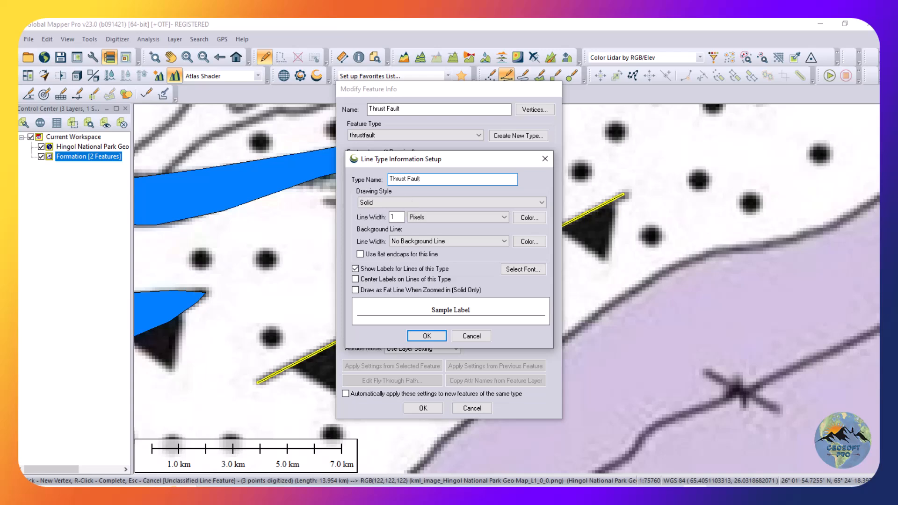
click(413, 203)
click(414, 204)
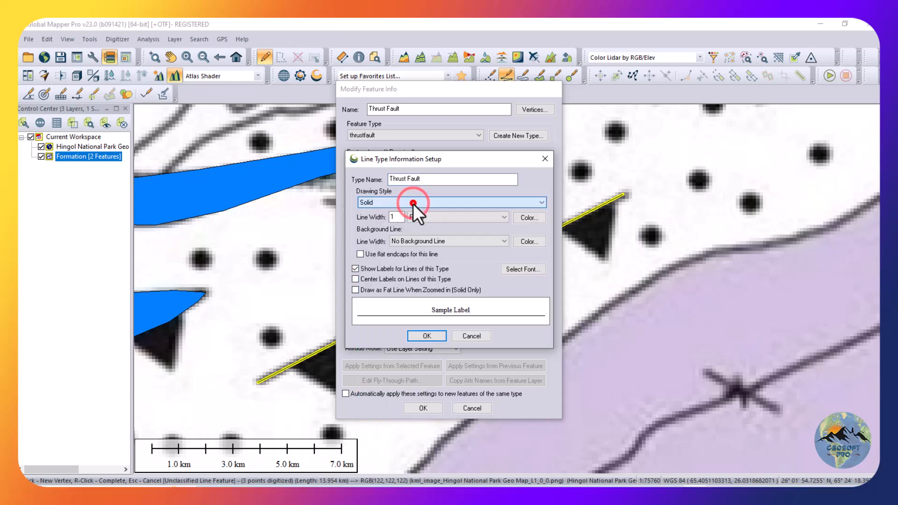
click(416, 336)
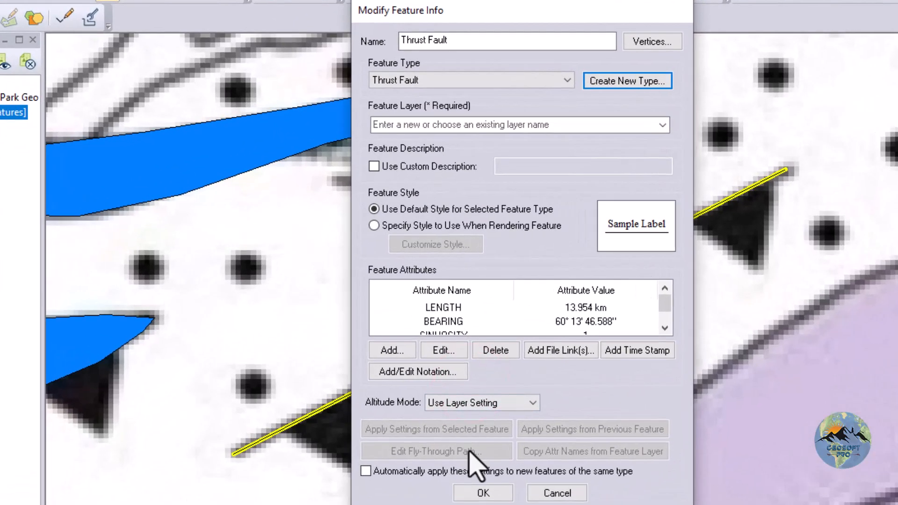
Assign the fault line to a new feature layer named Structures and finish creating the feature.
click(463, 473)
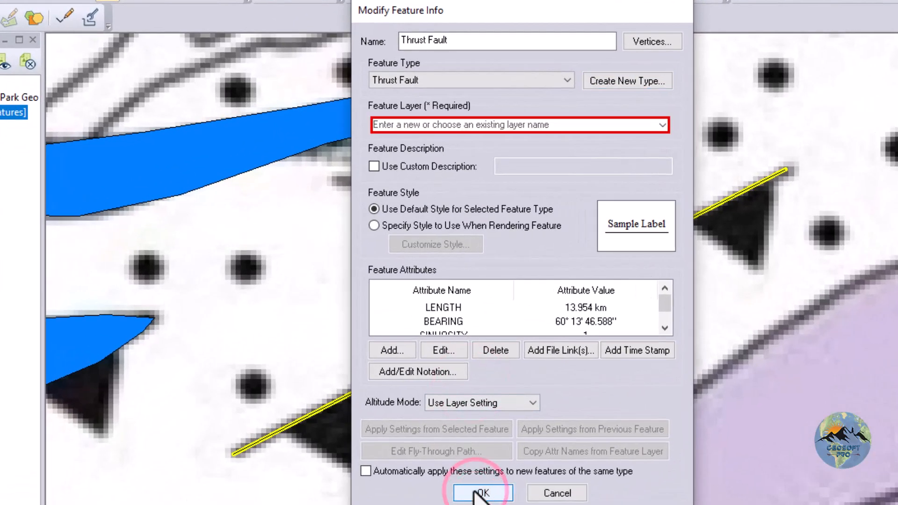
click(663, 126)
click(661, 124)
click(602, 125)
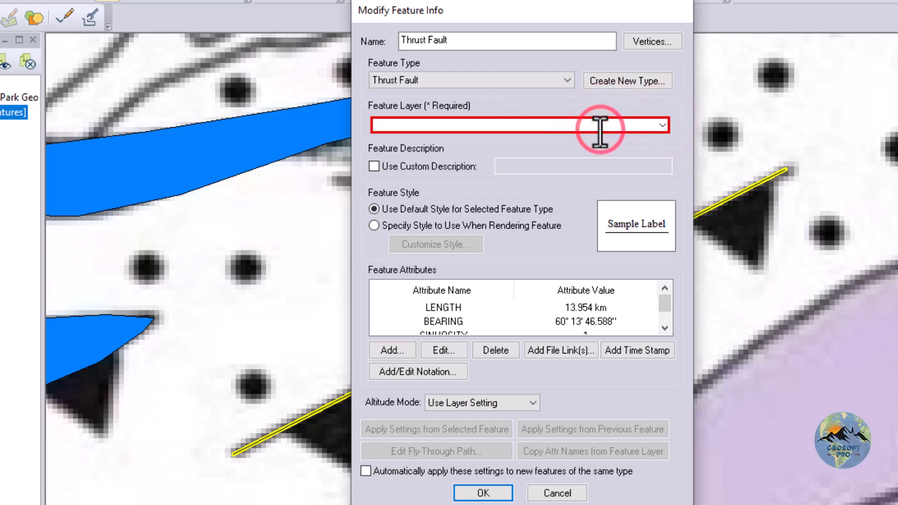
text(Structures)
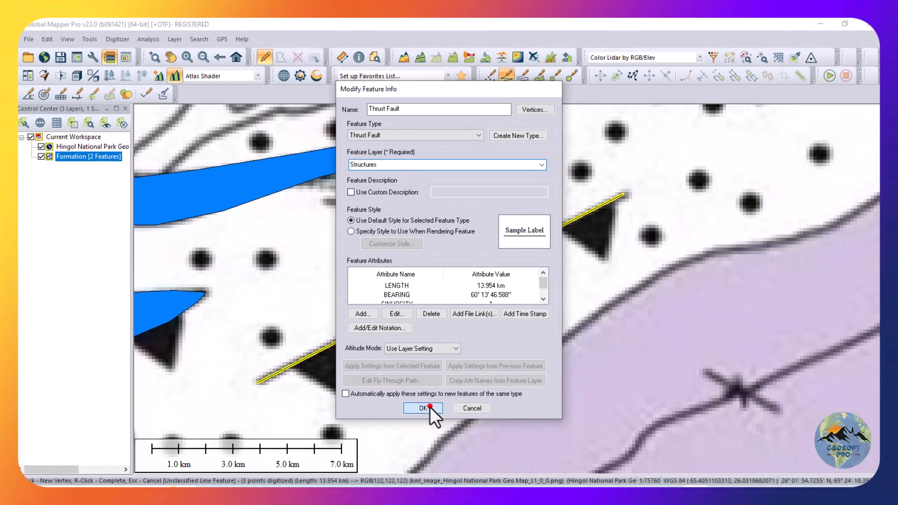
click(486, 484)
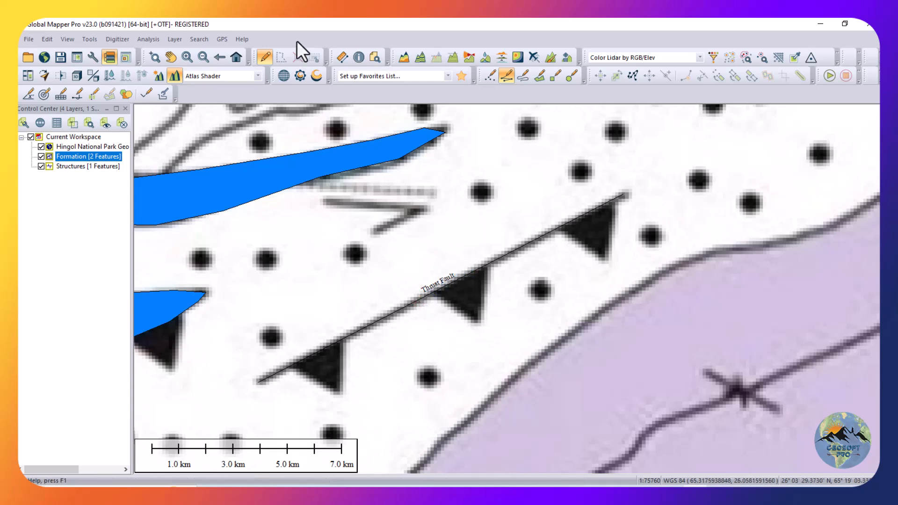
click(227, 35)
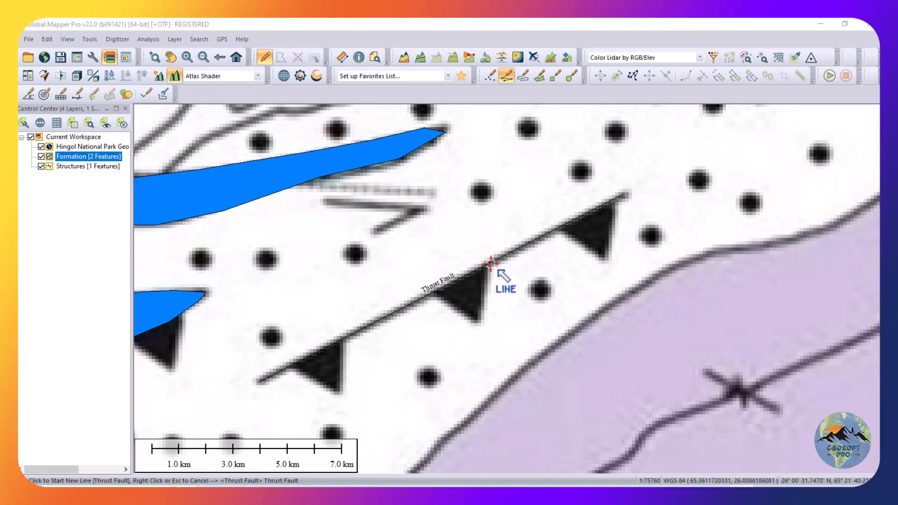
click(490, 263)
click(496, 262)
click(495, 261)
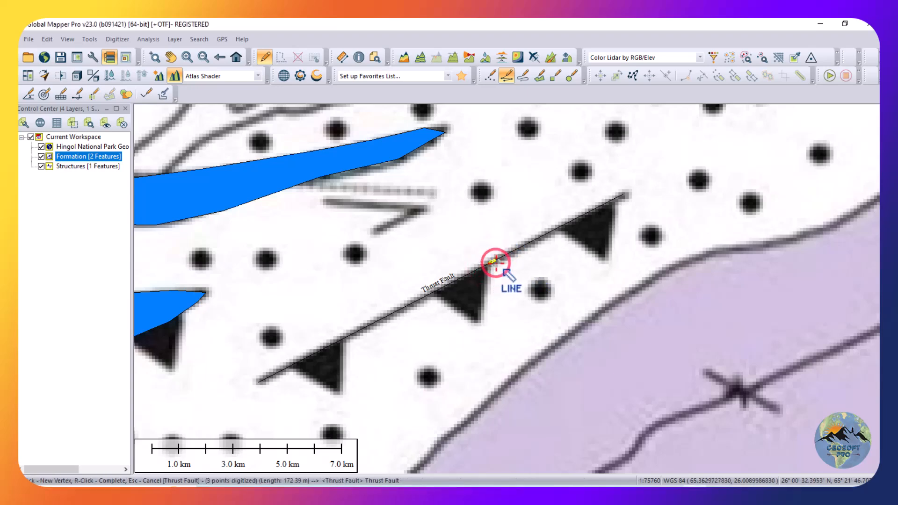
right_click(495, 262)
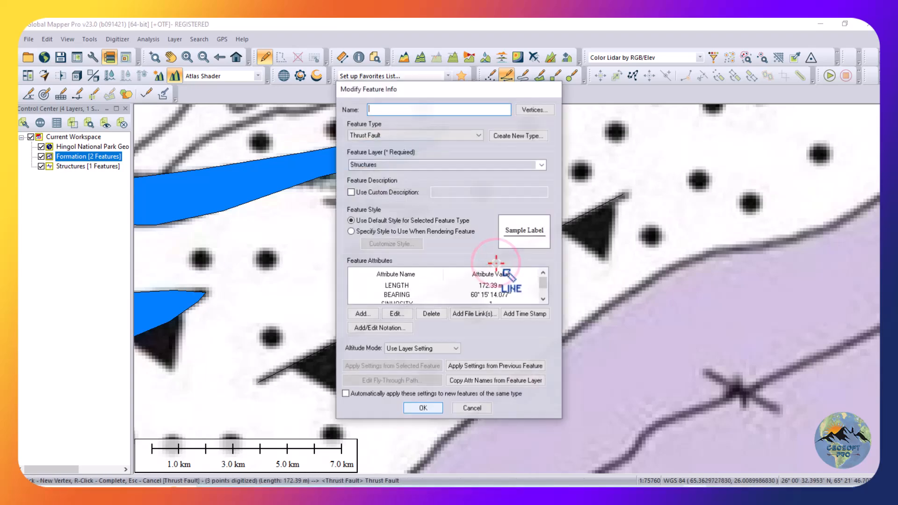
click(470, 407)
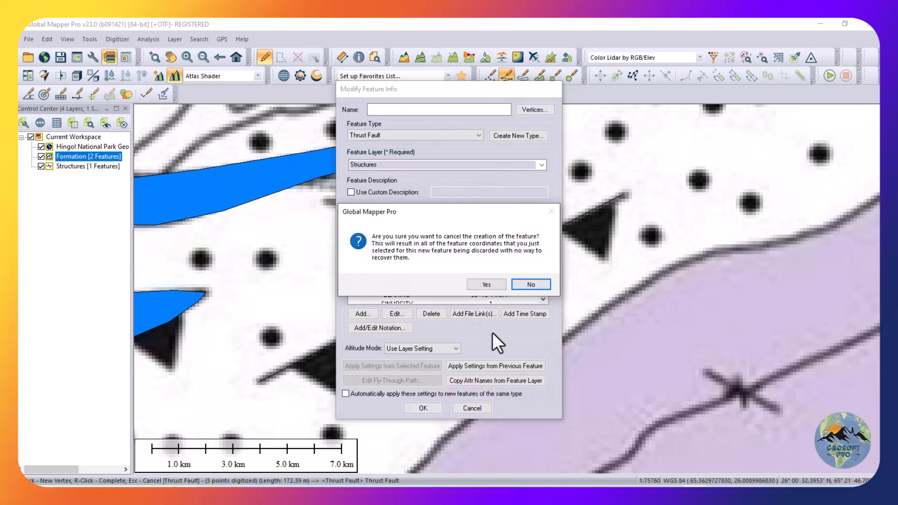
click(486, 284)
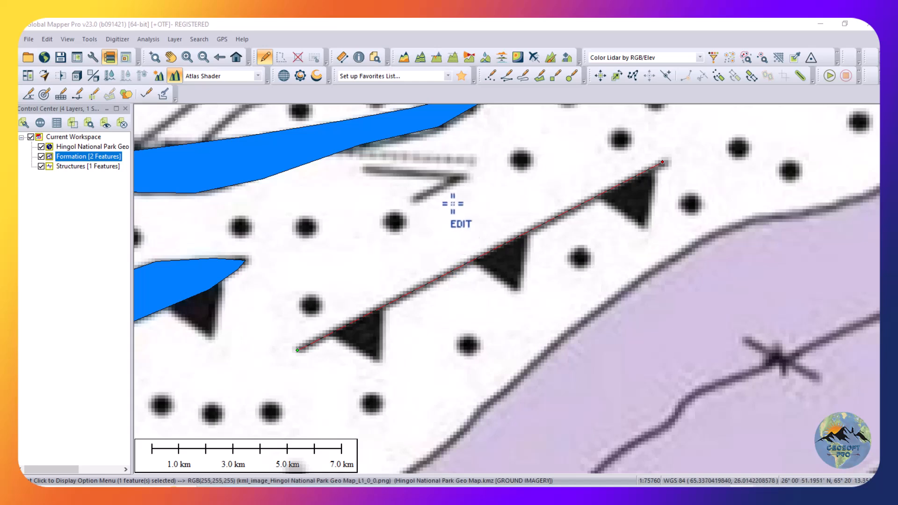
Give the Thrust Fault line its own rendering style with a width of 3 pixels, and deselect it.
click(296, 56)
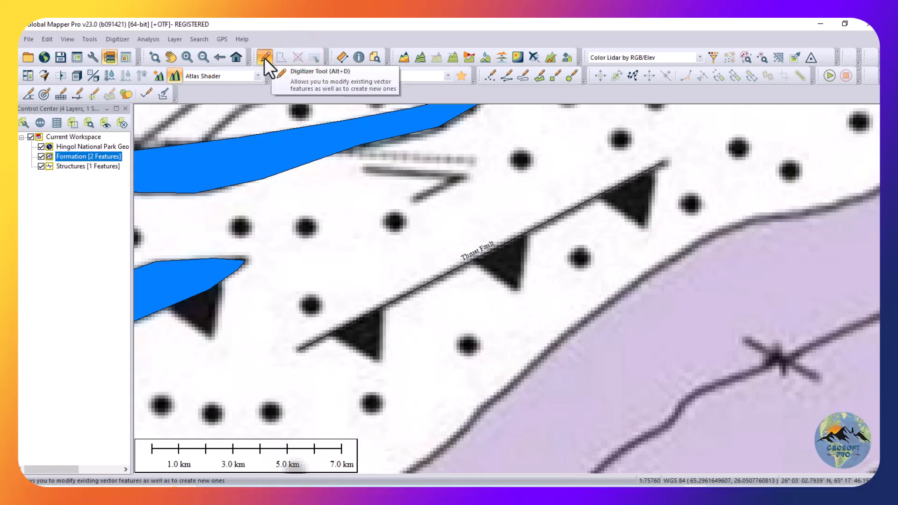
click(167, 58)
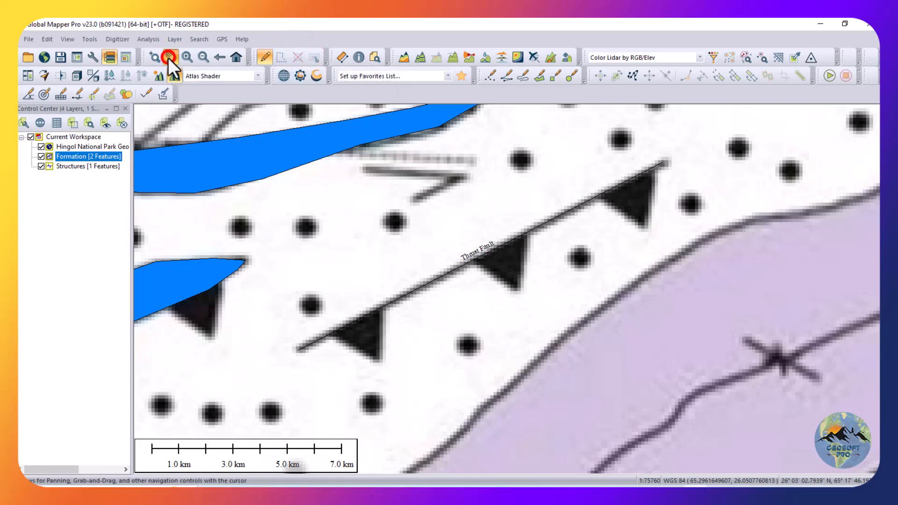
click(265, 56)
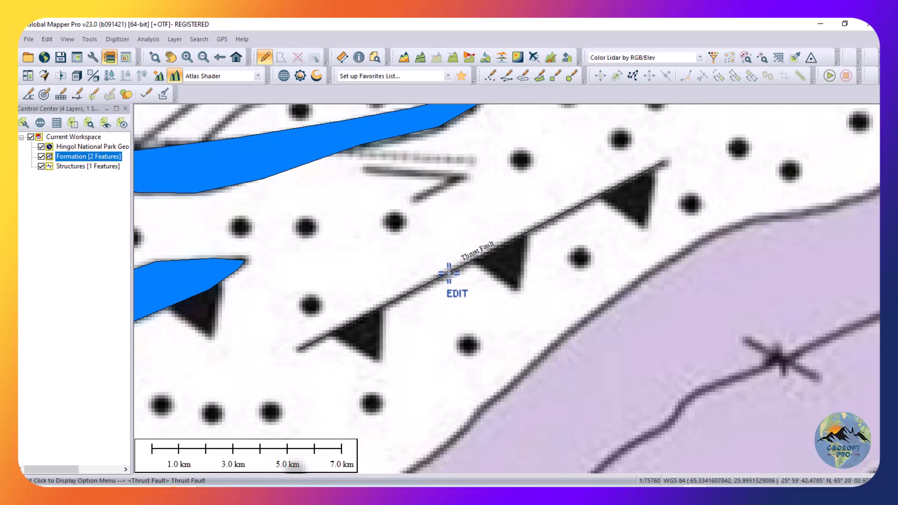
click(450, 271)
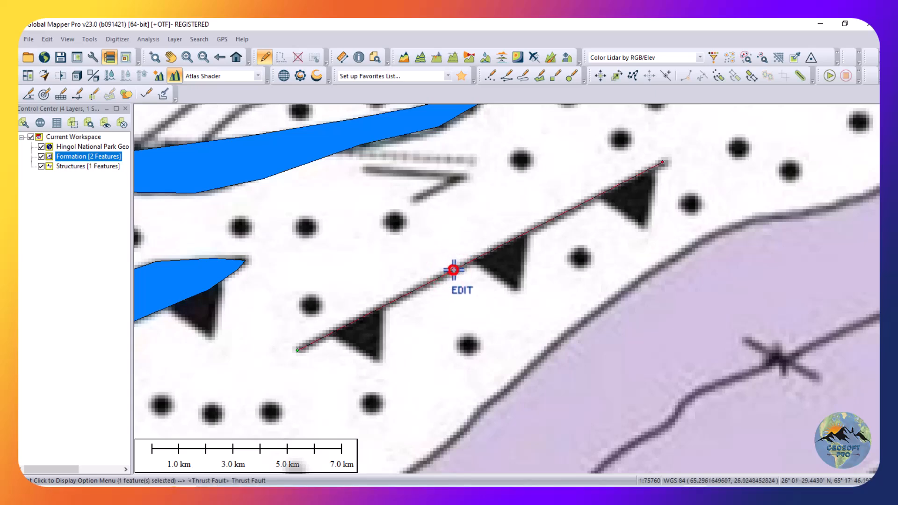
double_click(453, 270)
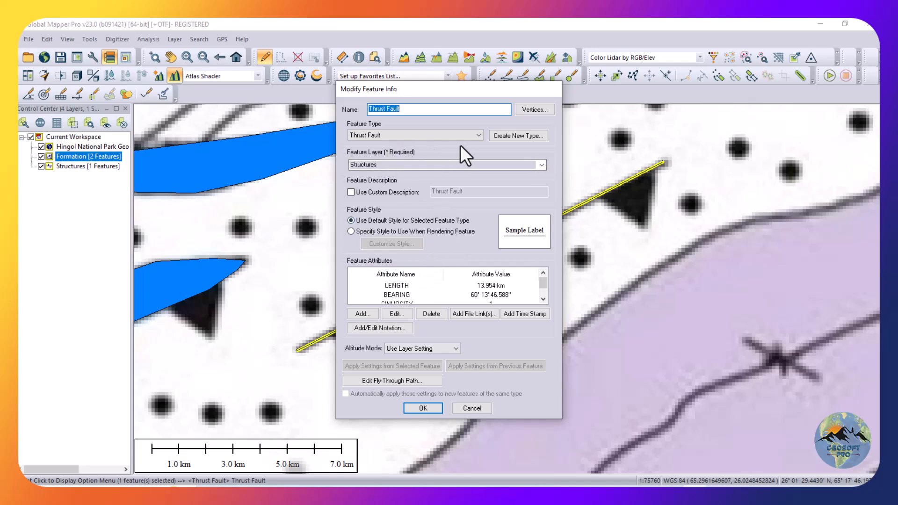
click(400, 232)
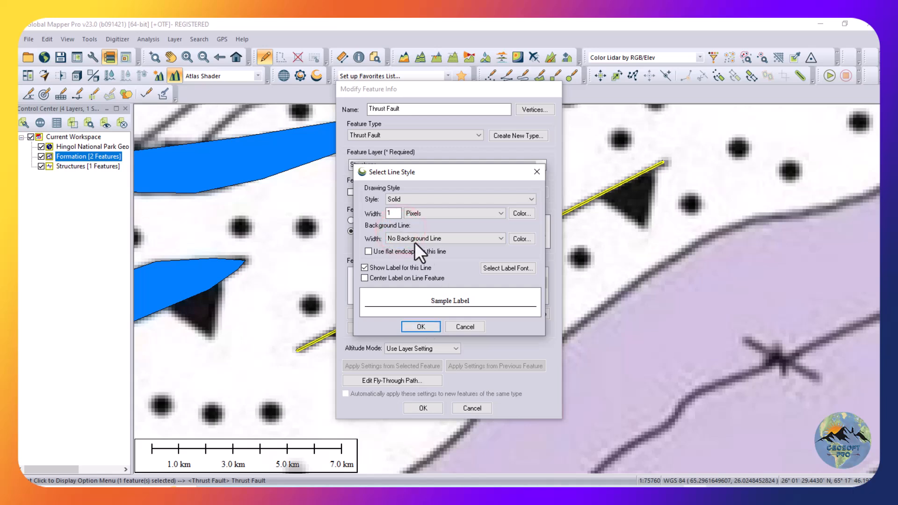
double_click(394, 214)
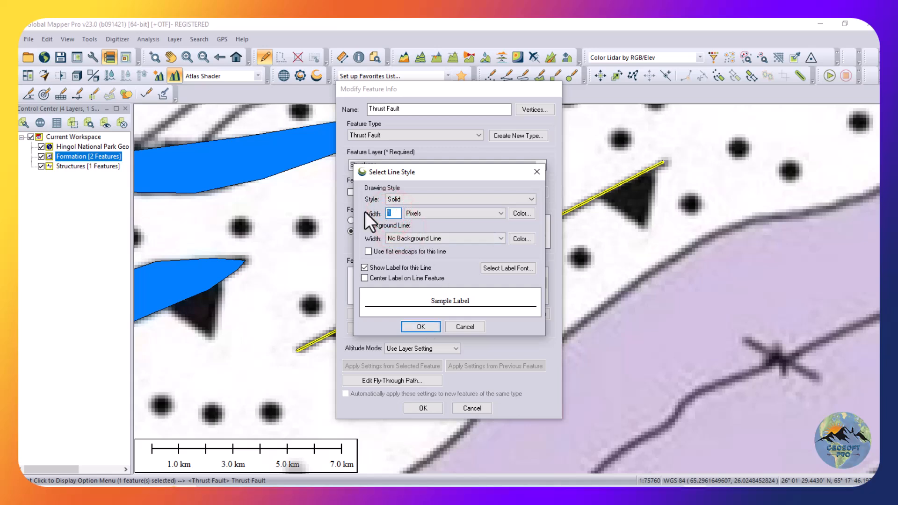
click(421, 328)
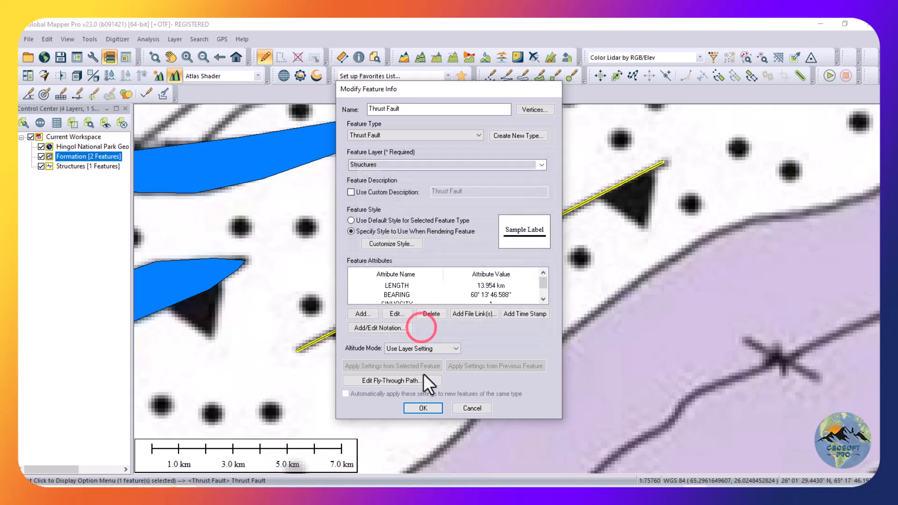
click(420, 403)
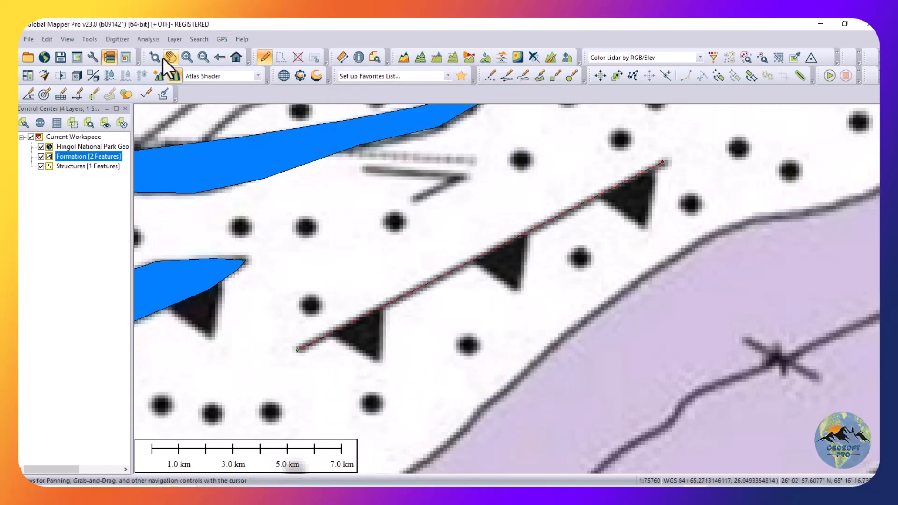
click(297, 53)
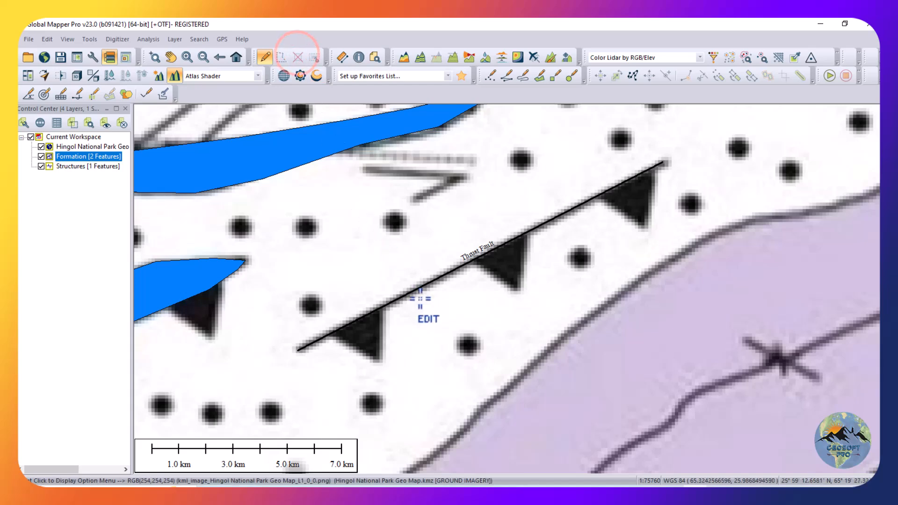
Change the Thrust Fault line's custom drawing style to Solid with Rectangles on Right and deselect the line.
scroll(481, 254, up, 1)
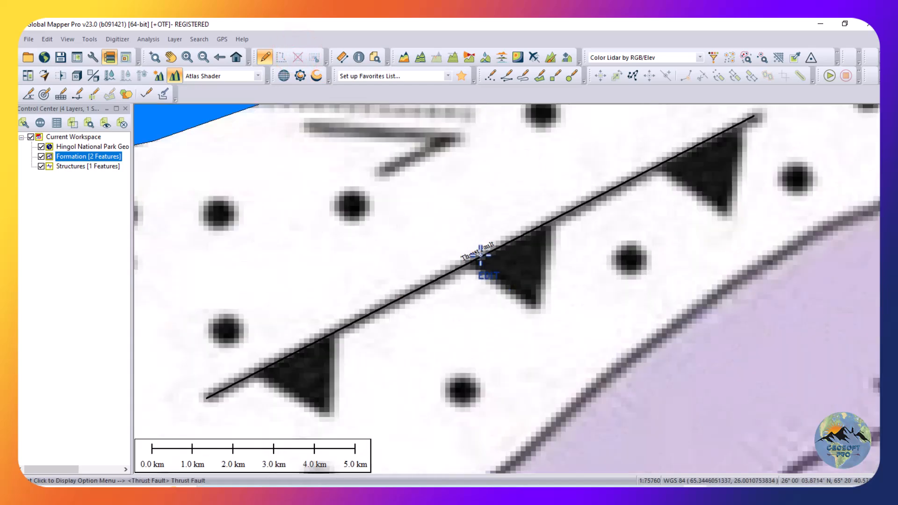
scroll(481, 255, down, 1)
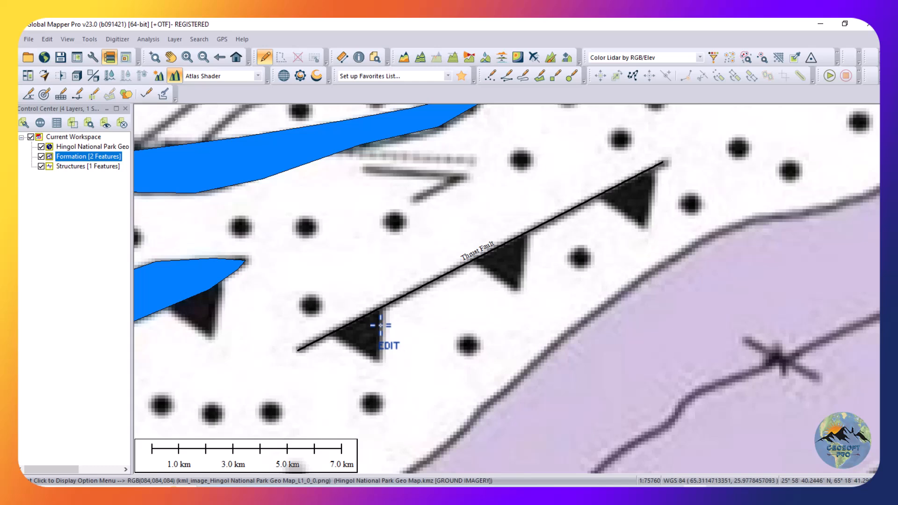
click(265, 58)
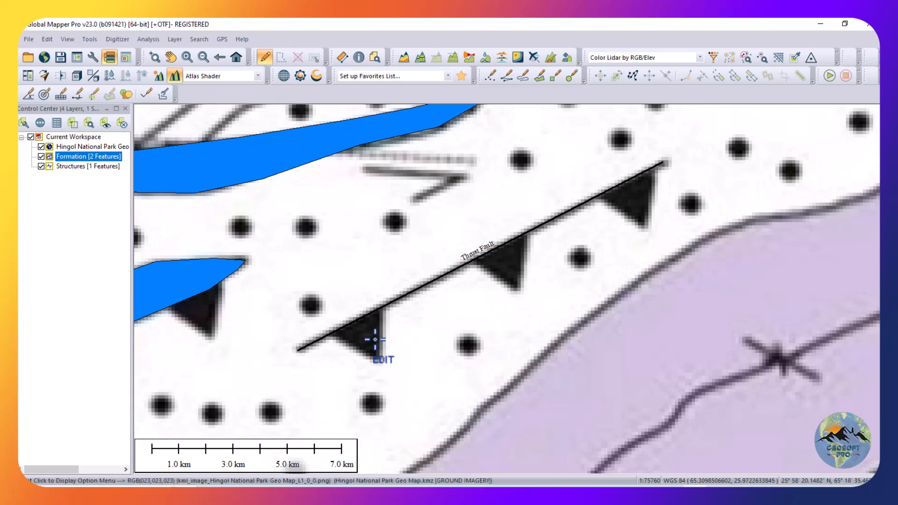
double_click(392, 303)
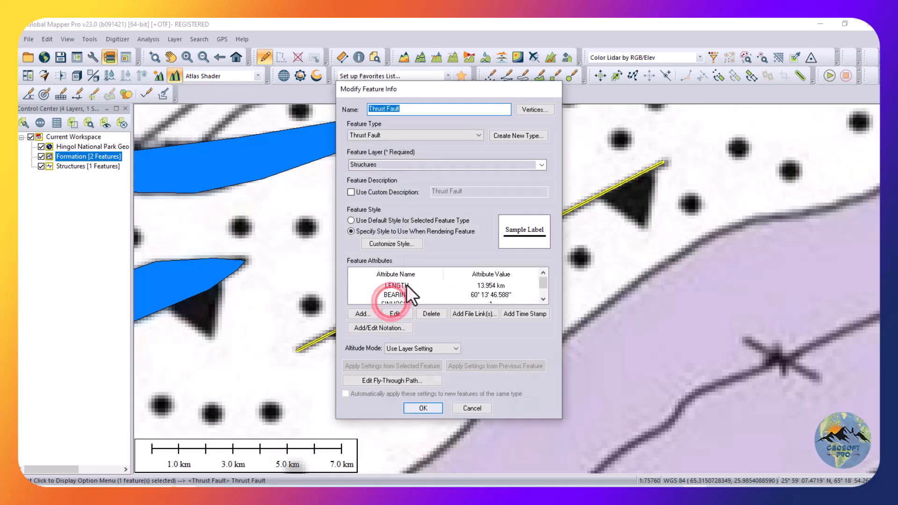
click(384, 244)
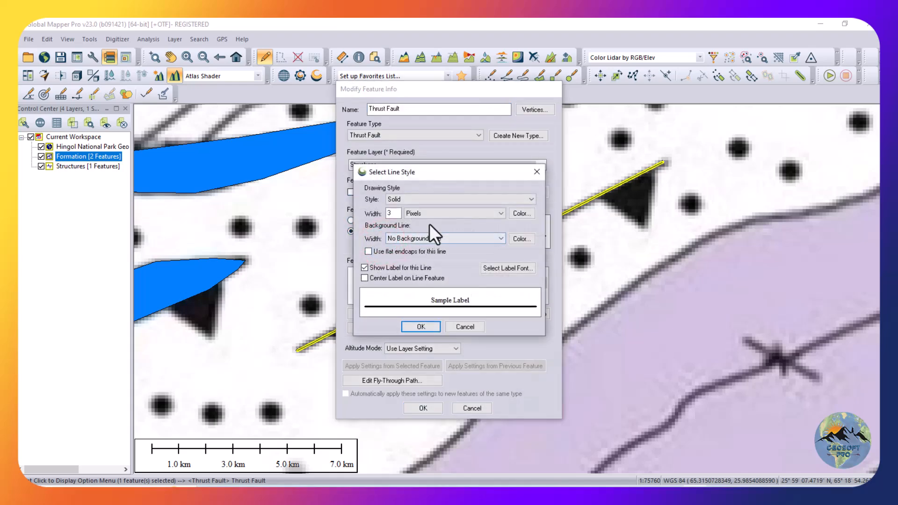
click(425, 198)
scroll(417, 300, down, 1)
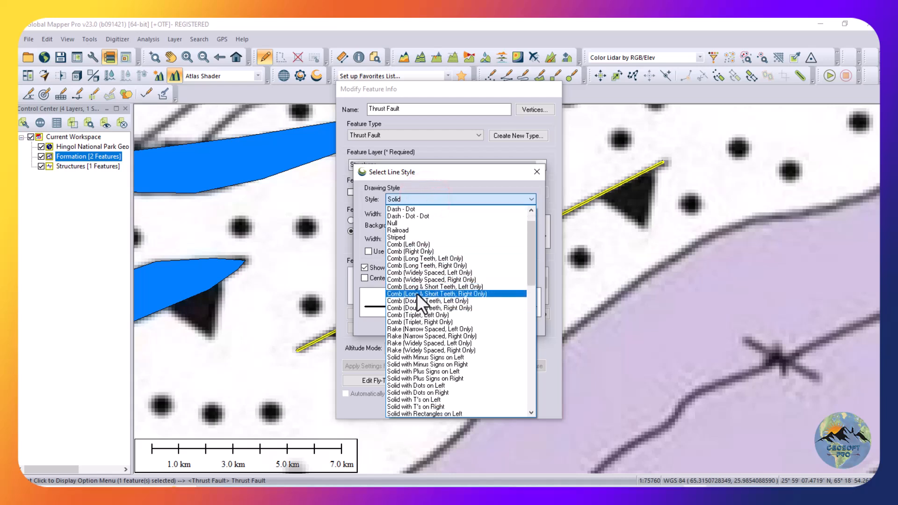
scroll(417, 321, down, 5)
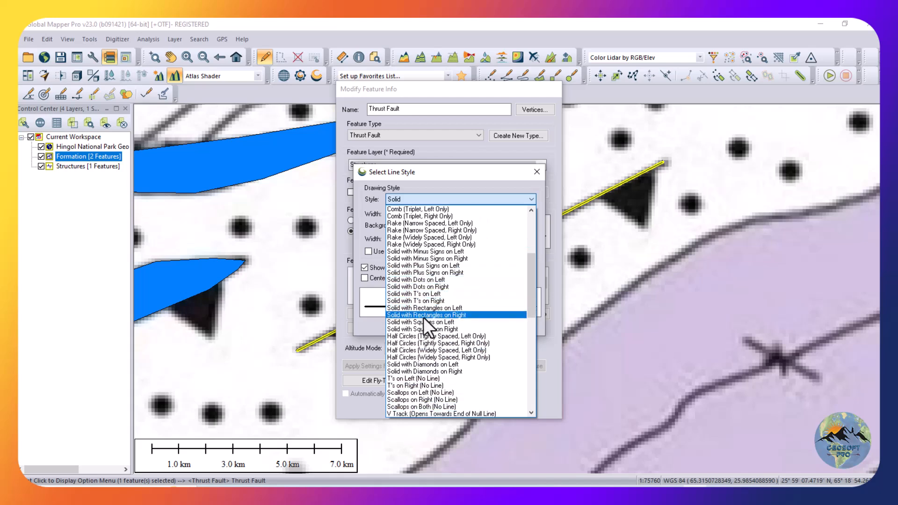
click(430, 315)
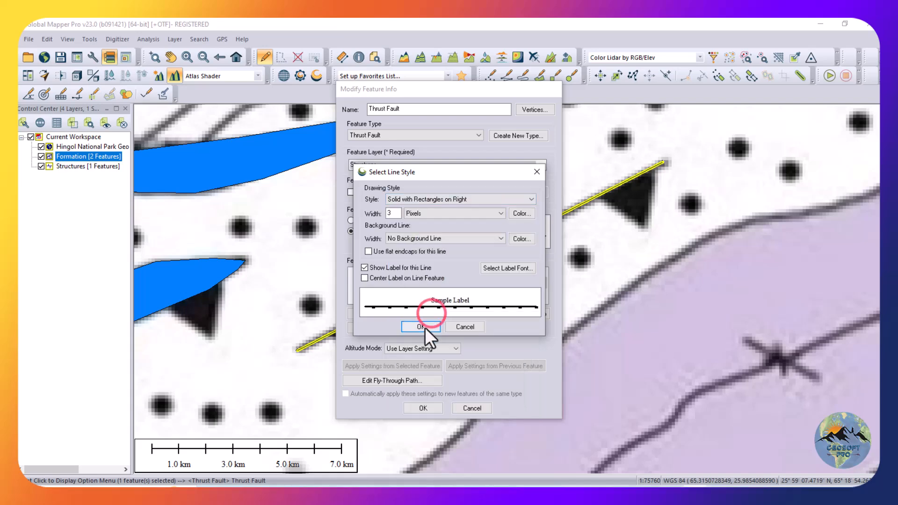
click(422, 326)
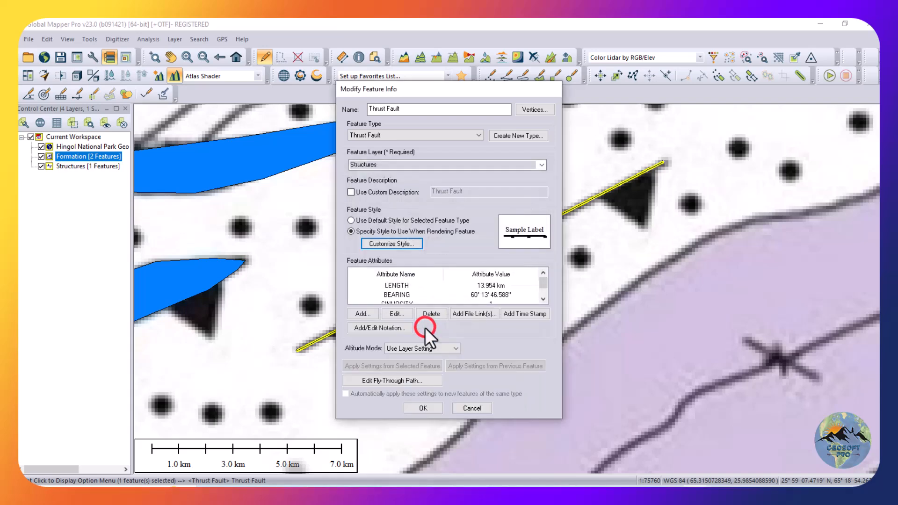
click(423, 409)
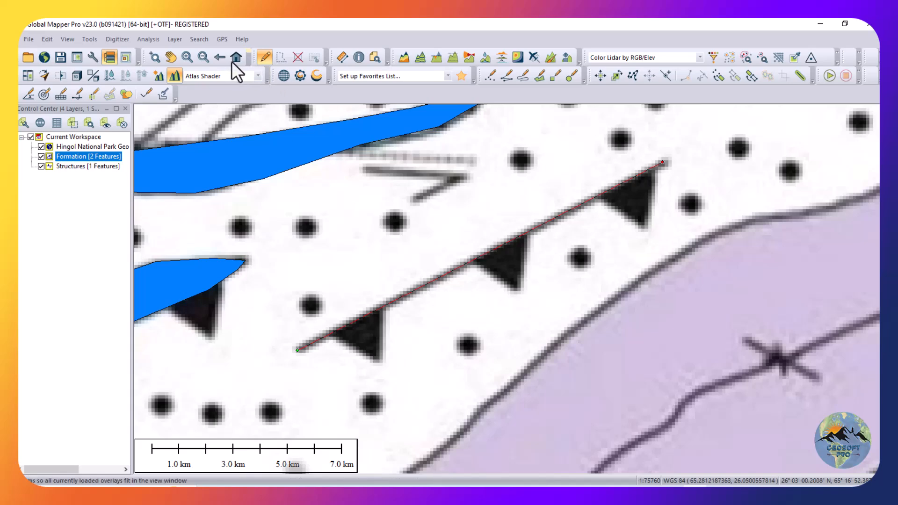
click(294, 60)
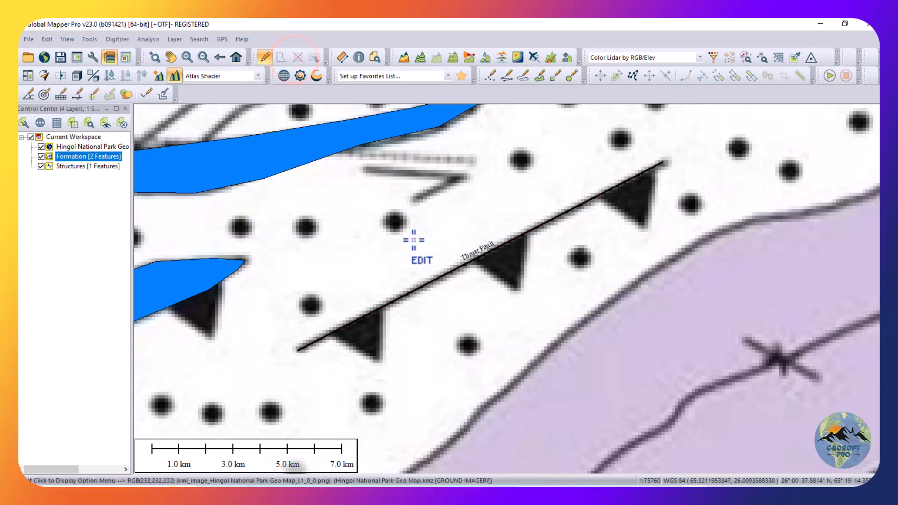
Set the Thrust Fault line's custom style color to light cyan (128, 255, 255) and deselect the line.
scroll(402, 300, up, 3)
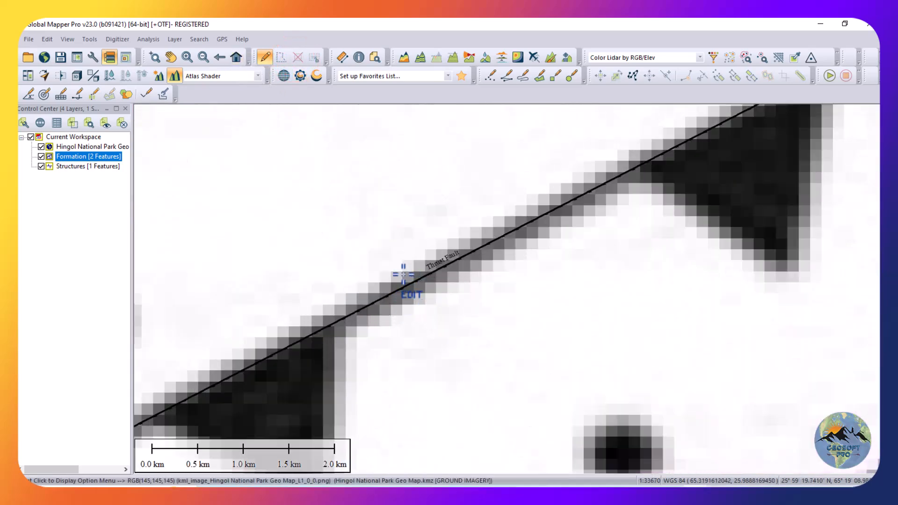
scroll(401, 286, down, 3)
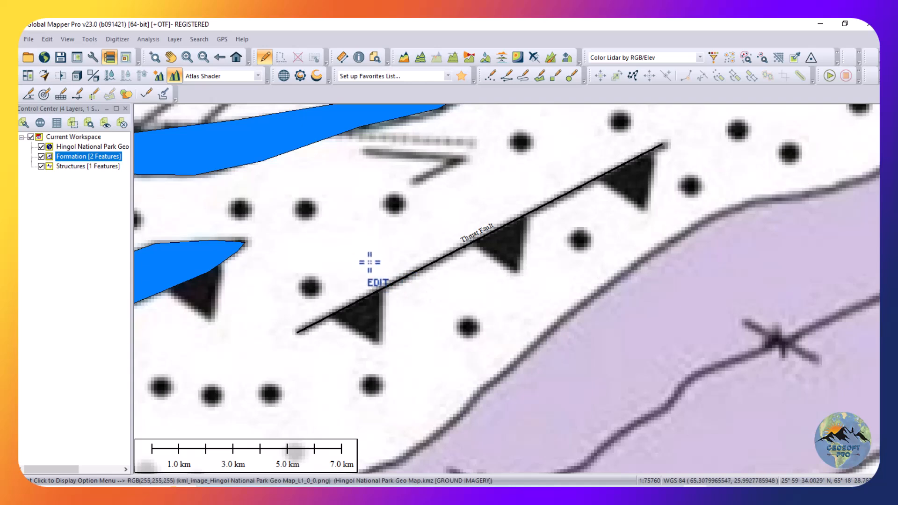
scroll(443, 260, up, 1)
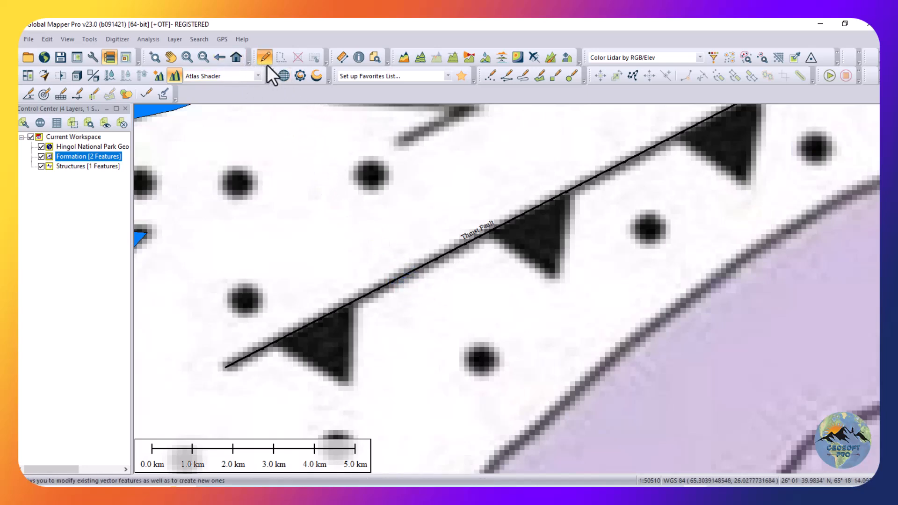
double_click(387, 281)
click(392, 244)
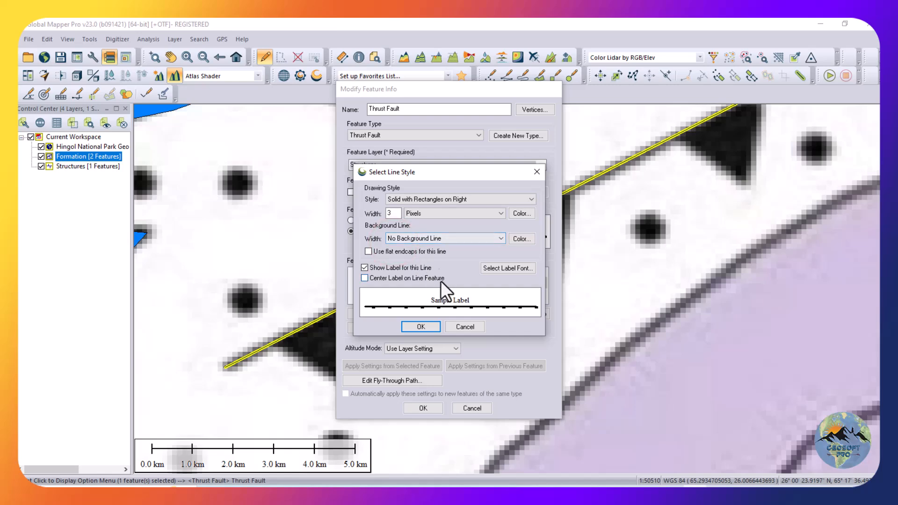
click(530, 217)
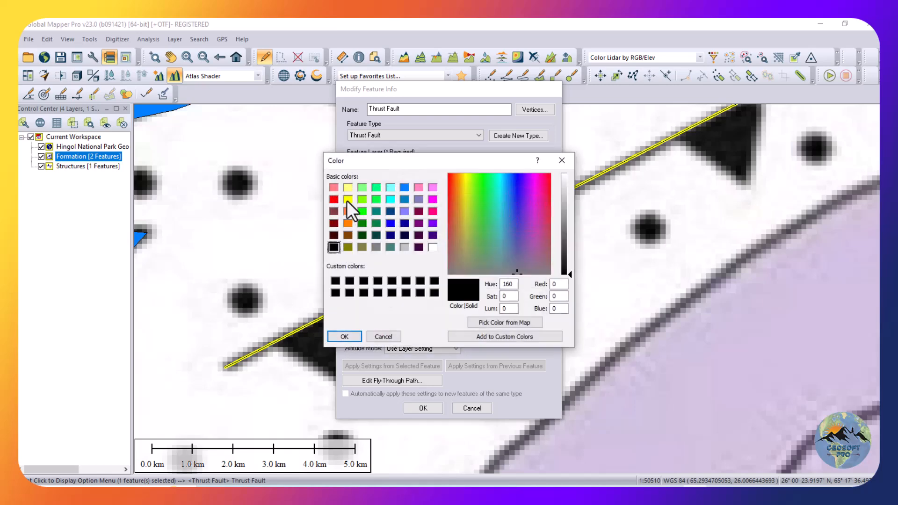
click(392, 189)
click(350, 336)
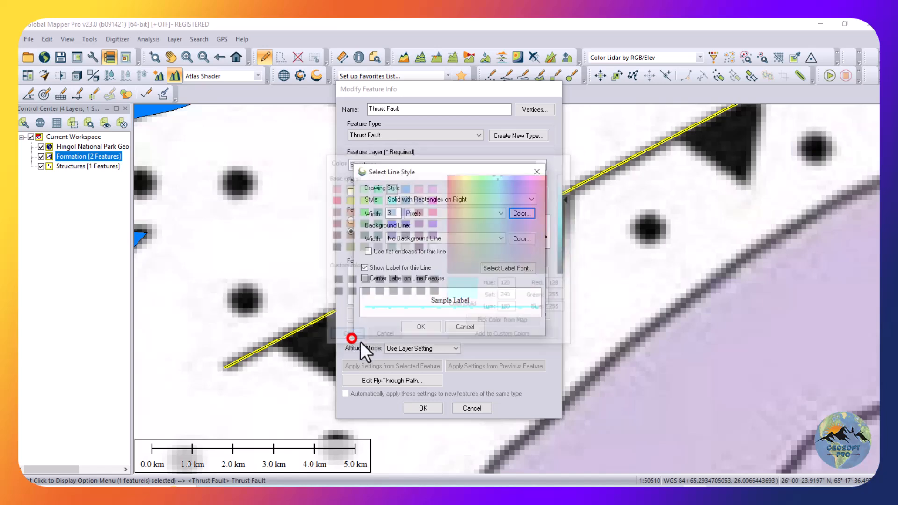
click(420, 327)
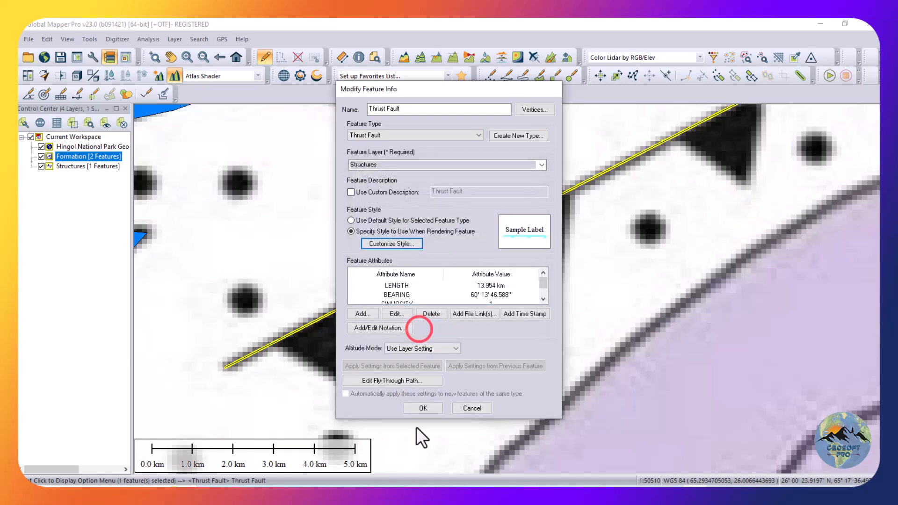
click(423, 408)
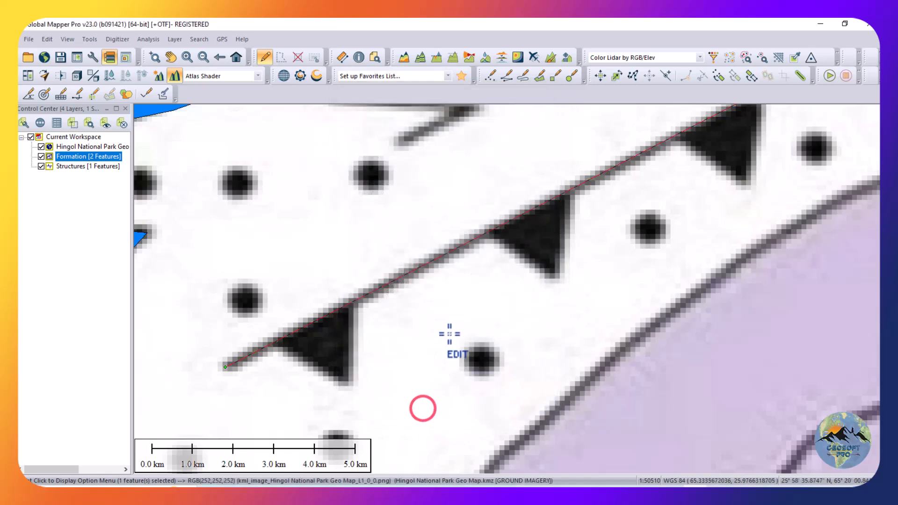
click(297, 57)
Digitize the fold axis through the long purple unit southeast of the thrust fault as a line about 52 km long.
scroll(440, 284, up, 3)
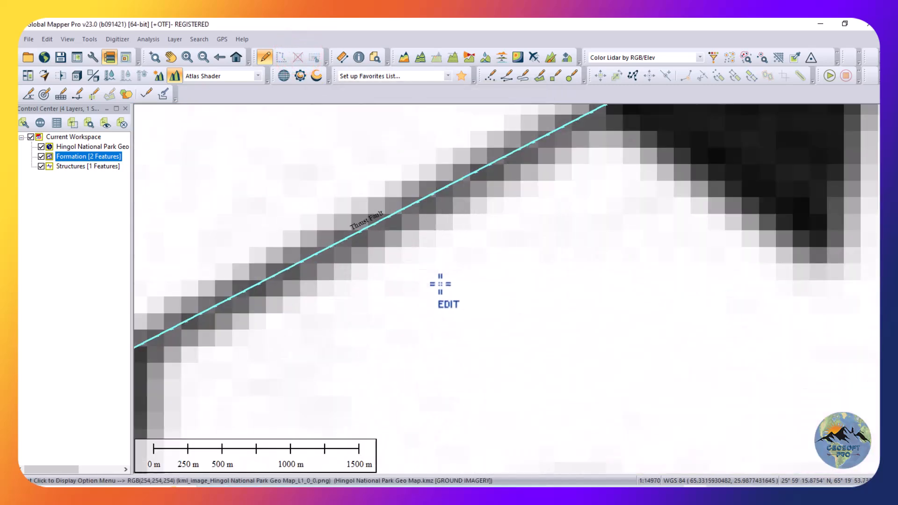
scroll(440, 284, down, 3)
scroll(438, 263, down, 1)
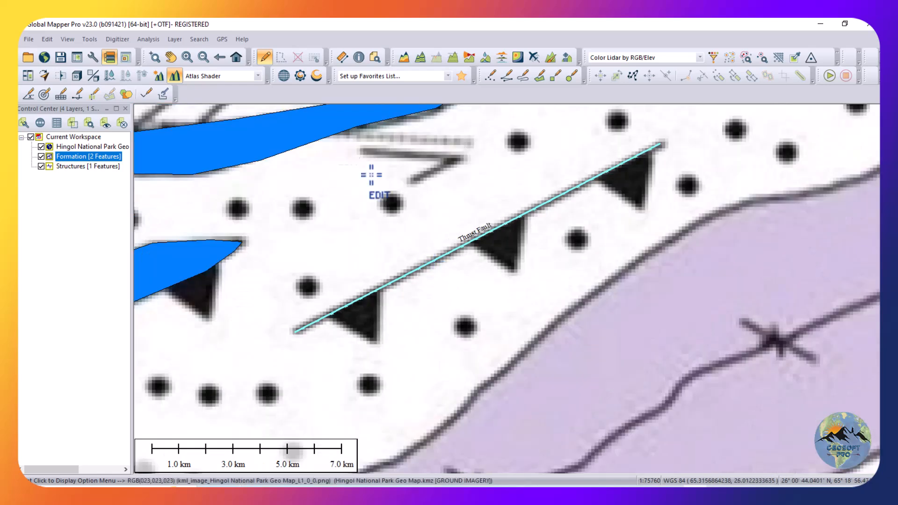
click(264, 57)
scroll(355, 238, down, 2)
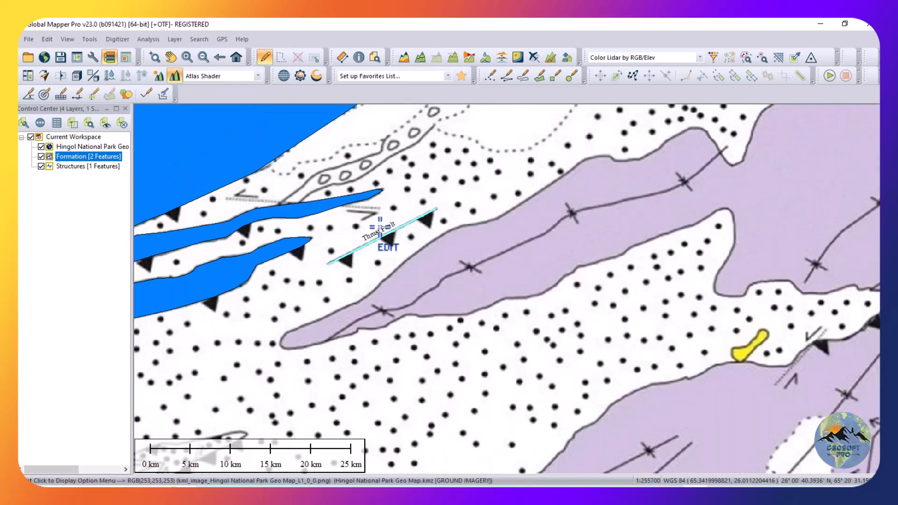
scroll(418, 232, down, 1)
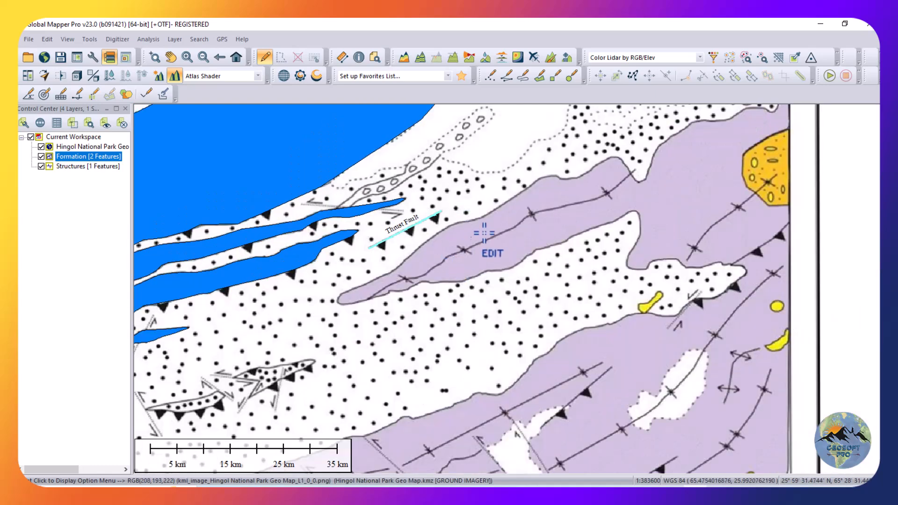
scroll(480, 228, up, 3)
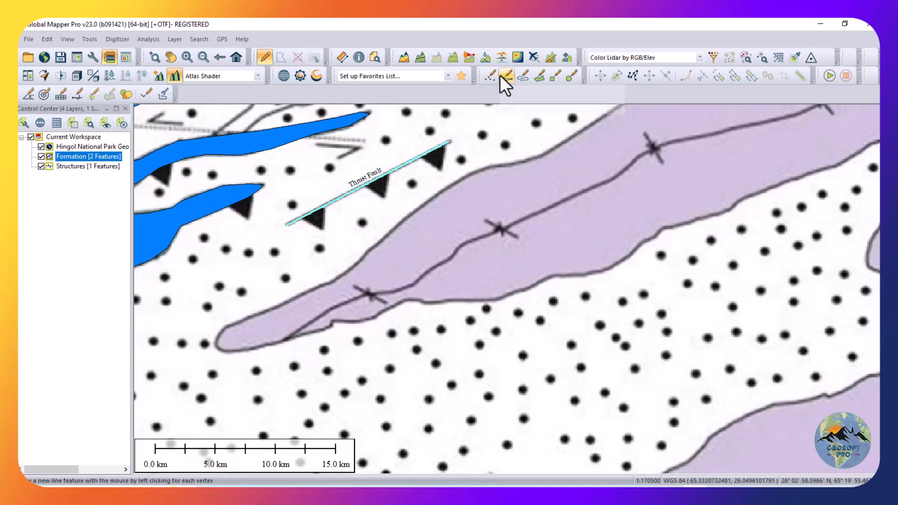
click(506, 75)
click(284, 341)
click(318, 315)
click(357, 299)
click(388, 290)
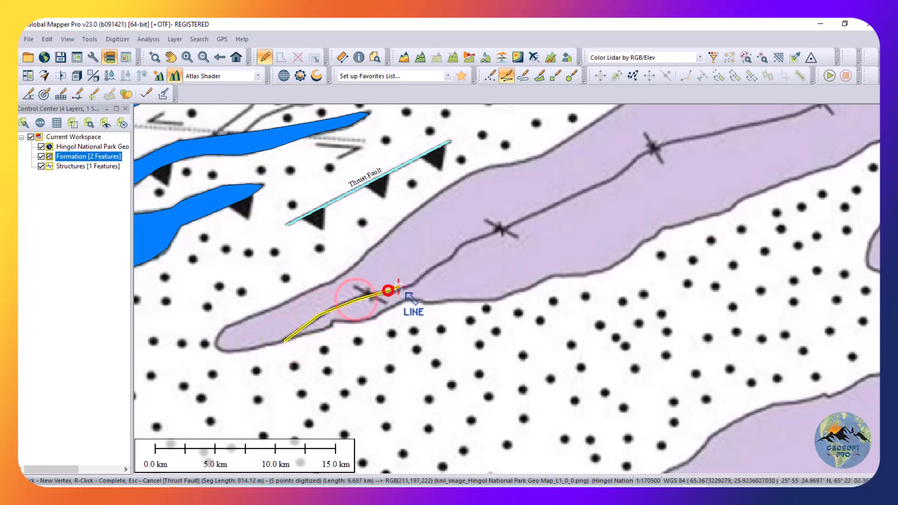
click(414, 282)
click(443, 263)
click(448, 260)
click(464, 244)
click(495, 231)
click(527, 217)
click(581, 193)
click(606, 182)
click(628, 158)
click(647, 149)
click(673, 141)
click(717, 134)
click(789, 118)
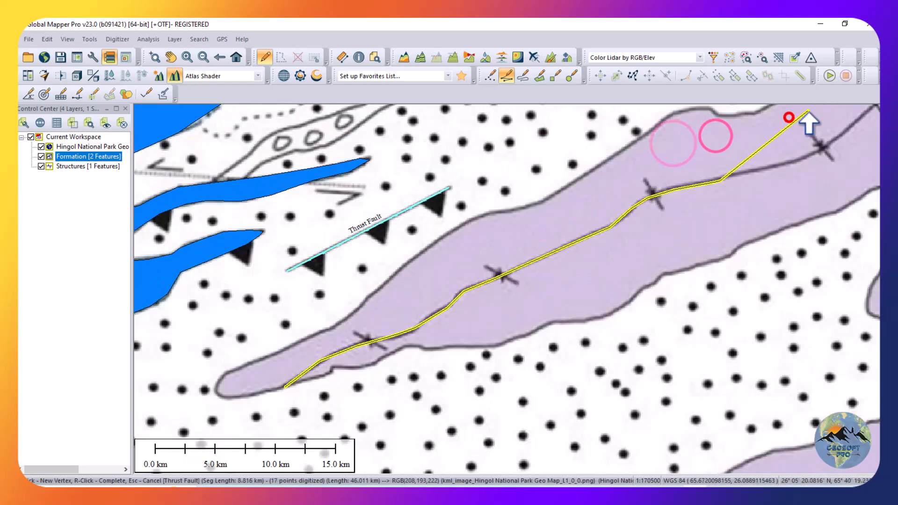
scroll(671, 250, down, 2)
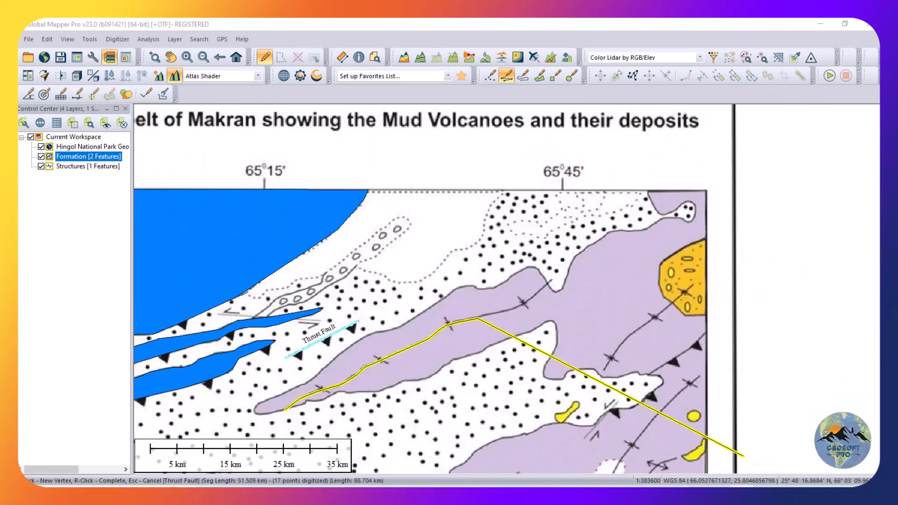
scroll(531, 311, up, 3)
click(422, 315)
click(495, 292)
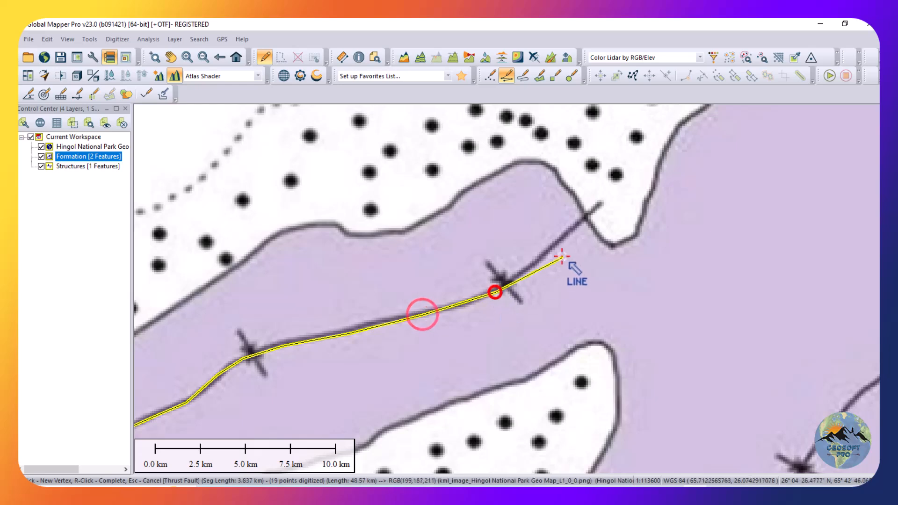
click(555, 244)
click(600, 203)
right_click(600, 203)
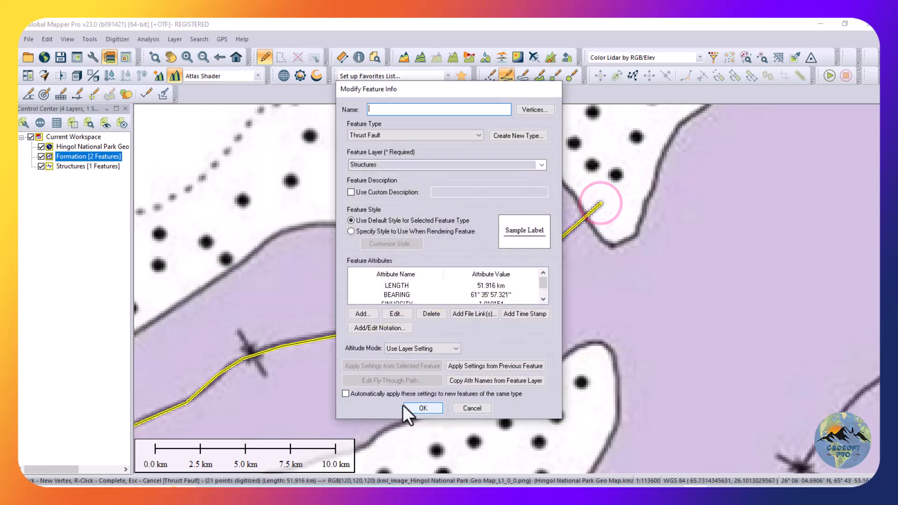
Create a red line type named Syncline, solid and 3 pixels wide, and finish the feature with the name Syncline in the Structures layer.
click(441, 135)
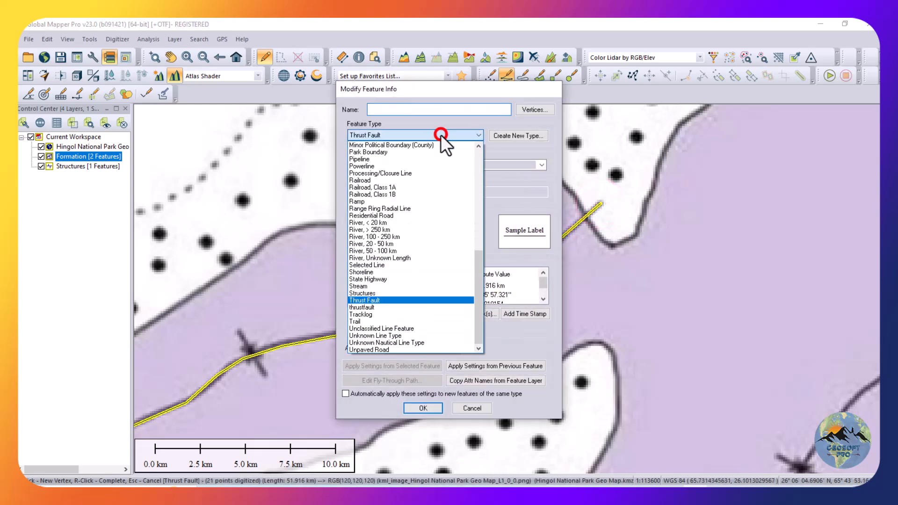
key(s)
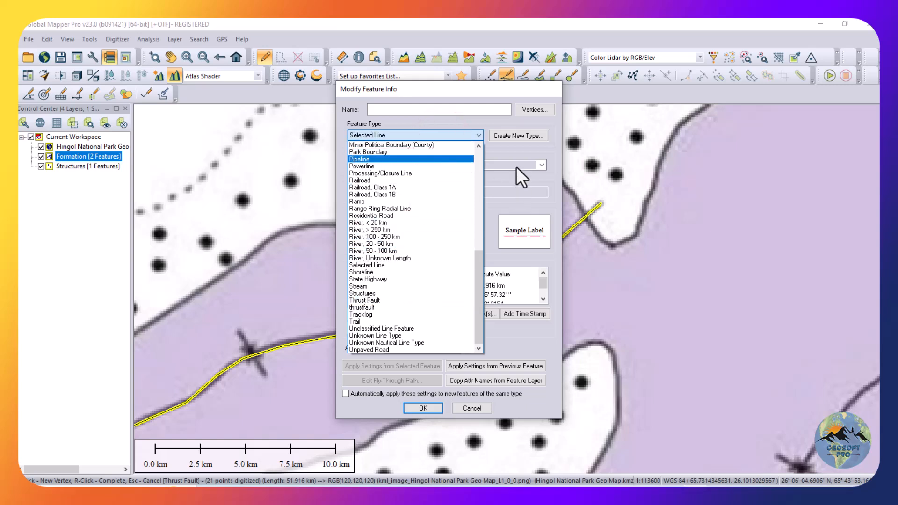
click(521, 137)
click(509, 136)
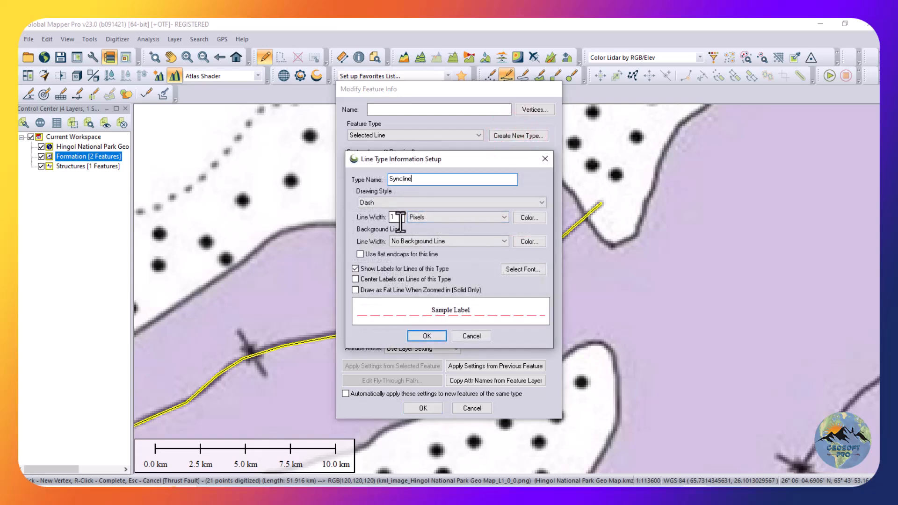
click(400, 203)
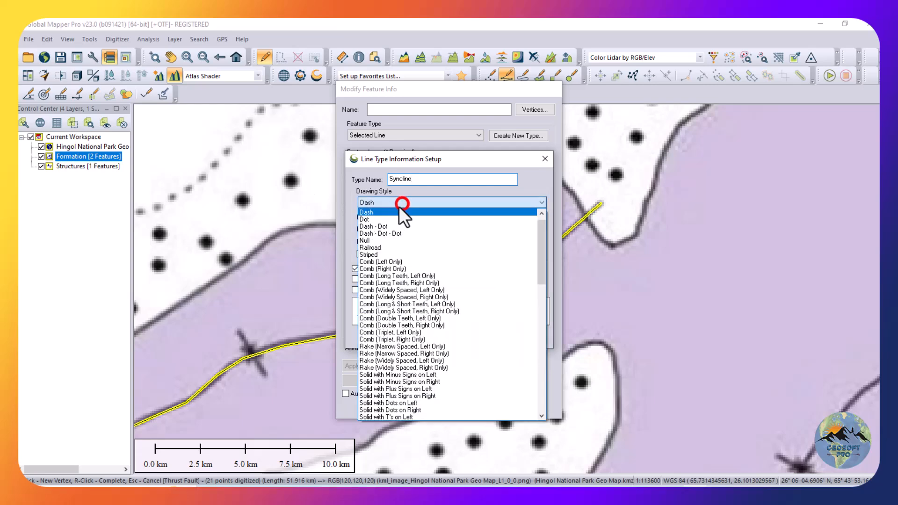
scroll(386, 216, up, 2)
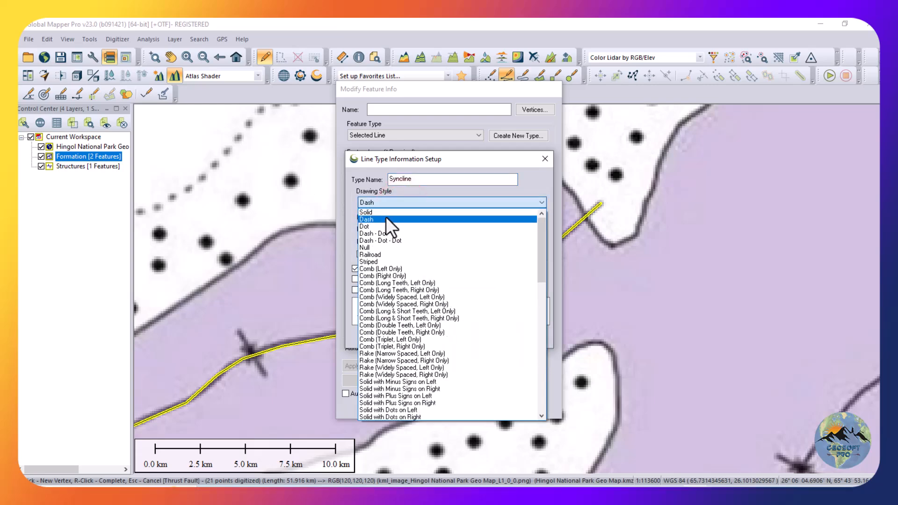
click(387, 212)
double_click(394, 214)
text(3)
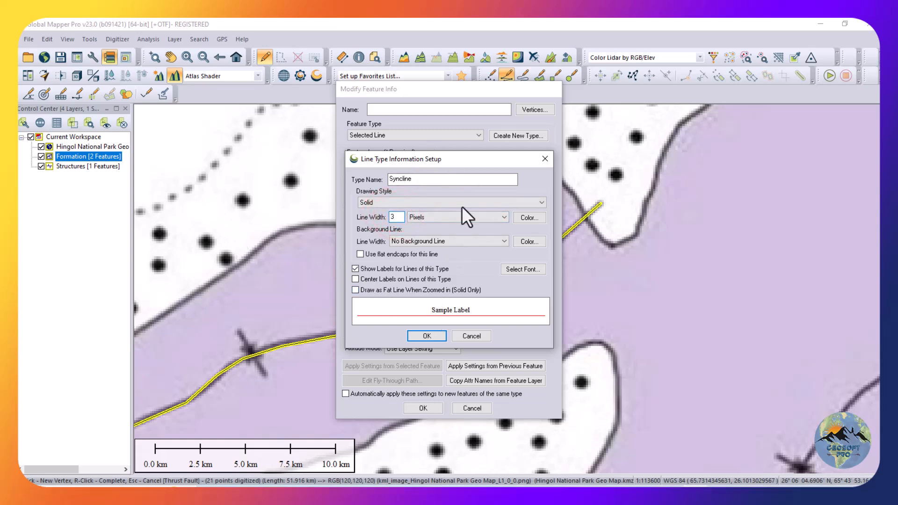
click(427, 336)
click(415, 111)
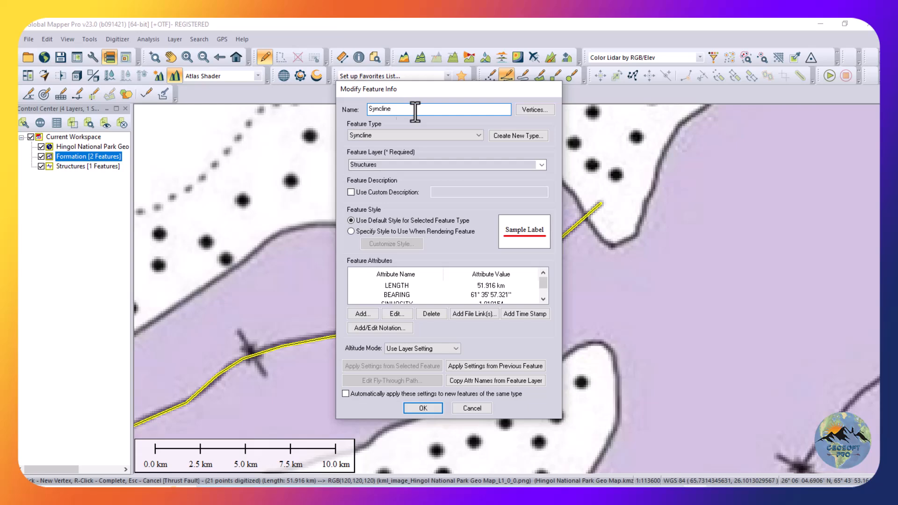
click(421, 408)
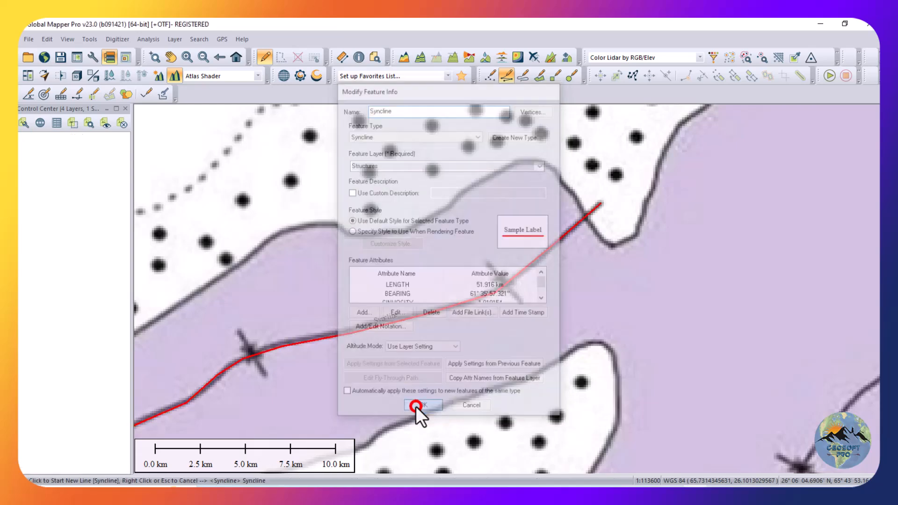
Digitize the fold axis running up into the orange unit as a line about 22 km long named Syncline in the Structures layer.
scroll(445, 314, down, 5)
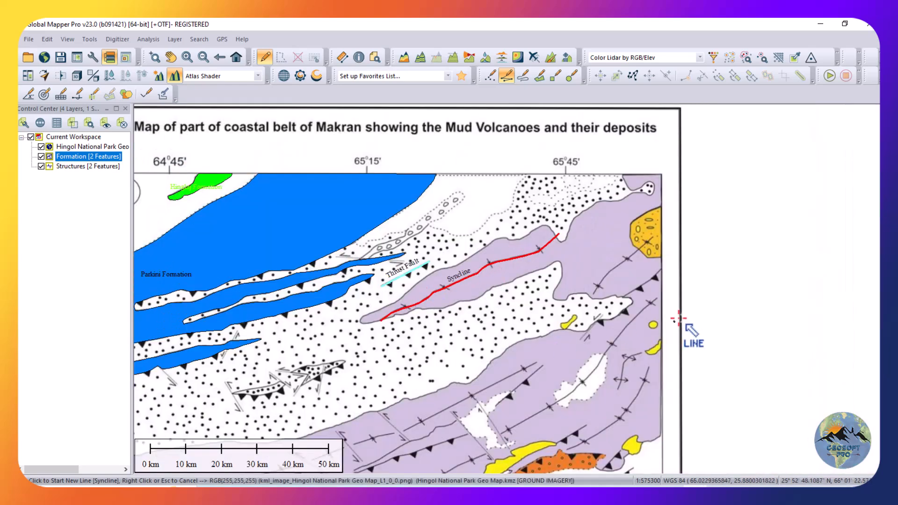
scroll(688, 281, up, 5)
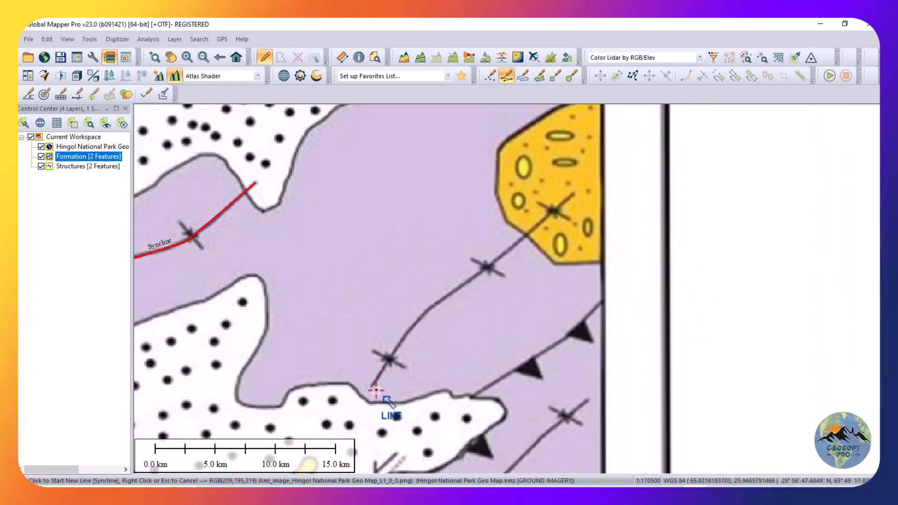
click(373, 388)
click(397, 346)
click(431, 307)
click(537, 225)
click(573, 196)
right_click(573, 195)
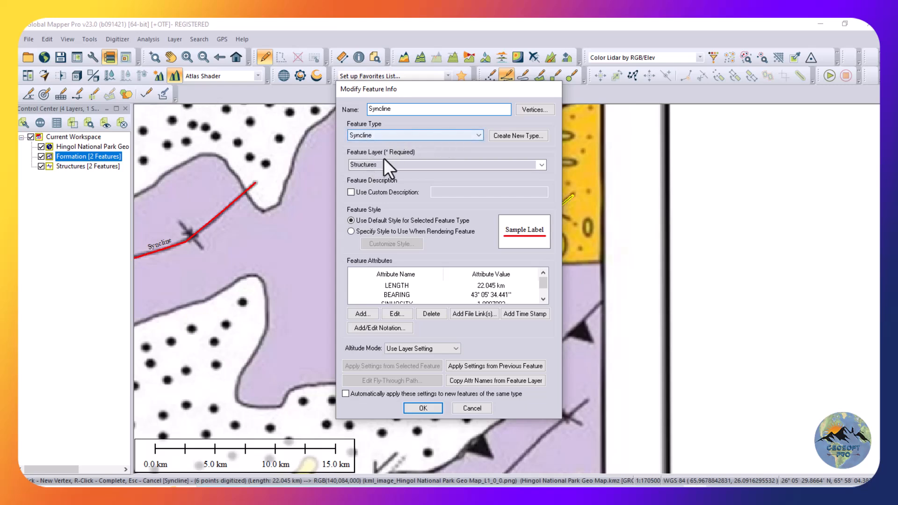
click(423, 409)
Digitize the long fold axis crossing the white patch in the eastern purple unit as a line about 55 km long named Syncline in the Structures layer.
scroll(468, 280, down, 2)
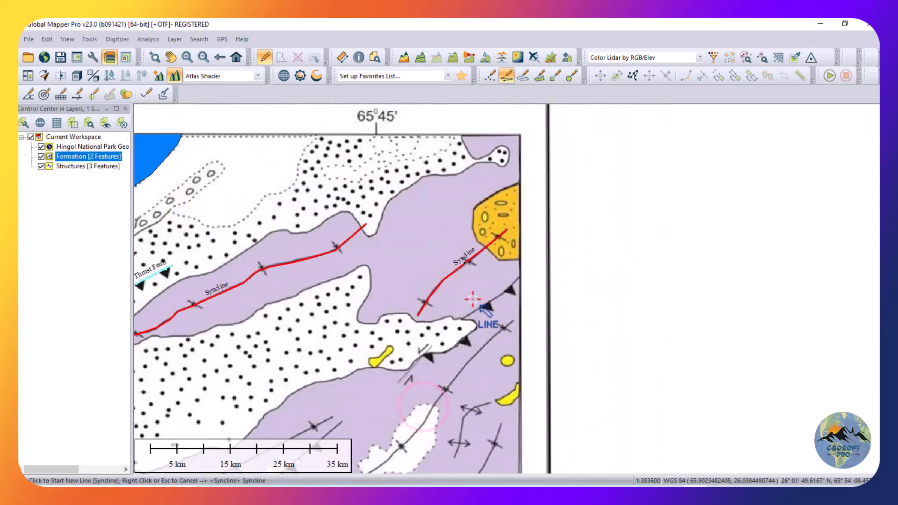
scroll(425, 275, down, 1)
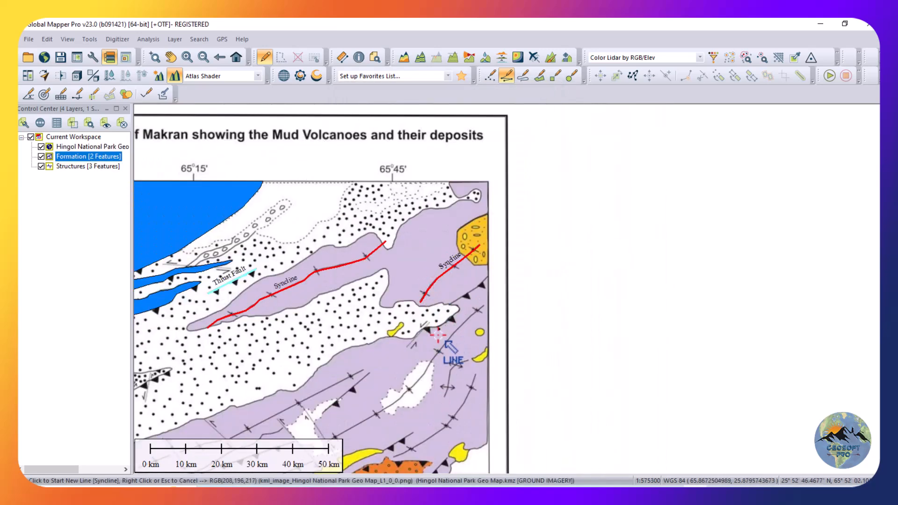
scroll(424, 315, down, 1)
scroll(397, 409, up, 4)
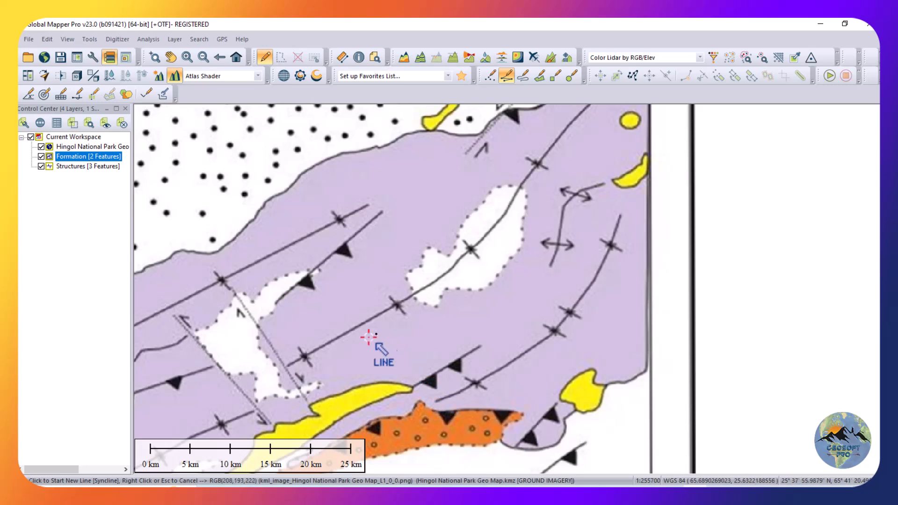
click(290, 366)
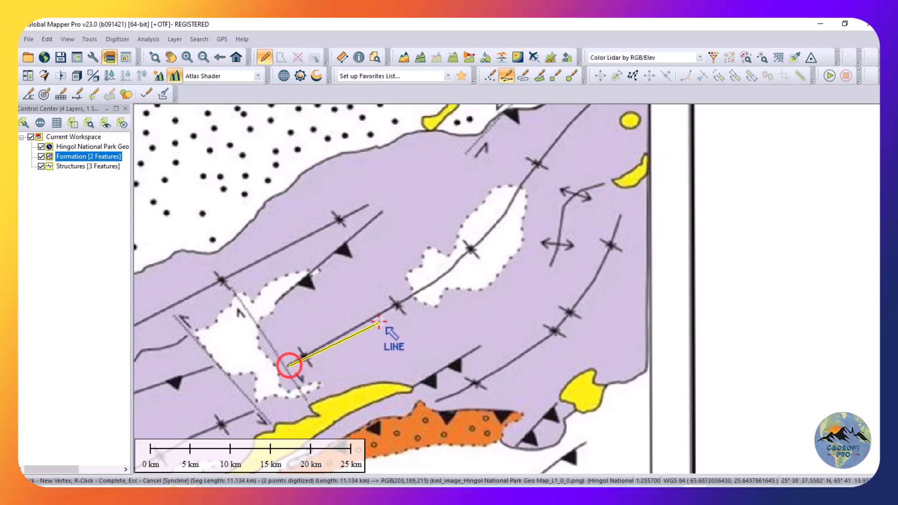
click(386, 312)
click(450, 276)
click(477, 241)
click(538, 160)
scroll(541, 164, down, 1)
scroll(526, 197, up, 2)
click(491, 200)
right_click(572, 126)
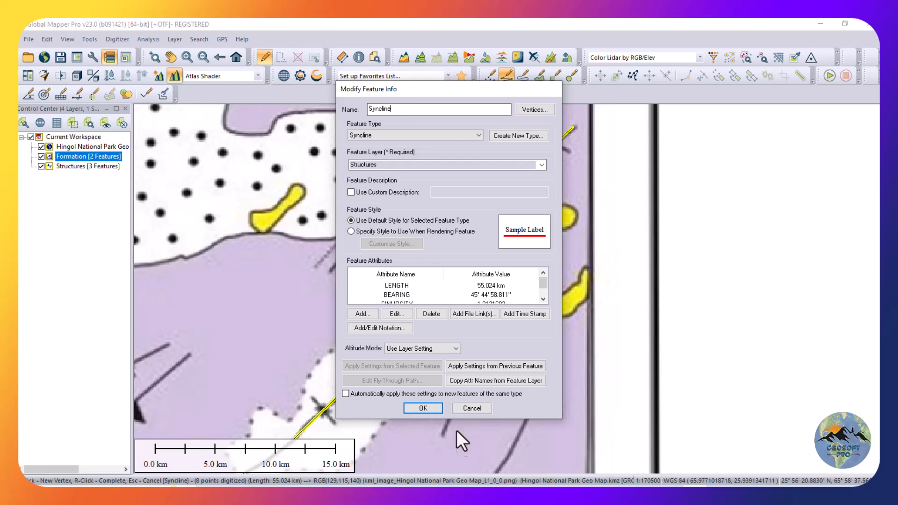
double_click(416, 109)
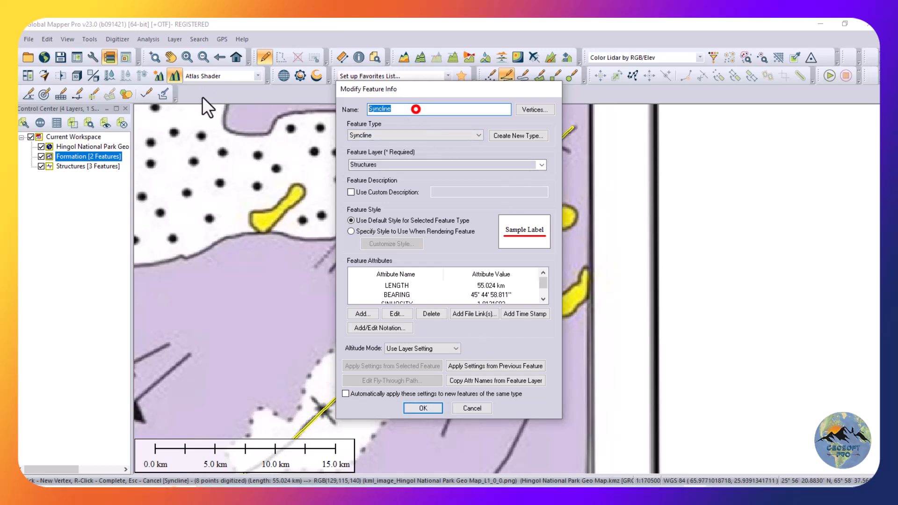
click(423, 408)
Digitize the straight fold axis in the purple unit west of the previous syncline as a line about 38 km long named Syncline in Structures.
scroll(478, 284, down, 3)
scroll(361, 354, down, 1)
scroll(452, 292, up, 4)
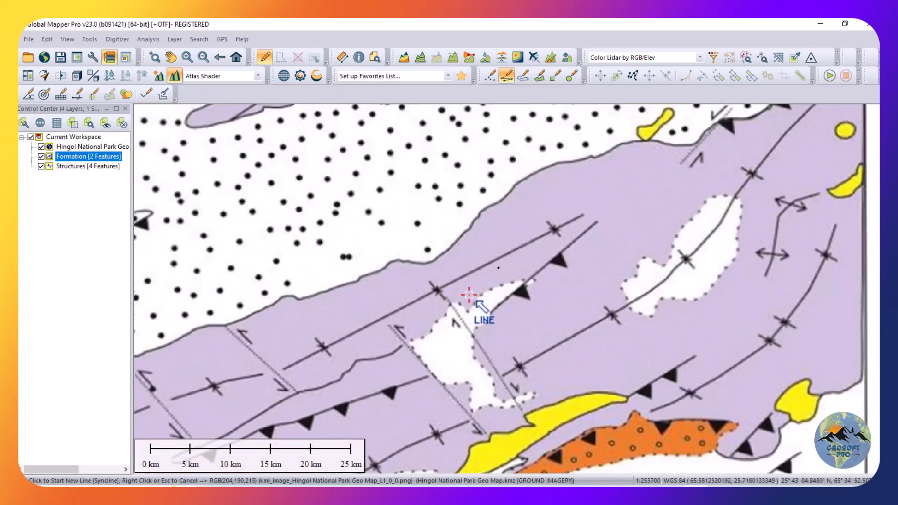
scroll(323, 344, down, 1)
click(249, 384)
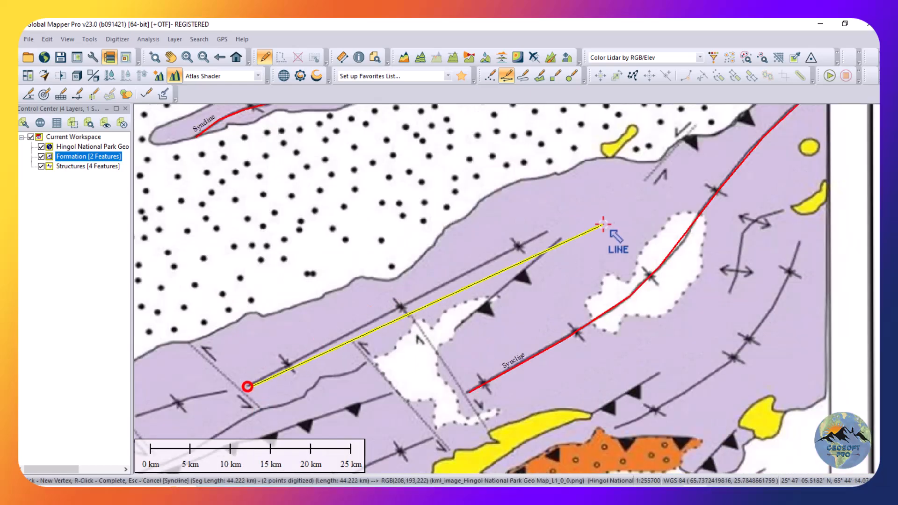
right_click(545, 233)
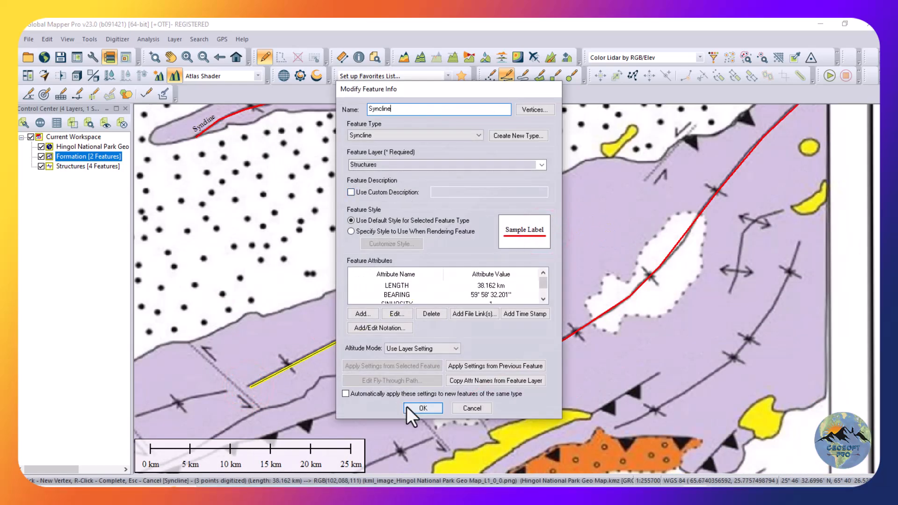
click(406, 405)
Digitize the short fold axis between the two dotted strike-slip faults further west as a line about 8.7 km long named Syncline in Structures.
scroll(406, 406, down, 2)
scroll(504, 284, down, 1)
scroll(461, 318, up, 5)
click(366, 334)
right_click(525, 260)
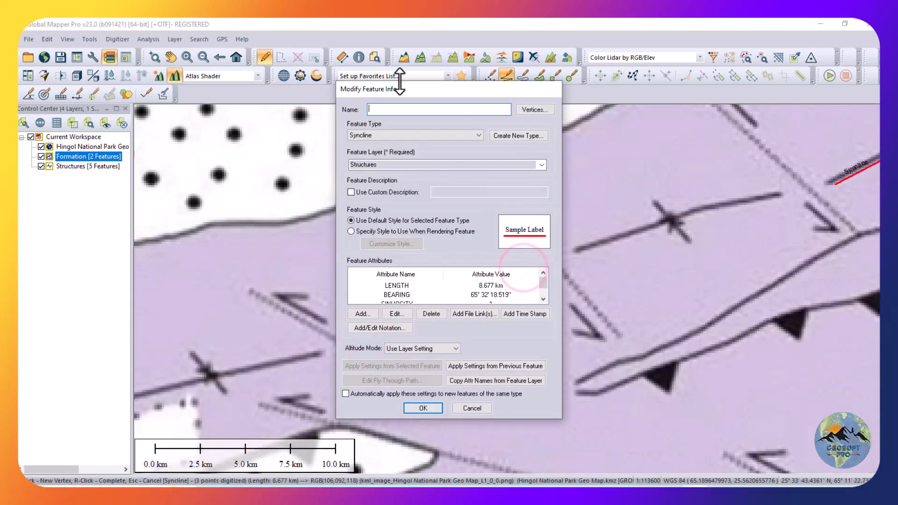
click(432, 406)
Trace the outline of the orange unit west of Ras Malan as an area feature enclosing about 255 sq km.
scroll(442, 297, down, 3)
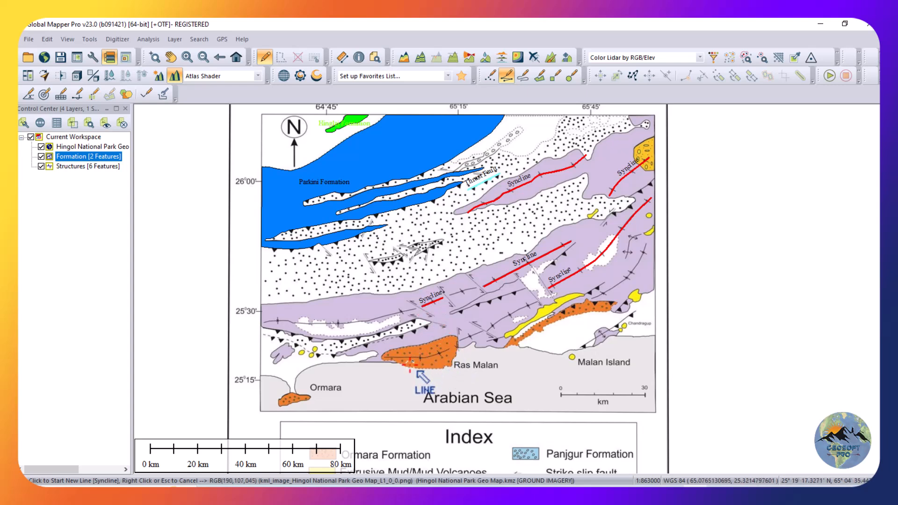
click(540, 76)
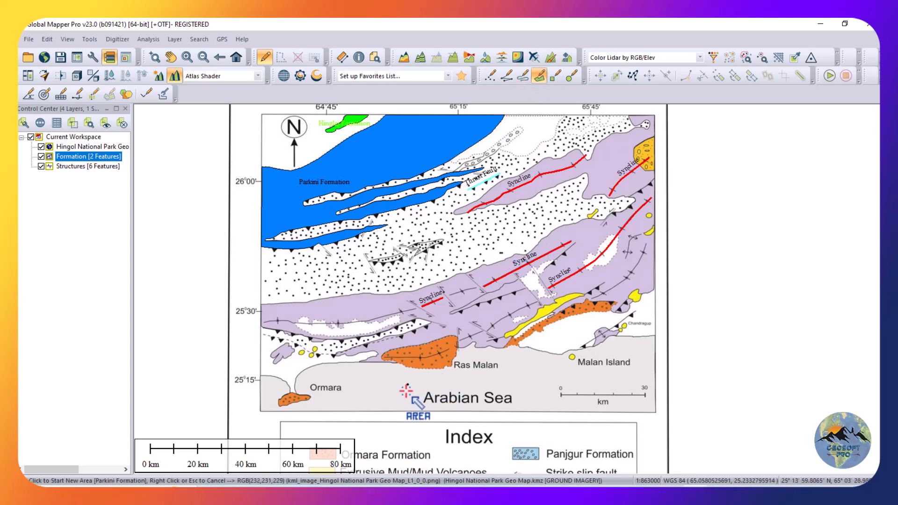
scroll(406, 390, up, 4)
scroll(414, 300, up, 3)
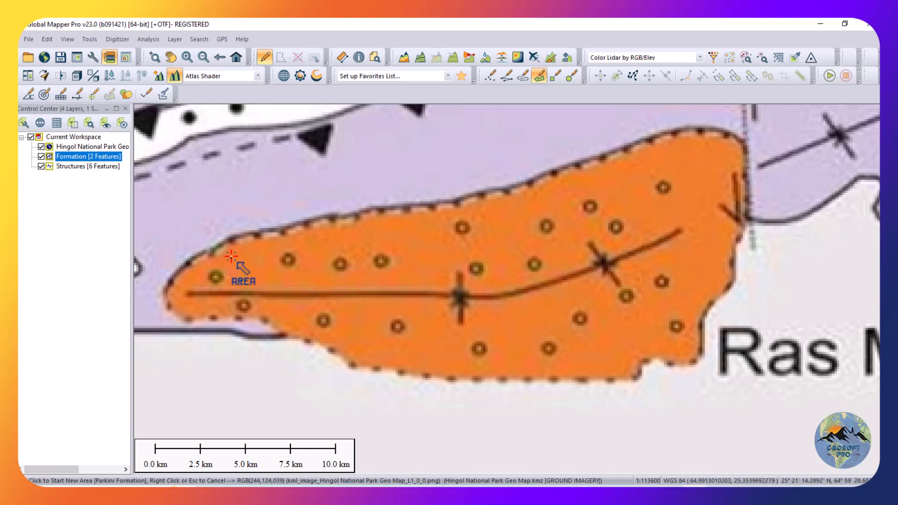
click(235, 239)
click(354, 214)
click(463, 198)
click(580, 162)
click(661, 137)
click(697, 128)
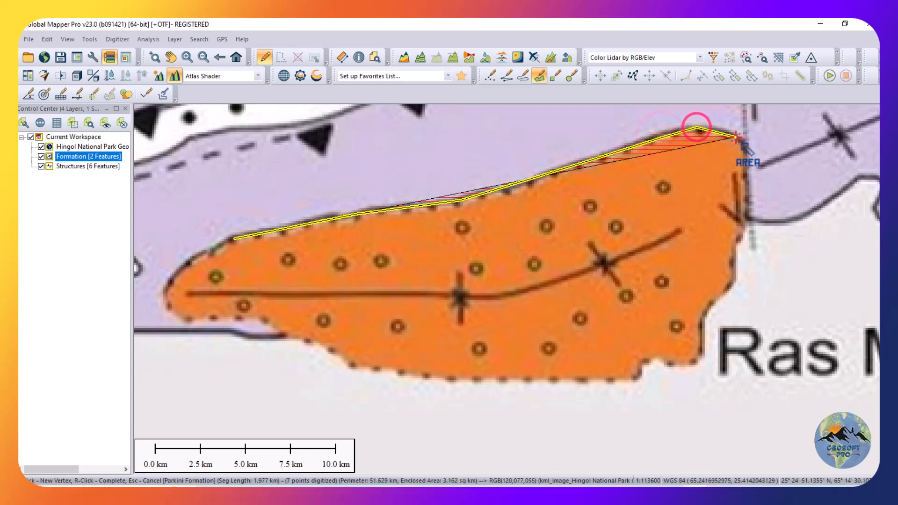
click(732, 134)
click(744, 150)
click(744, 185)
click(743, 211)
click(740, 232)
click(734, 246)
click(735, 265)
click(718, 294)
click(701, 317)
click(702, 340)
click(698, 359)
click(676, 364)
click(647, 356)
click(634, 369)
click(632, 379)
click(519, 380)
click(415, 376)
click(353, 368)
click(319, 347)
click(280, 328)
click(239, 316)
click(208, 319)
click(182, 317)
click(169, 307)
click(170, 287)
click(182, 273)
click(202, 256)
click(223, 242)
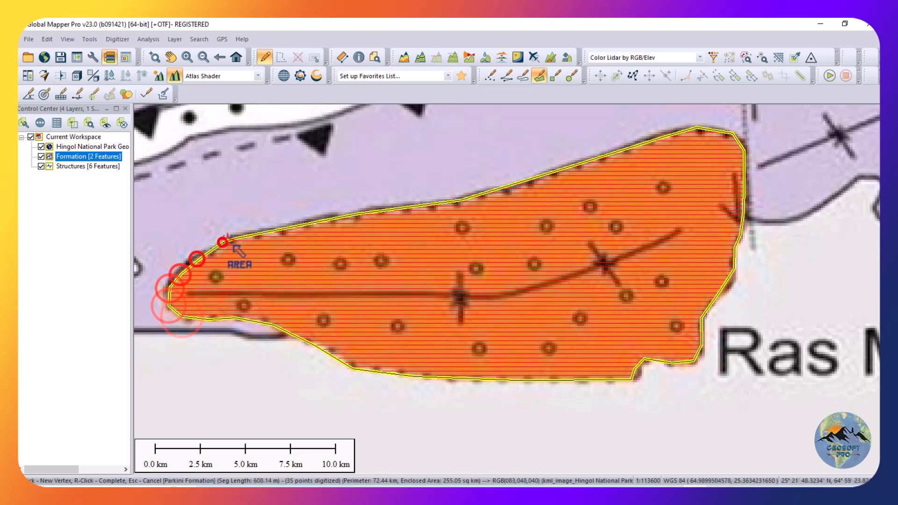
Create an orange area type named Ormara Formation and finish the feature with the name Ormara Formation in the Formation layer.
right_click(226, 238)
text(Ormara Formation)
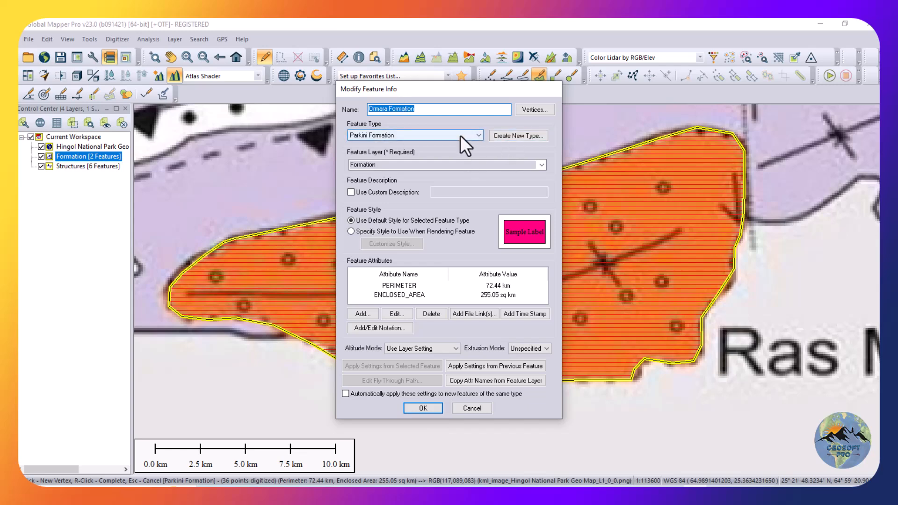
click(505, 136)
click(522, 209)
click(348, 211)
click(345, 337)
click(412, 332)
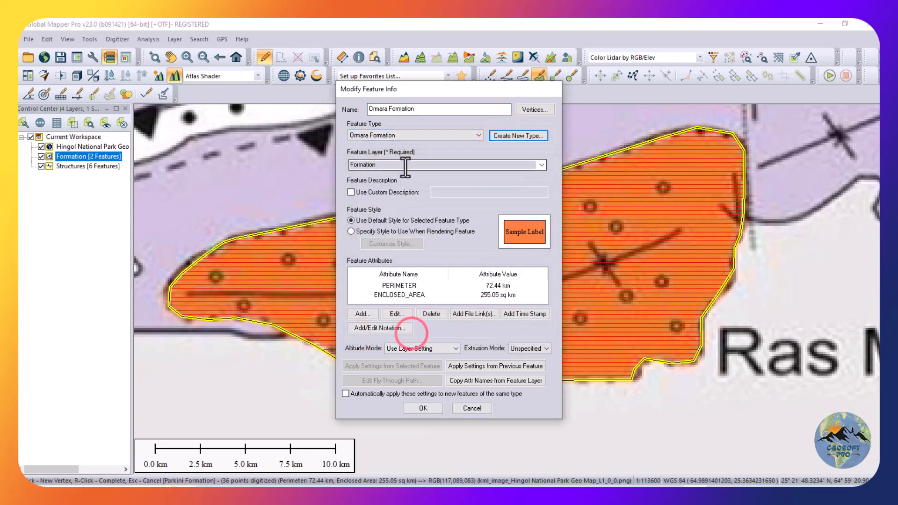
click(423, 408)
Digitize the small orange patch south of Ormara as an area of about 39 sq km named Ormara Formation in the Formation layer.
scroll(401, 413, down, 5)
scroll(351, 296, up, 4)
scroll(275, 257, down, 3)
scroll(301, 178, up, 5)
click(311, 171)
click(354, 154)
click(375, 142)
click(404, 144)
click(450, 155)
click(571, 171)
click(601, 189)
click(589, 213)
click(560, 229)
click(516, 231)
click(481, 235)
click(458, 249)
click(439, 253)
click(409, 254)
click(374, 263)
click(335, 290)
click(279, 292)
click(262, 300)
click(248, 298)
click(241, 285)
click(244, 219)
click(258, 218)
click(269, 210)
click(280, 198)
click(289, 183)
right_click(299, 175)
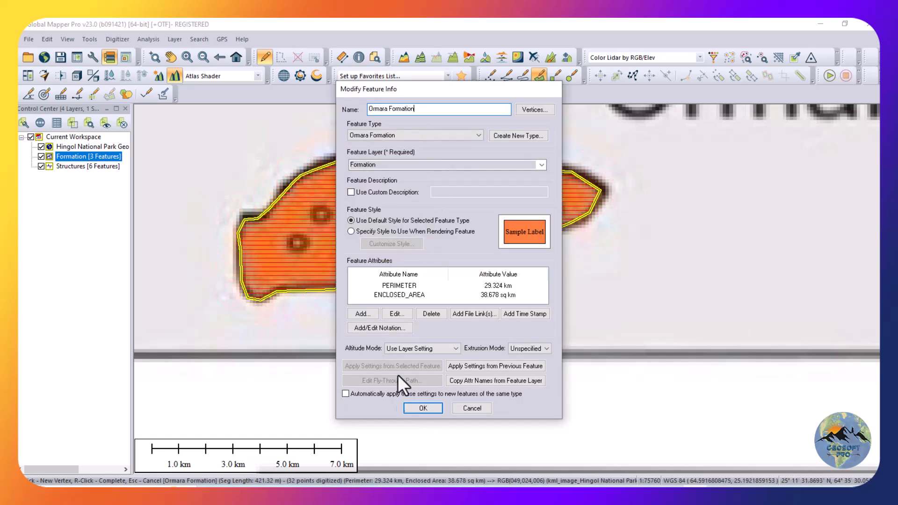
click(423, 408)
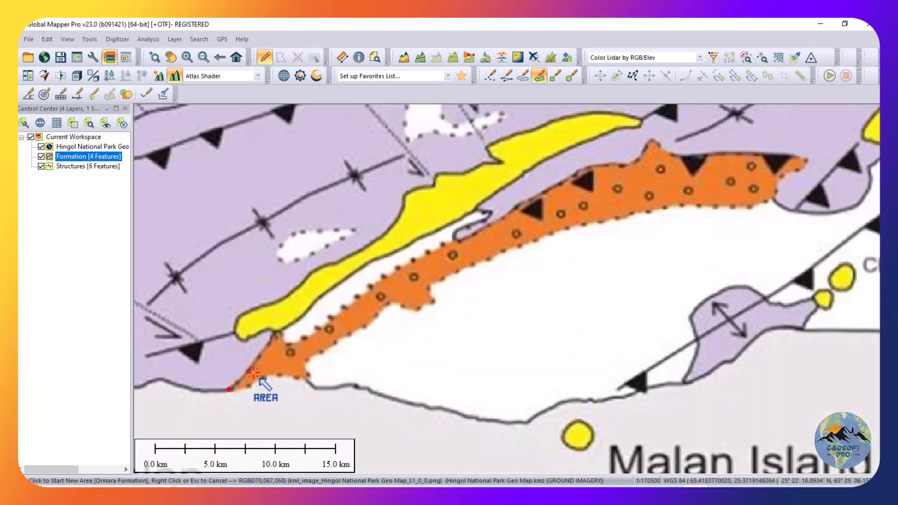
Digitize the elongated orange unit northwest of Malan Island, below the yellow mud deposit, as an area named Ormara Formation.
click(274, 334)
click(295, 340)
click(311, 333)
click(385, 277)
click(470, 236)
click(561, 183)
click(579, 171)
click(601, 164)
click(614, 163)
click(626, 163)
click(636, 160)
click(642, 152)
click(647, 144)
click(658, 140)
click(661, 148)
click(691, 156)
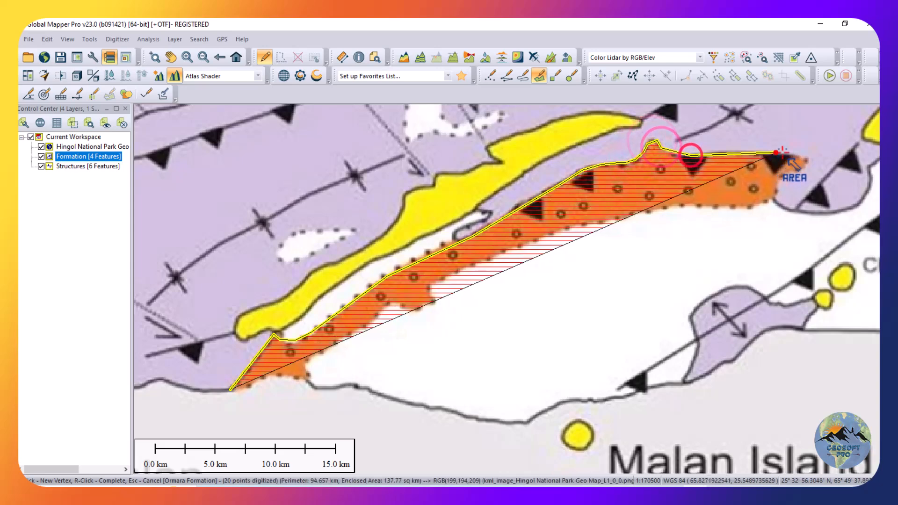
click(778, 152)
click(806, 159)
click(790, 175)
click(781, 180)
click(769, 202)
click(759, 207)
click(726, 208)
click(679, 206)
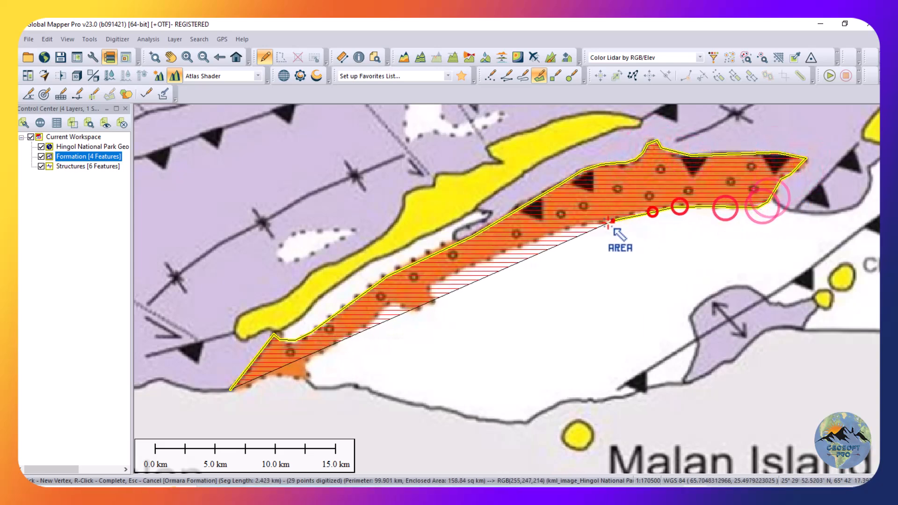
click(613, 220)
click(548, 236)
click(489, 259)
click(432, 285)
click(430, 303)
click(418, 310)
click(386, 303)
click(363, 327)
click(316, 354)
click(306, 368)
click(302, 378)
click(276, 376)
click(256, 382)
click(232, 389)
right_click(237, 391)
text(Ormara Formation)
click(407, 410)
Examine the digitized formations and the boundary of the yellow-orange unit at the map's northeastern edge.
scroll(421, 332, down, 3)
scroll(554, 311, down, 1)
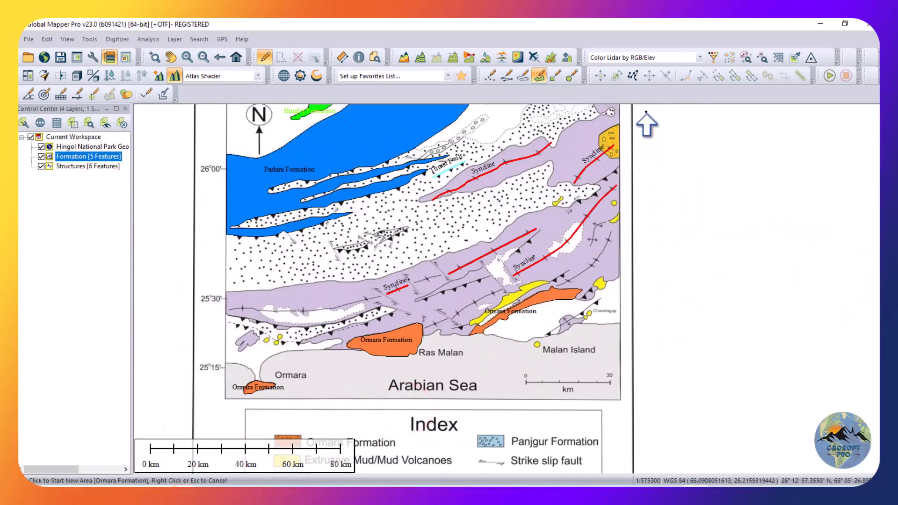
scroll(646, 112, up, 3)
scroll(601, 136, down, 6)
scroll(543, 206, up, 3)
scroll(448, 328, down, 3)
scroll(538, 218, up, 6)
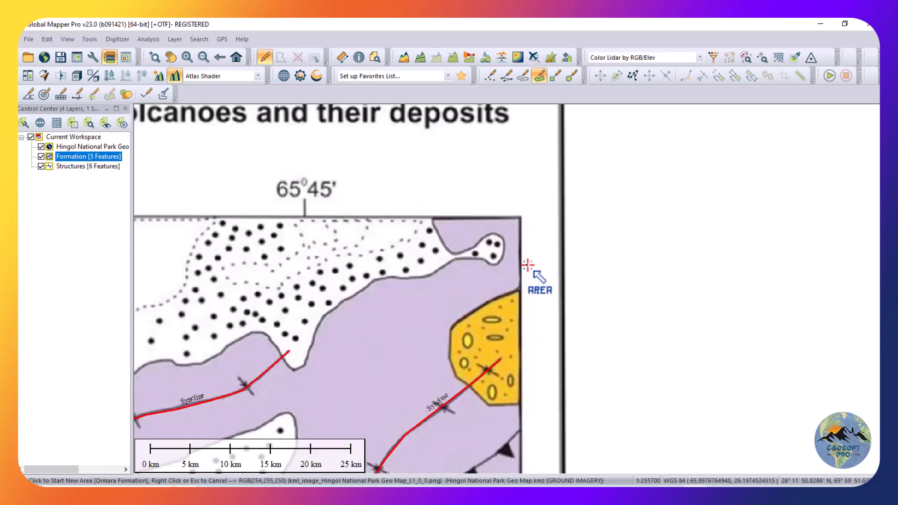
scroll(506, 421, up, 4)
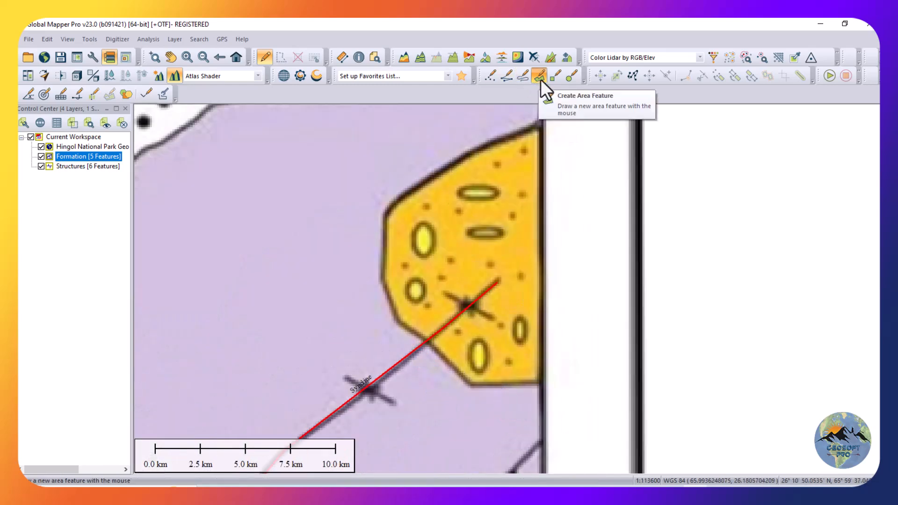
Outline the yellow-orange unit at the map's northeastern edge as an area of about 87 sq km in the Formation layer.
click(541, 123)
click(489, 141)
click(460, 156)
click(414, 187)
click(385, 214)
click(383, 248)
click(384, 283)
click(390, 300)
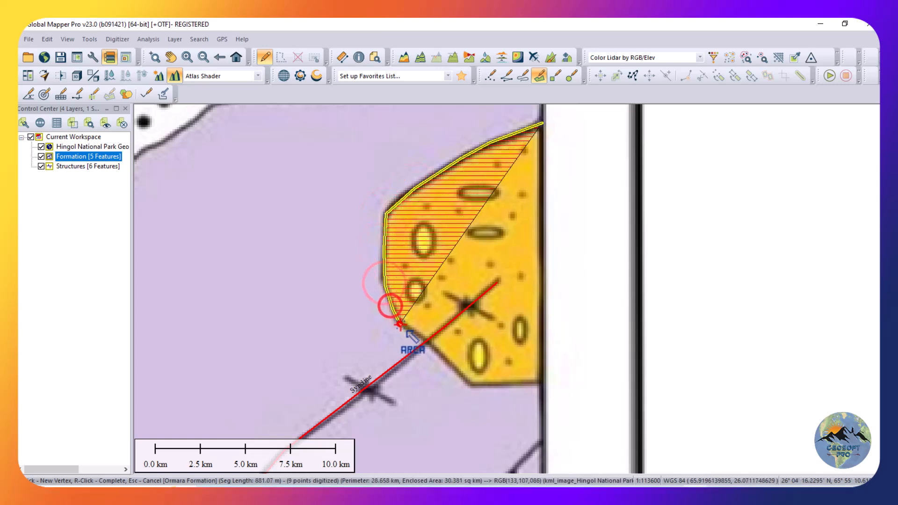
click(402, 326)
click(454, 370)
click(481, 388)
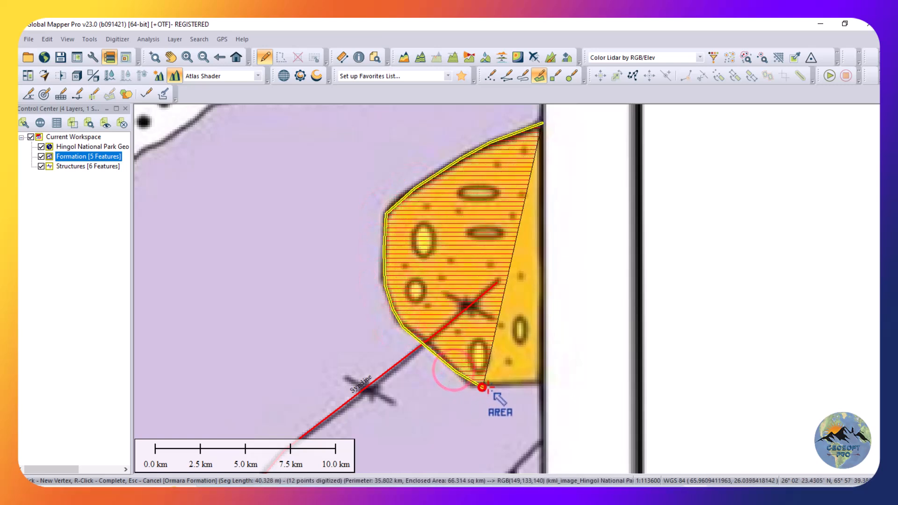
click(541, 383)
right_click(542, 382)
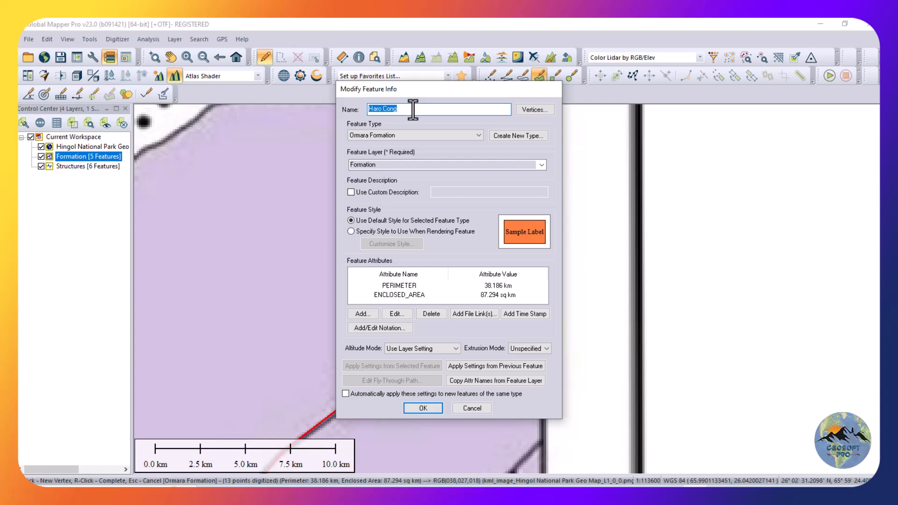
Name the feature Haro Cong and assign it a new area type Haro Cong with a solid muted purple-blue fill.
click(496, 137)
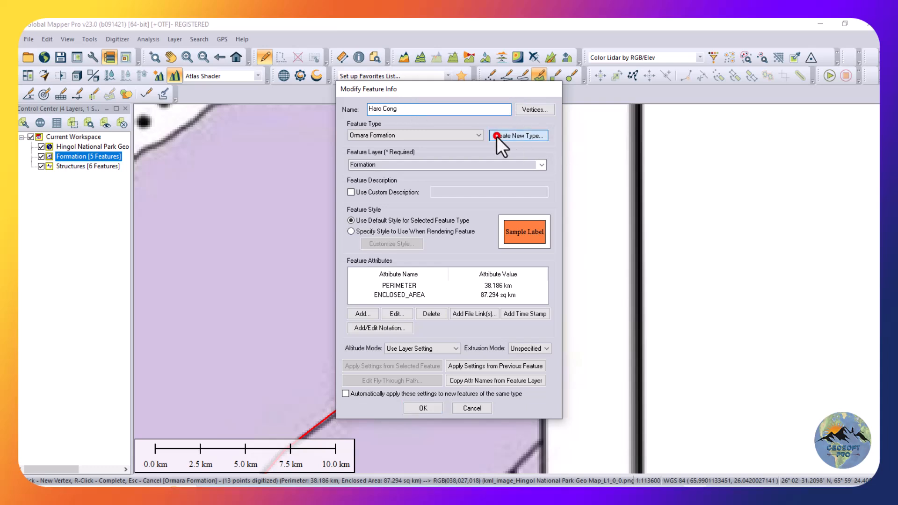
text(Haro Cong)
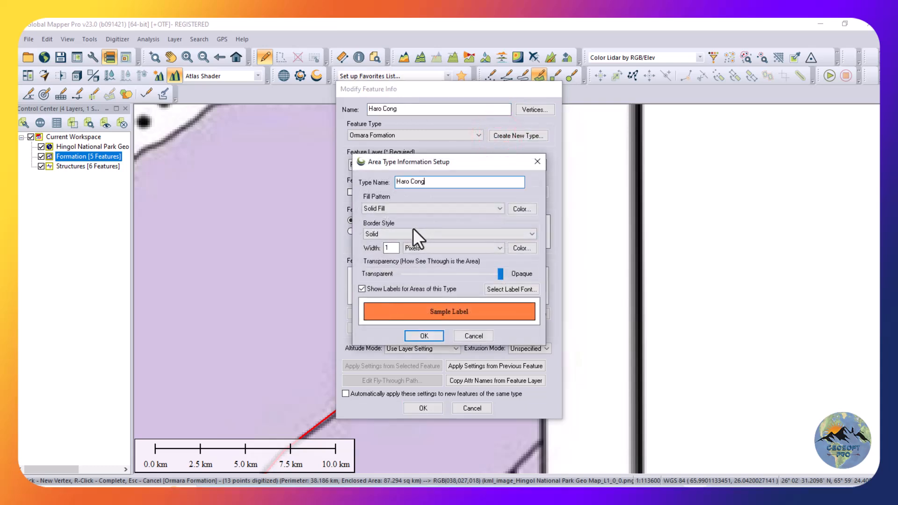
click(517, 208)
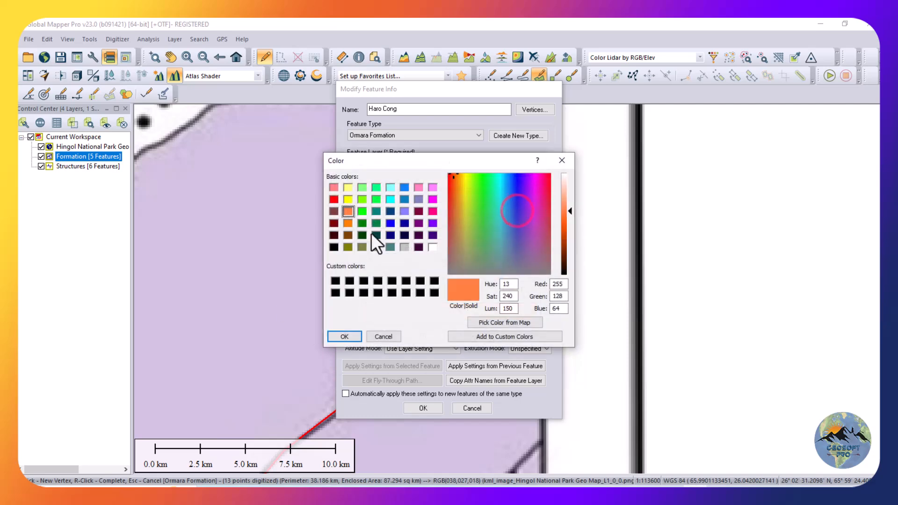
click(432, 199)
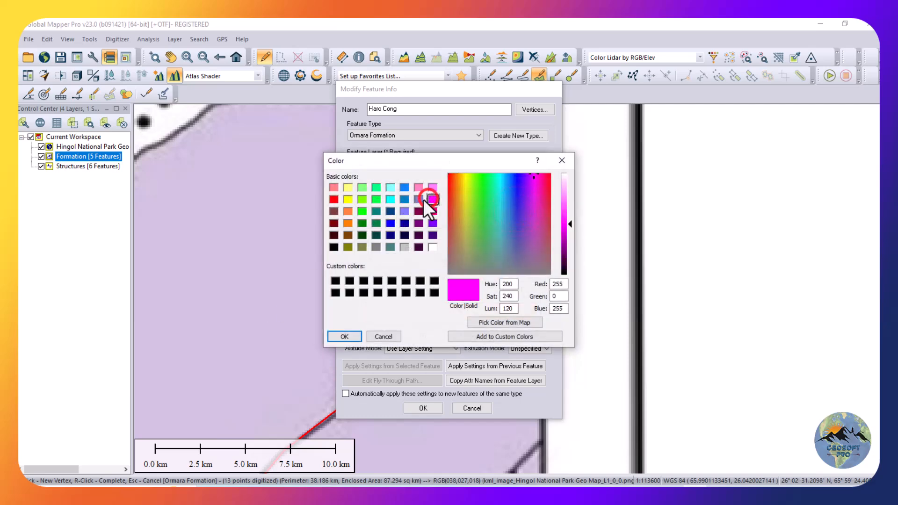
click(418, 199)
click(336, 338)
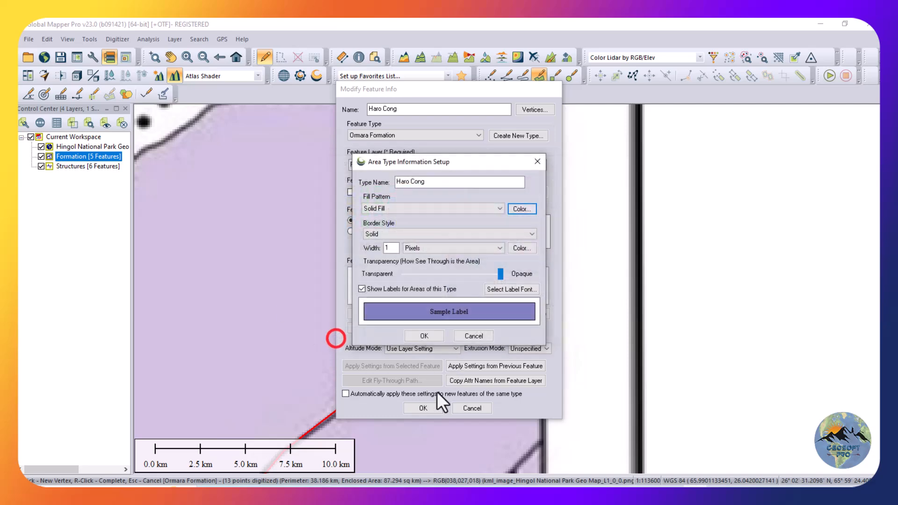
click(425, 336)
click(423, 408)
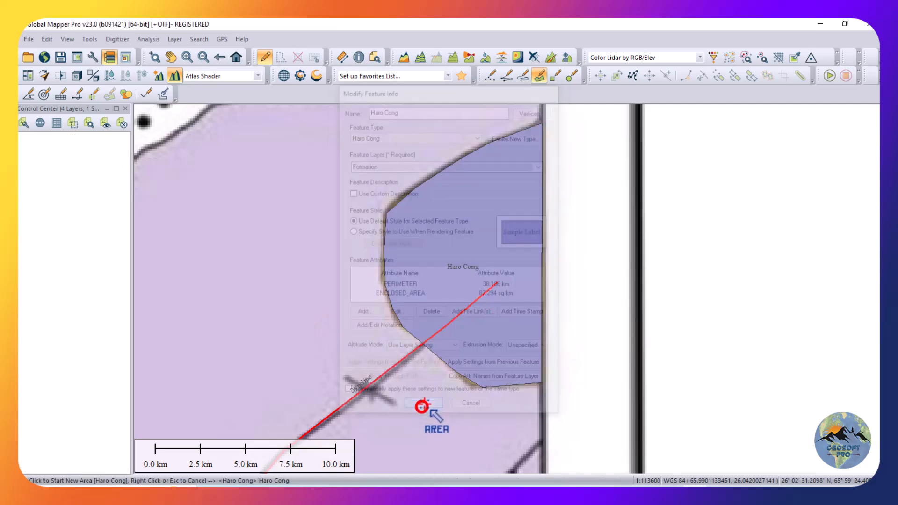
Start an area for the lilac unit at the map's northern border and trace its boundary down to the small dotted lobe.
scroll(589, 234, down, 3)
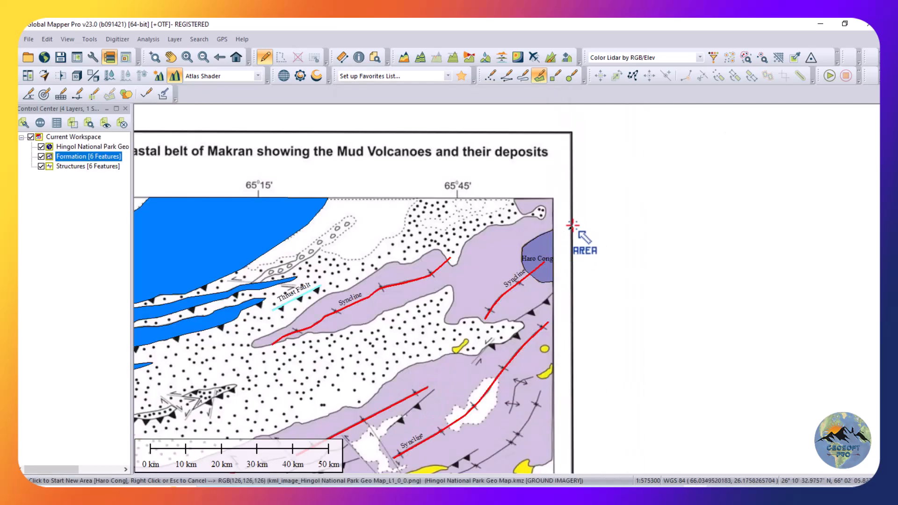
scroll(572, 227, down, 1)
scroll(496, 272, down, 1)
scroll(378, 396, up, 1)
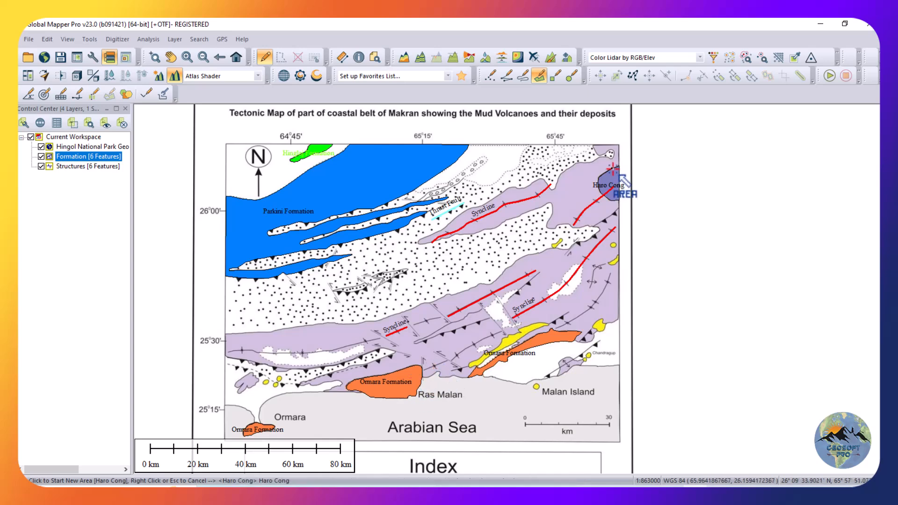
scroll(405, 379, down, 1)
scroll(545, 243, up, 4)
scroll(465, 155, up, 2)
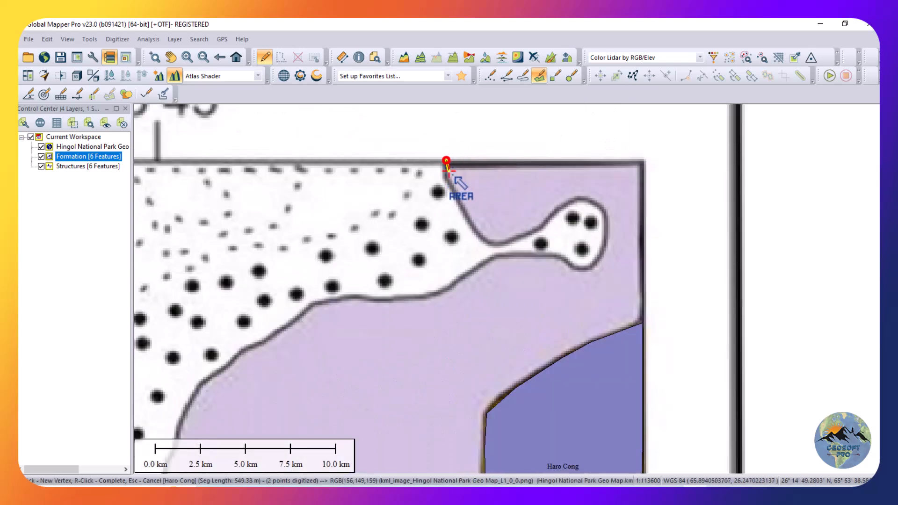
click(471, 225)
click(484, 239)
click(505, 242)
click(521, 236)
Trace the lilac unit's boundary around the small dotted lobe and back along the lobe's lower edge.
click(549, 218)
click(572, 200)
click(593, 200)
click(606, 215)
click(604, 227)
click(602, 240)
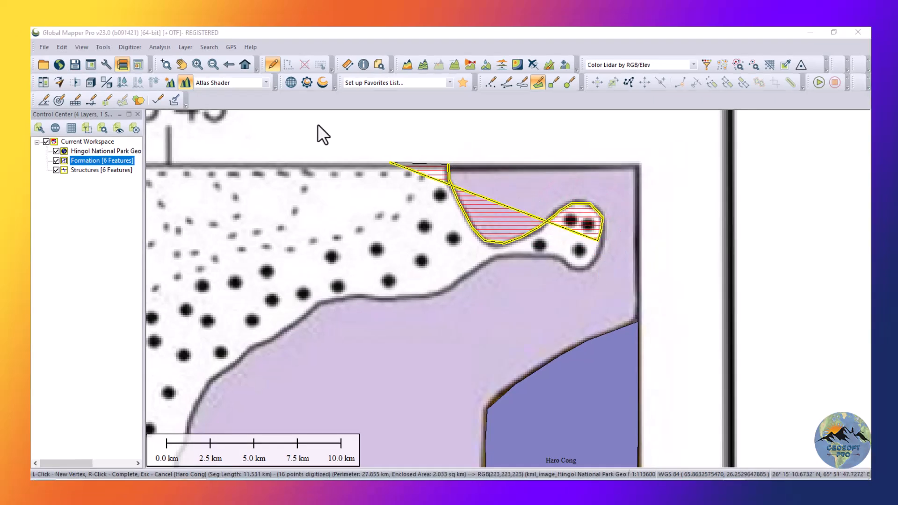
click(313, 119)
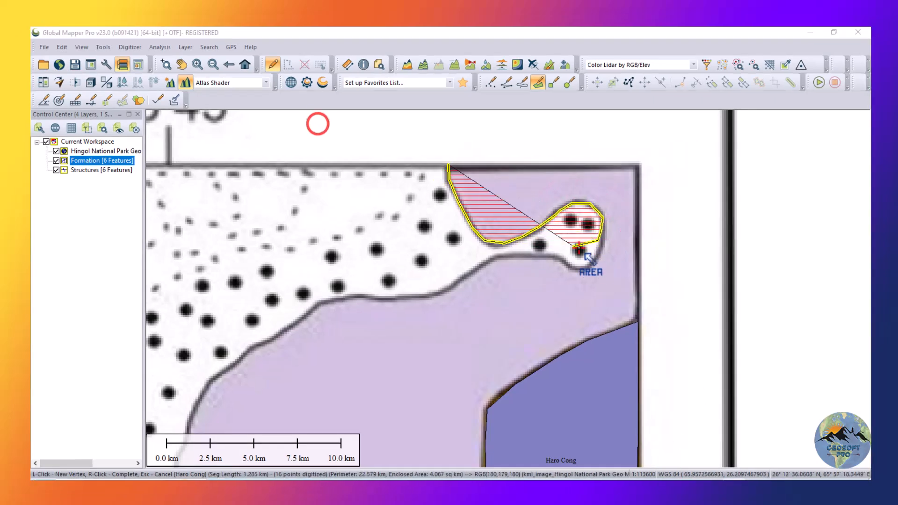
click(602, 247)
click(594, 260)
click(577, 269)
click(542, 257)
click(487, 261)
Trace the lilac unit's northern boundary southwest to the narrow dotted notch beside the syncline's northeastern end.
click(435, 292)
click(393, 300)
click(345, 299)
click(298, 321)
click(272, 336)
click(244, 355)
click(220, 374)
scroll(391, 253, down, 3)
scroll(236, 346, up, 3)
click(560, 181)
click(541, 240)
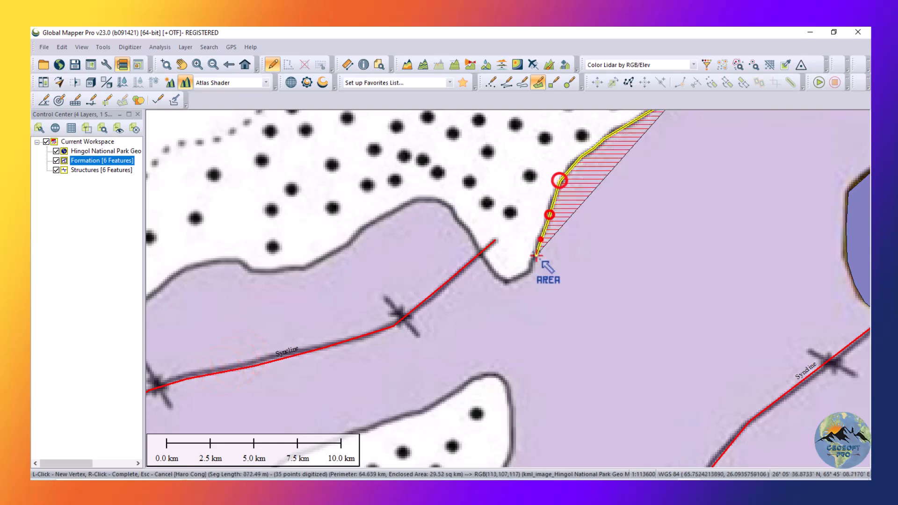
Trace the lilac unit's boundary around the dotted notch and over the hump north of the syncline.
click(525, 272)
click(504, 279)
click(487, 262)
click(465, 230)
click(451, 211)
click(437, 201)
click(408, 204)
click(371, 221)
click(348, 243)
click(305, 267)
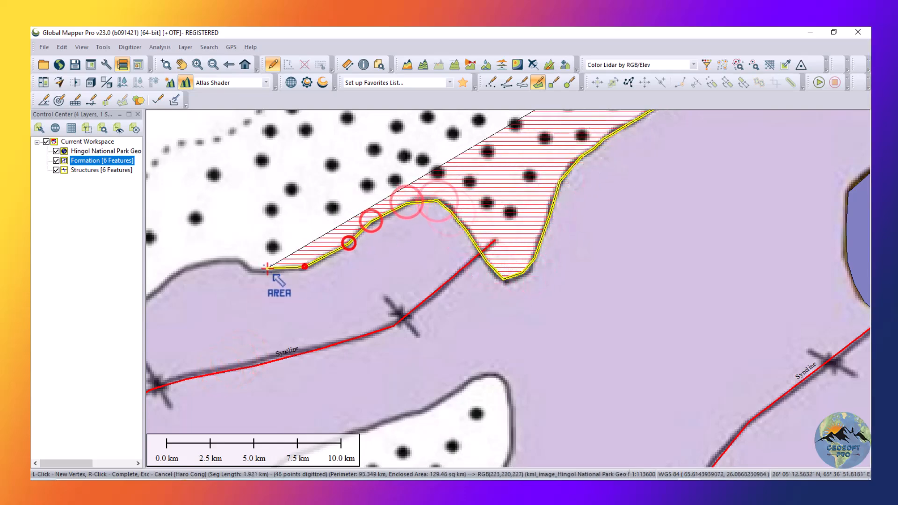
Continue tracing the lilac lobe's northern boundary southwest, passing south of the thrust fault.
click(213, 261)
click(187, 269)
scroll(536, 273, down, 3)
scroll(224, 401, up, 3)
scroll(421, 323, down, 2)
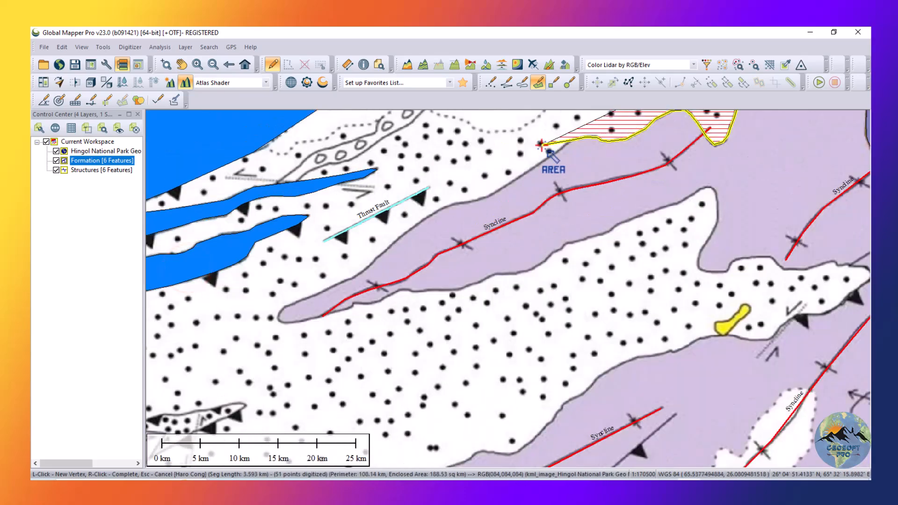
scroll(549, 164, up, 2)
click(493, 213)
click(443, 247)
click(404, 263)
click(383, 270)
click(359, 272)
click(327, 283)
click(283, 306)
scroll(286, 304, down, 3)
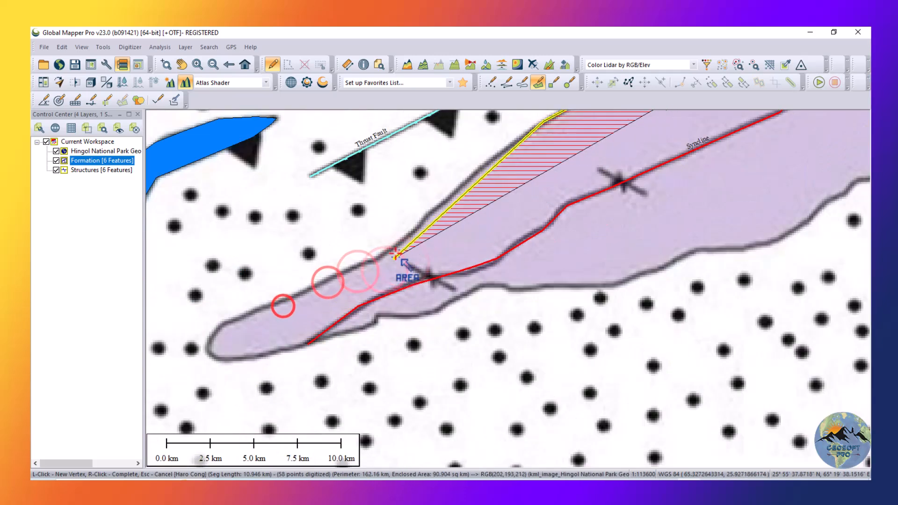
Trace the lilac unit's boundary around the narrow southwestern tip of the lobe at the syncline's end.
click(374, 258)
click(290, 294)
click(234, 319)
click(212, 341)
click(220, 357)
click(254, 356)
click(286, 350)
click(347, 333)
click(374, 323)
click(381, 316)
click(438, 310)
Trace the lilac lobe's southern boundary northeastward, below the syncline axis.
click(482, 286)
click(515, 286)
click(545, 286)
click(605, 284)
click(635, 278)
click(649, 271)
click(678, 253)
click(723, 250)
click(752, 246)
click(777, 239)
click(809, 226)
click(854, 181)
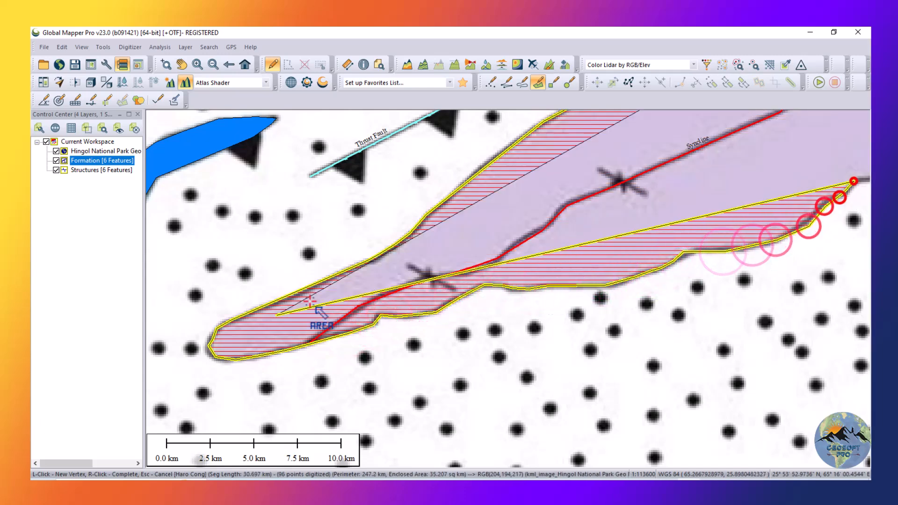
Continue tracing the lobe's southern boundary northeast to the rounded top of the large dotted tongue.
scroll(500, 269, down, 4)
click(315, 275)
click(337, 262)
click(368, 249)
click(401, 240)
click(444, 227)
click(465, 216)
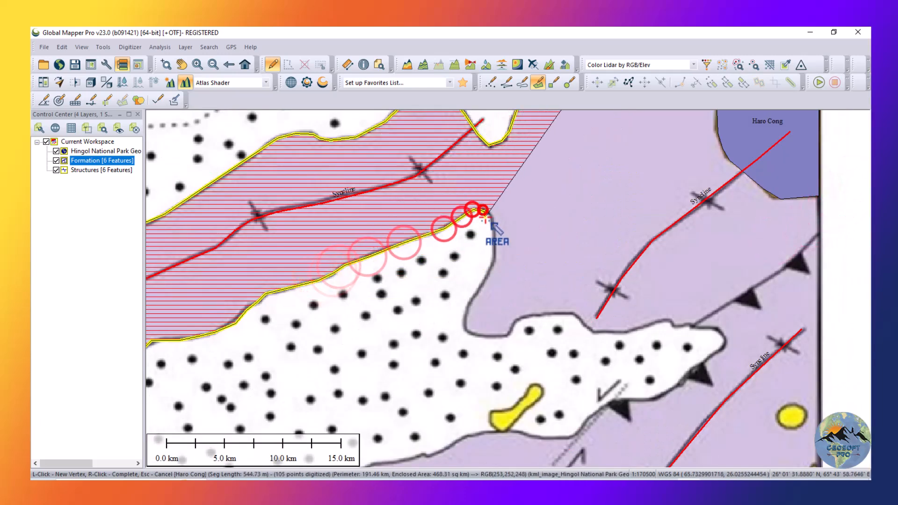
click(482, 209)
click(491, 215)
Trace down the dotted tongue's eastern side and along the upper edge of its eastward extension.
click(494, 244)
click(486, 286)
click(468, 308)
click(467, 330)
click(509, 333)
click(523, 316)
click(570, 316)
click(591, 329)
click(622, 330)
click(650, 323)
click(669, 322)
click(686, 322)
click(717, 329)
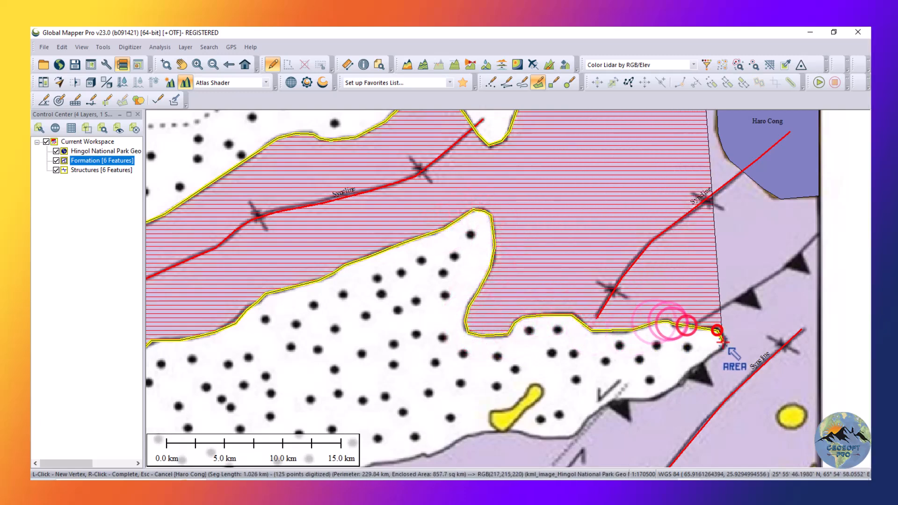
Trace around the dotted extension's eastern tip and southwest along its lower edge, past the small yellow deposit.
click(723, 342)
click(702, 362)
click(677, 385)
click(654, 399)
click(618, 401)
click(600, 410)
click(585, 420)
click(578, 426)
click(565, 439)
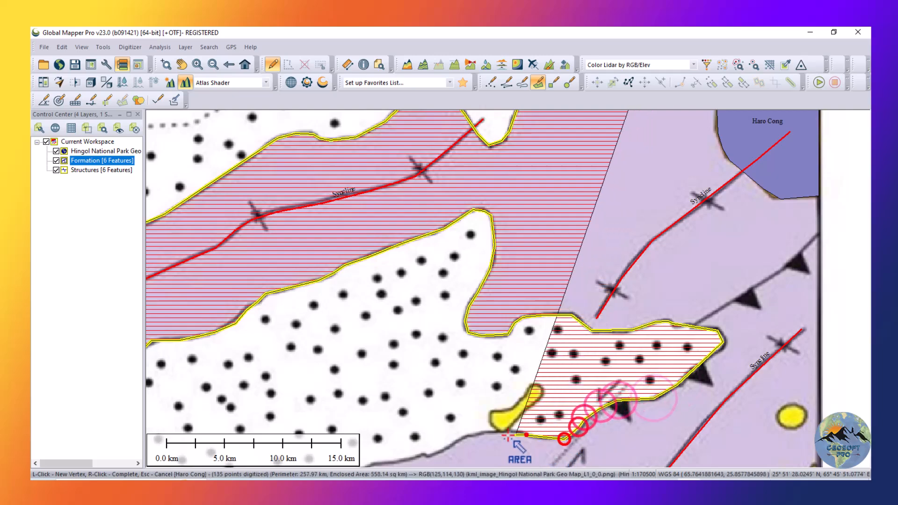
click(526, 435)
click(494, 431)
click(438, 452)
click(421, 453)
Continue the lilac unit's boundary westward from the small yellow deposit along the lower edge of the dotted unit.
key(Down)
key(Down)
key(Down)
key(Down)
key(Left)
key(Left)
key(Left)
scroll(409, 391, down, 1)
click(694, 198)
click(677, 201)
click(666, 208)
click(655, 212)
Trace the boundary down the southwest bend of the dotted unit to where it levels out above the syncline axis.
click(623, 236)
click(610, 245)
click(590, 273)
click(569, 292)
click(554, 295)
click(534, 300)
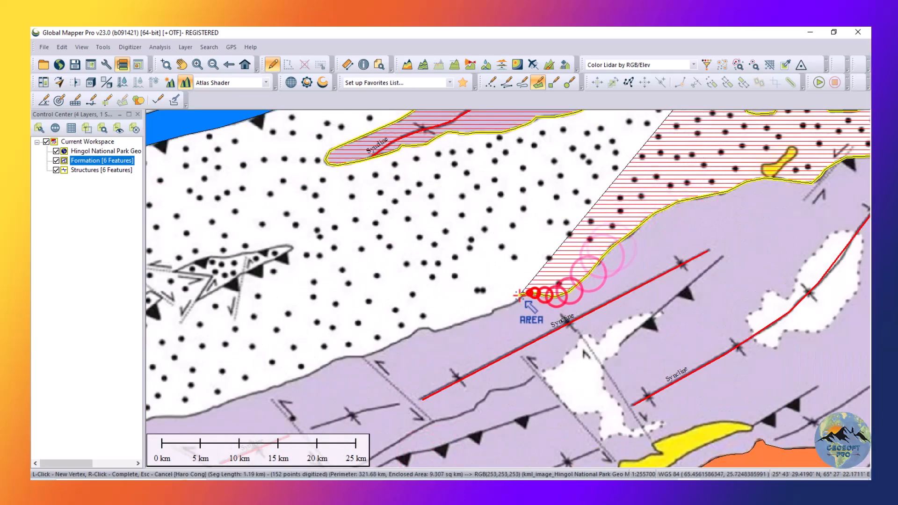
Trace the boundary between the dotted and lilac units southwest, past the small bump and the northern ends of the dotted faults.
click(506, 306)
click(483, 316)
click(483, 317)
click(435, 331)
click(428, 329)
click(419, 329)
click(407, 337)
click(350, 356)
click(327, 364)
scroll(456, 219, down, 3)
scroll(310, 288, up, 3)
click(617, 229)
click(582, 242)
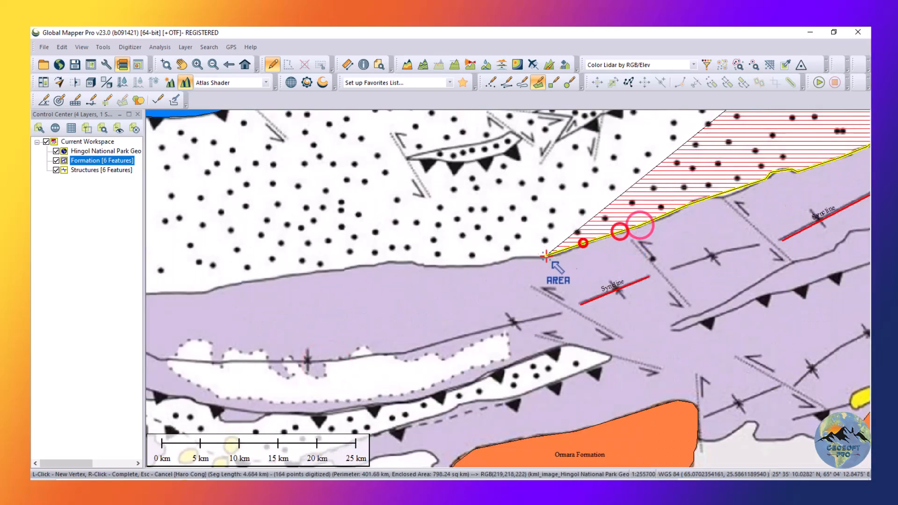
Continue tracing the dotted unit's lower edge westward toward the western map frame.
click(551, 252)
click(511, 257)
click(483, 263)
click(455, 266)
click(422, 262)
click(407, 261)
click(286, 276)
click(257, 281)
click(215, 288)
click(206, 292)
click(174, 293)
Extend the boundary to the western map frame and down along it to the thrust fault.
scroll(176, 295, up, 2)
click(231, 254)
click(231, 412)
scroll(279, 266, down, 2)
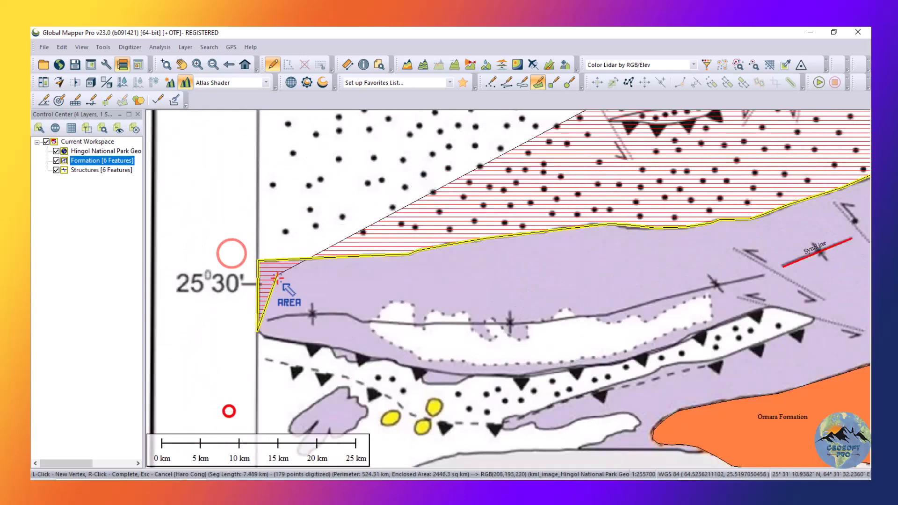
Trace the lilac unit's southern edge eastward from the map frame along the thrust fault and around the small step.
click(308, 346)
click(333, 349)
click(337, 356)
click(347, 359)
click(362, 361)
click(374, 359)
click(423, 370)
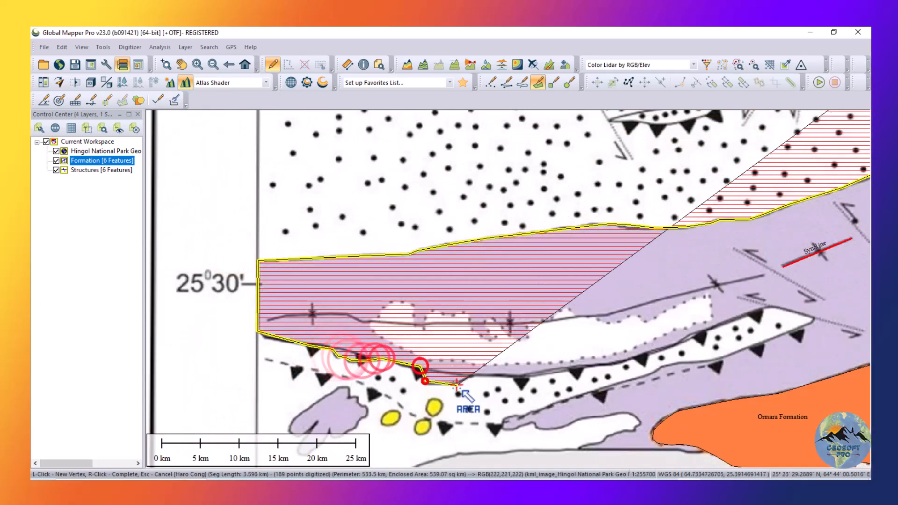
click(427, 379)
click(456, 381)
Trace northeast along the upper edge of the dotted thrust-bounded band and around its eastern tip.
click(523, 374)
click(602, 365)
click(717, 329)
click(760, 308)
click(797, 311)
click(812, 316)
click(813, 320)
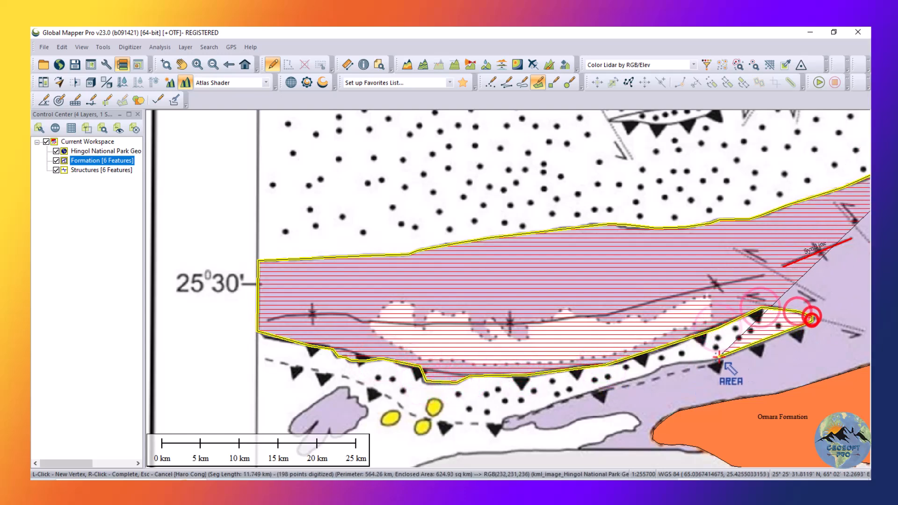
Trace back southwest along the lower edge of the dotted band to the tip of the lilac wedge.
click(718, 360)
click(691, 363)
click(673, 364)
click(660, 368)
click(644, 377)
click(555, 404)
click(528, 414)
click(507, 418)
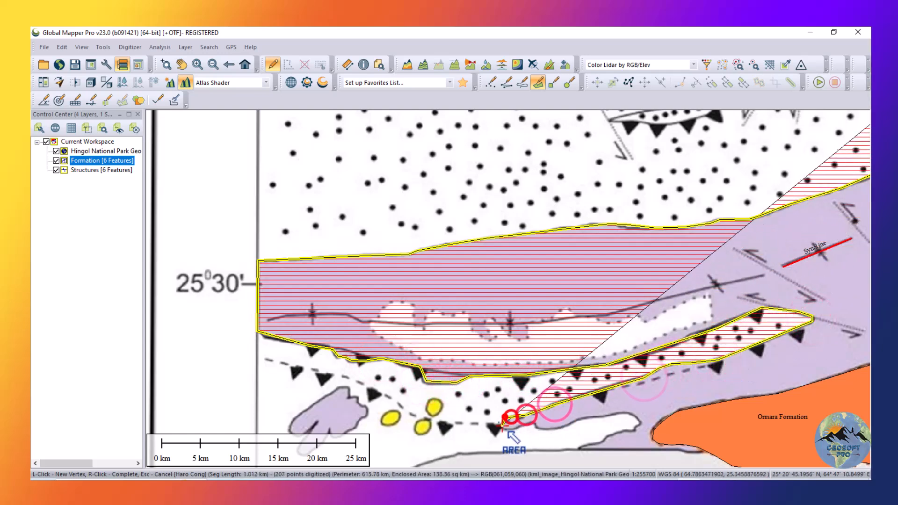
Trace around the lilac wedge's tip, along the white strip's upper edge and around its rounded eastern end back to the southwest.
click(503, 426)
click(513, 428)
click(541, 428)
click(561, 427)
click(604, 416)
click(627, 410)
click(637, 416)
click(639, 424)
click(628, 431)
click(616, 435)
click(606, 438)
click(601, 440)
click(579, 448)
Trace along the coast to the large Ormara Formation polygon, around its western end and onto its northern edge.
scroll(707, 457, up, 2)
scroll(707, 447, up, 1)
click(700, 437)
click(670, 424)
click(652, 423)
click(638, 422)
click(617, 424)
click(595, 424)
click(579, 411)
click(583, 391)
click(613, 369)
click(811, 317)
Trace the large Ormara Formation polygon's northern edge to its northeast corner and down its eastern side.
scroll(487, 320, down, 3)
scroll(677, 317, up, 2)
click(484, 315)
click(506, 312)
click(524, 306)
click(551, 302)
click(588, 295)
click(646, 270)
click(670, 271)
click(681, 283)
click(680, 330)
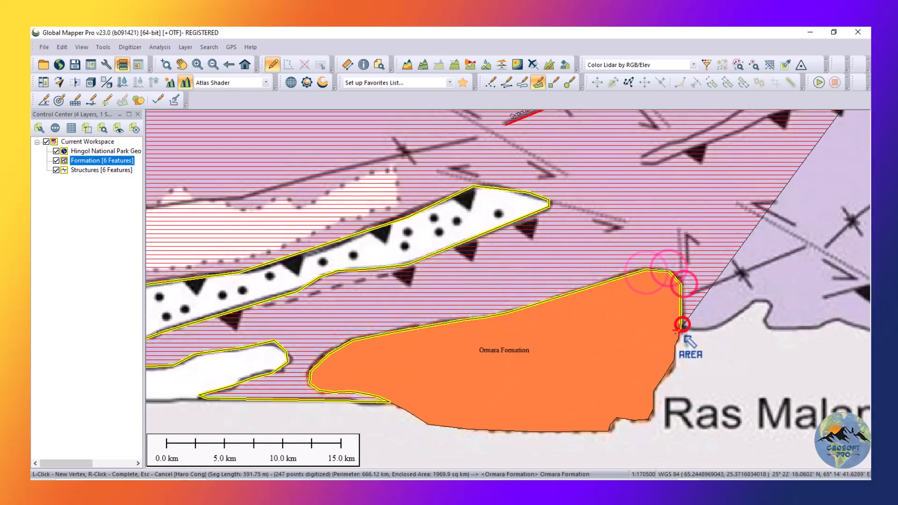
Trace the lilac unit's coastline eastward above Ras Malan, around the small headland.
click(696, 329)
click(717, 325)
click(743, 311)
click(755, 300)
click(767, 301)
click(770, 310)
click(765, 319)
click(771, 330)
click(817, 328)
click(837, 320)
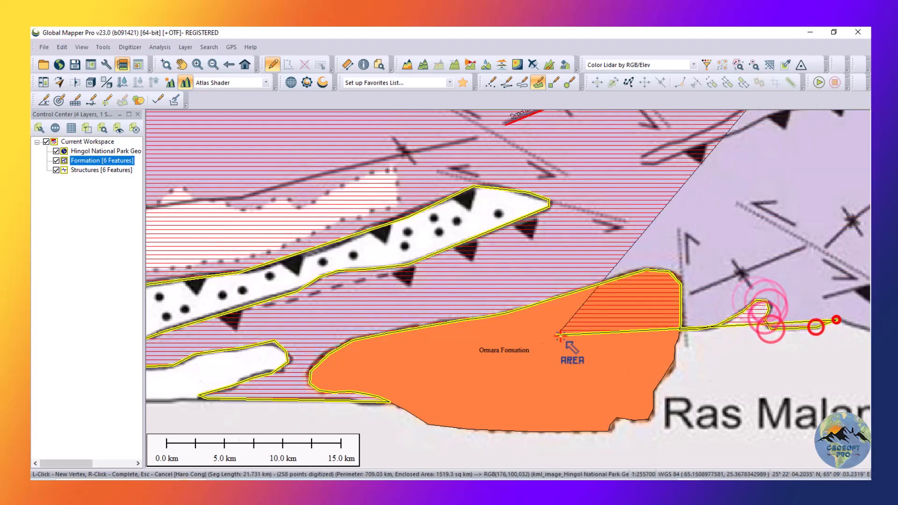
Carry the boundary along the coast to the eastern Ormara Formation strip and up its edge to the yellow deposit.
scroll(477, 331, down, 2)
scroll(609, 333, up, 2)
click(674, 273)
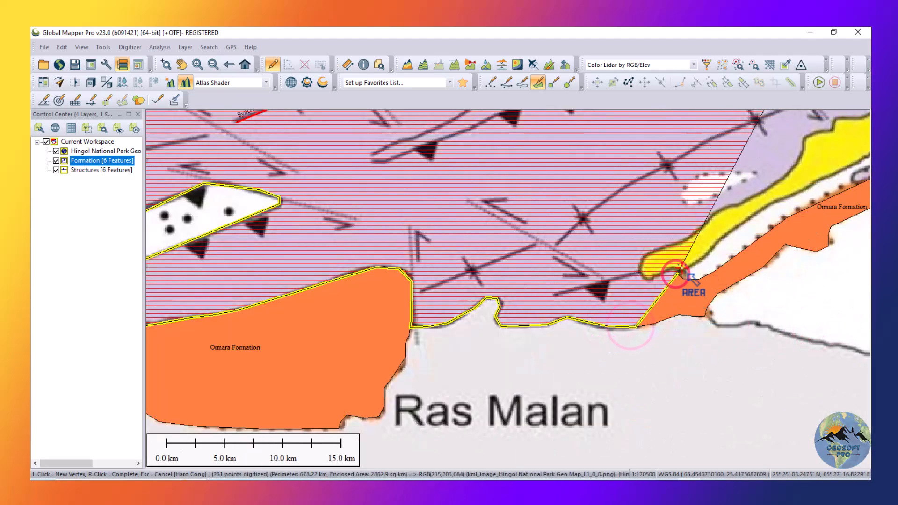
click(681, 268)
Trace around the yellow deposit's rounded western end and onto its upper edge.
scroll(695, 259, up, 2)
click(662, 281)
click(641, 279)
click(631, 284)
click(613, 296)
click(584, 307)
click(572, 287)
click(578, 255)
click(597, 248)
click(625, 237)
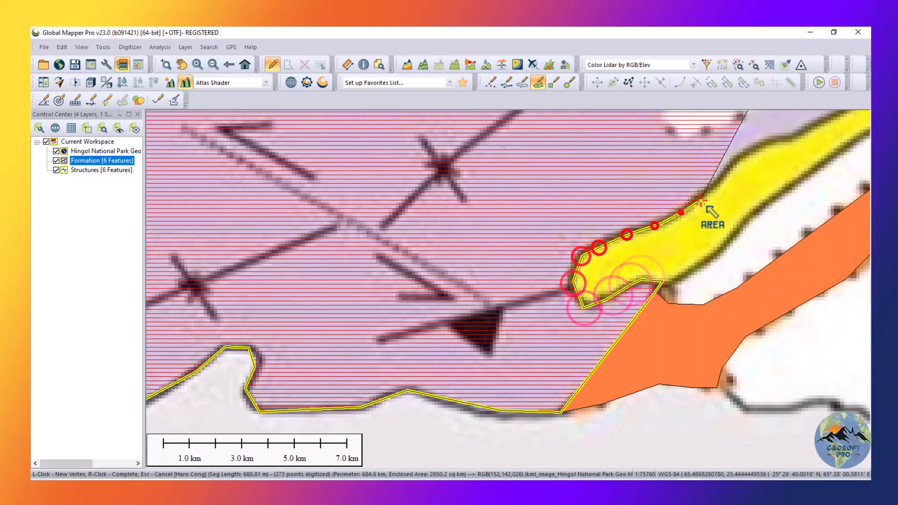
Continue tracing northeast along the yellow deposit's upper edge to the notch near its middle.
scroll(584, 283, down, 3)
scroll(692, 235, down, 2)
scroll(748, 189, up, 3)
click(527, 323)
click(542, 309)
click(550, 295)
click(554, 282)
click(564, 276)
click(576, 271)
click(633, 250)
click(645, 249)
Trace around the notch and along the upper edge of the yellow deposit to its eastern tip.
click(632, 238)
click(640, 229)
click(697, 211)
click(731, 201)
click(762, 203)
click(778, 207)
Trace back southwest along the yellow deposit's lower edge and turn south toward the Ormara Formation strip.
click(674, 256)
click(646, 273)
click(624, 291)
click(629, 296)
click(636, 297)
click(635, 312)
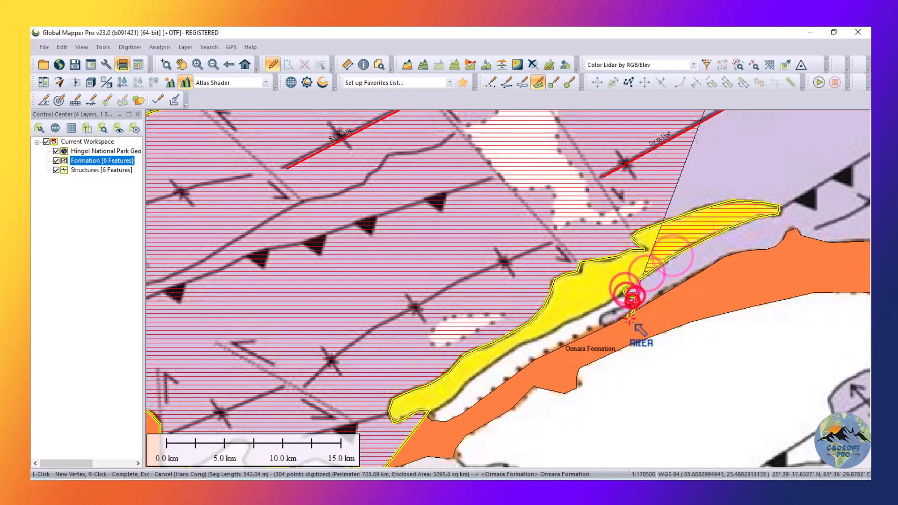
Continue tracing the area outline northeast along the Ormara Formation strip's upper edge, over its peak and on to the east.
click(707, 265)
click(730, 254)
click(766, 250)
click(777, 246)
click(784, 238)
click(788, 232)
click(796, 228)
click(800, 234)
click(803, 236)
click(834, 243)
scroll(795, 276, down, 1)
Trace along the rest of the Ormara Formation's upper edge, around its eastern tip and into the adjoining lobe.
scroll(802, 271, up, 3)
click(556, 267)
click(675, 263)
click(702, 262)
click(763, 273)
click(709, 320)
click(688, 356)
click(705, 375)
click(731, 385)
scroll(678, 407, down, 1)
Trace along the lower edge of the lobe east of the Ormara Formation and up its eastern side.
scroll(788, 370, up, 2)
click(376, 367)
click(502, 367)
click(563, 347)
click(596, 306)
click(614, 275)
click(610, 237)
click(615, 220)
click(639, 204)
click(652, 189)
Trace up the northwestern edge of the yellow deposit beside the lobe, ending near its top.
scroll(585, 282, up, 1)
click(526, 338)
click(544, 311)
click(566, 290)
click(586, 277)
click(609, 264)
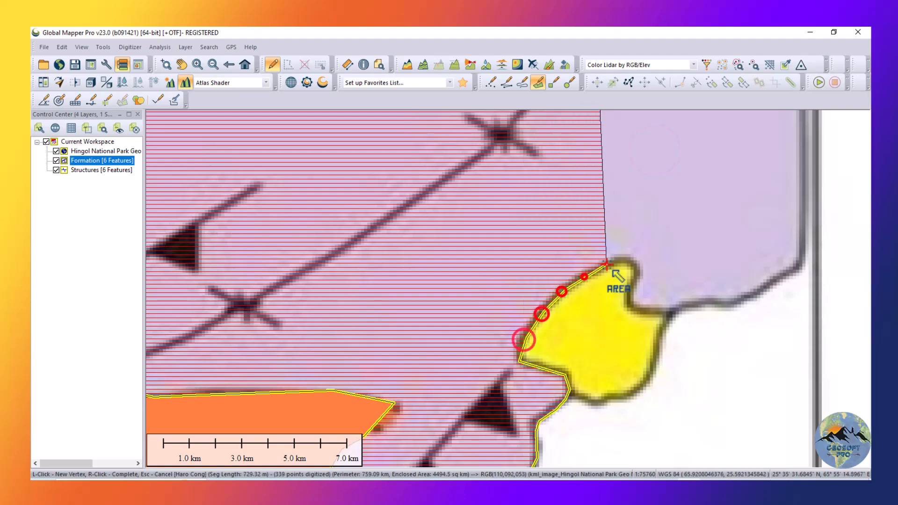
Trace over the yellow deposit's top and along the lilac unit's southern boundary to the eastern map frame.
click(630, 260)
click(638, 270)
click(738, 303)
click(771, 283)
click(801, 268)
click(814, 260)
scroll(642, 345, down, 5)
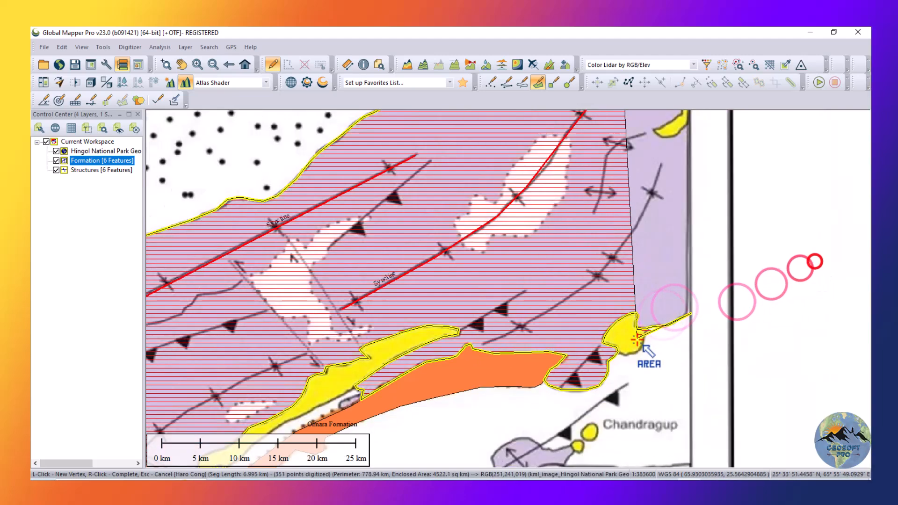
Continue the outline up the eastern map frame and around the crescent-shaped yellow deposit touching it.
scroll(688, 215, up, 4)
click(562, 409)
click(553, 414)
click(534, 433)
click(514, 438)
click(497, 437)
click(483, 424)
click(504, 410)
click(523, 400)
click(544, 388)
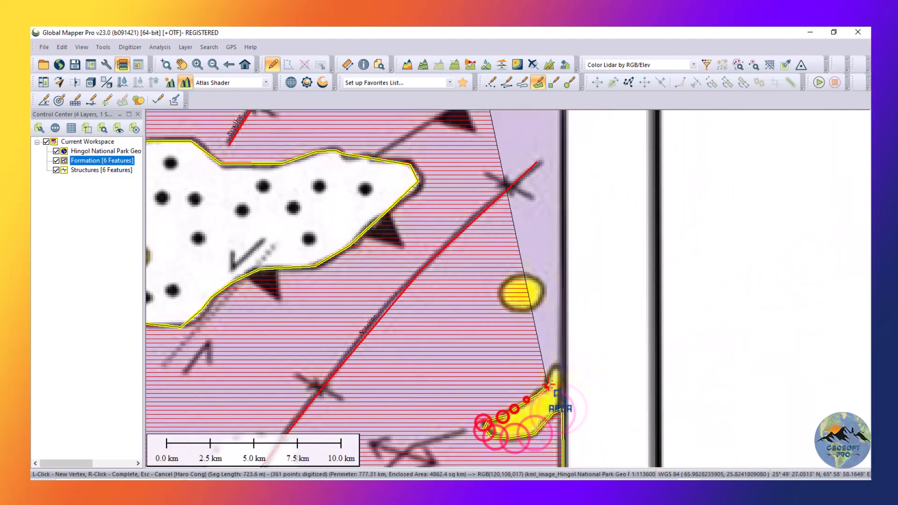
Continue the outline along the eastern map frame and around the western boundary of the Haro Cong unit.
click(593, 296)
click(557, 298)
click(526, 271)
click(505, 254)
click(489, 226)
click(492, 189)
click(509, 171)
click(531, 158)
click(554, 144)
click(574, 135)
click(594, 130)
Place the last vertex at the map frame's northeast corner and complete the area.
scroll(593, 132, down, 3)
scroll(561, 173, up, 4)
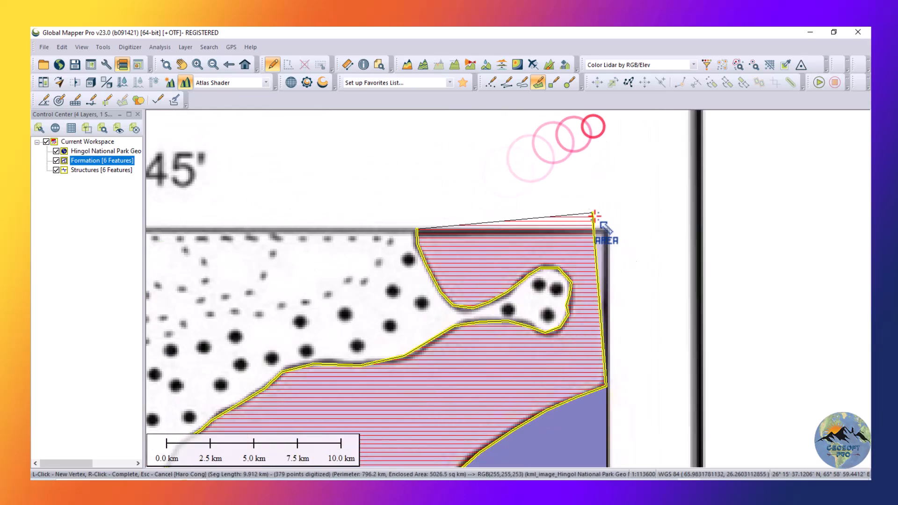
click(607, 232)
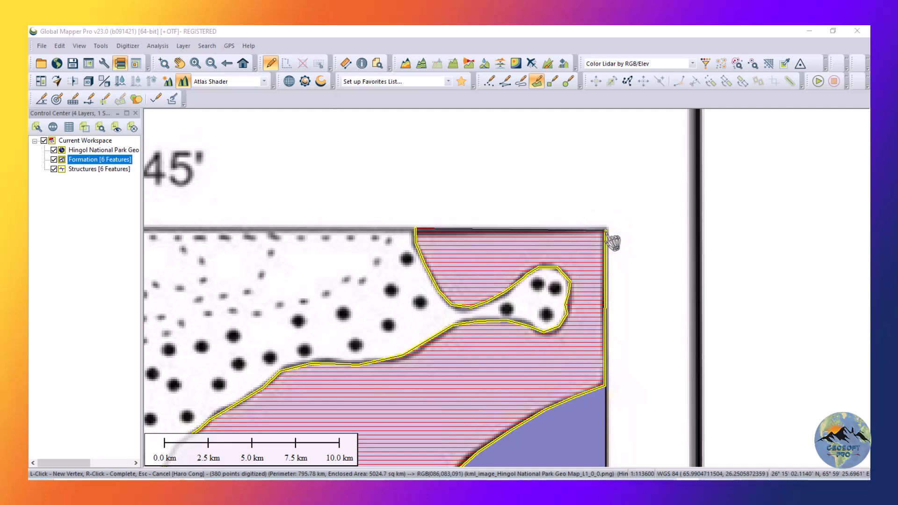
right_click(608, 234)
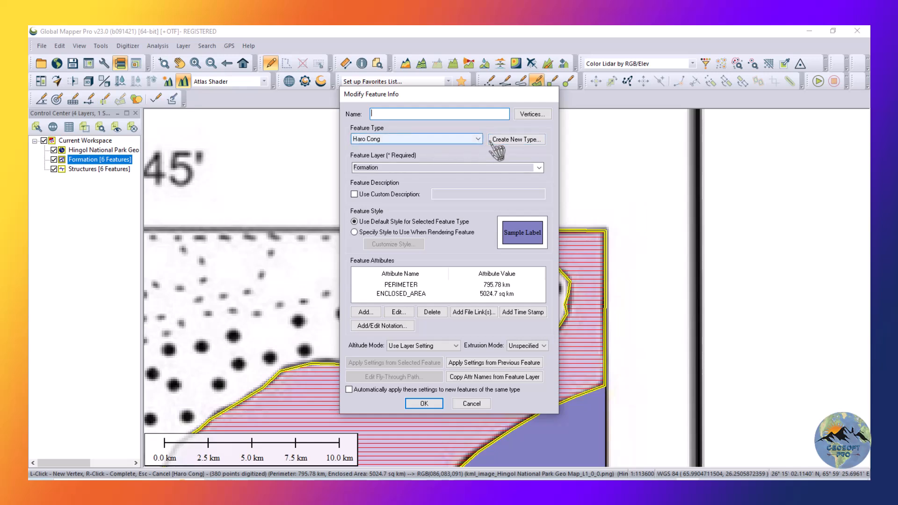
Set the new area's feature type to Parkini Formation.
click(461, 139)
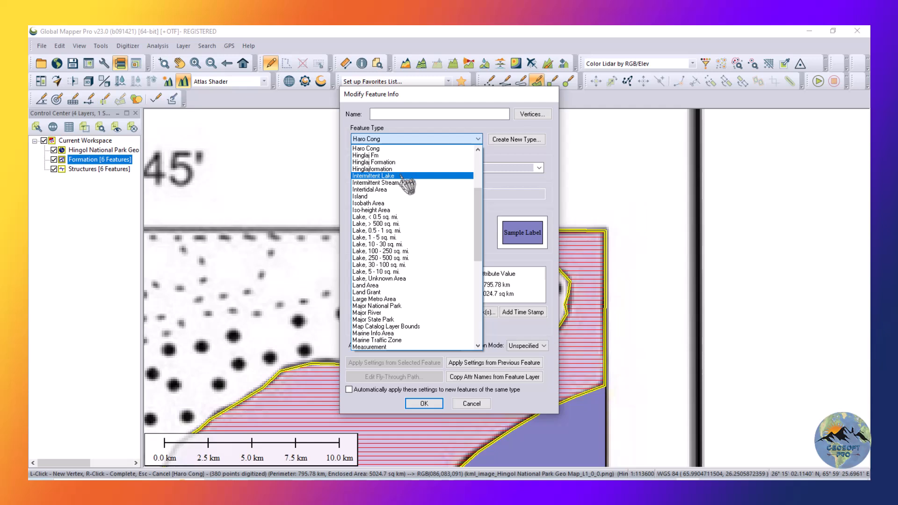
scroll(407, 185, down, 3)
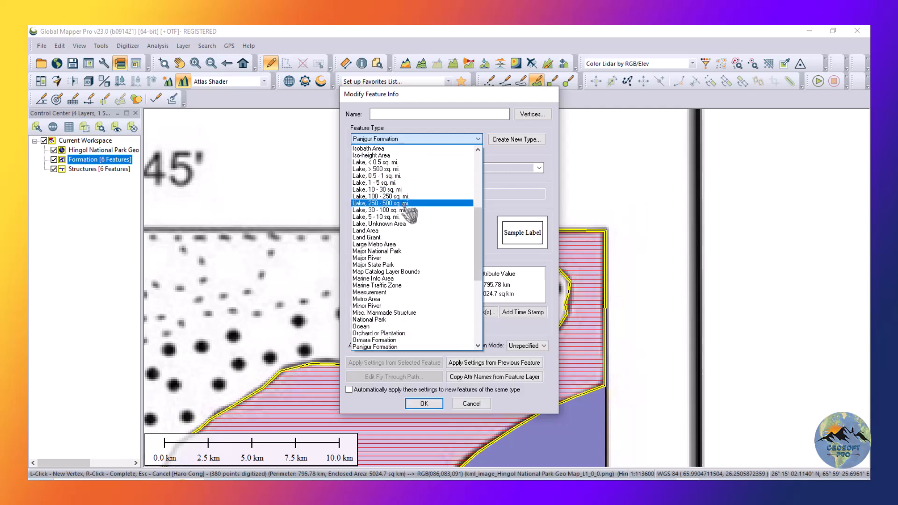
scroll(390, 348, down, 1)
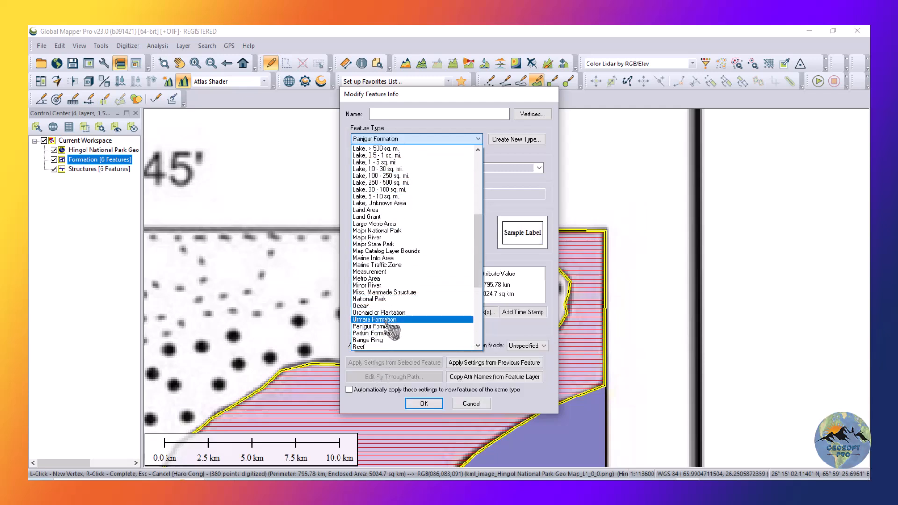
click(377, 334)
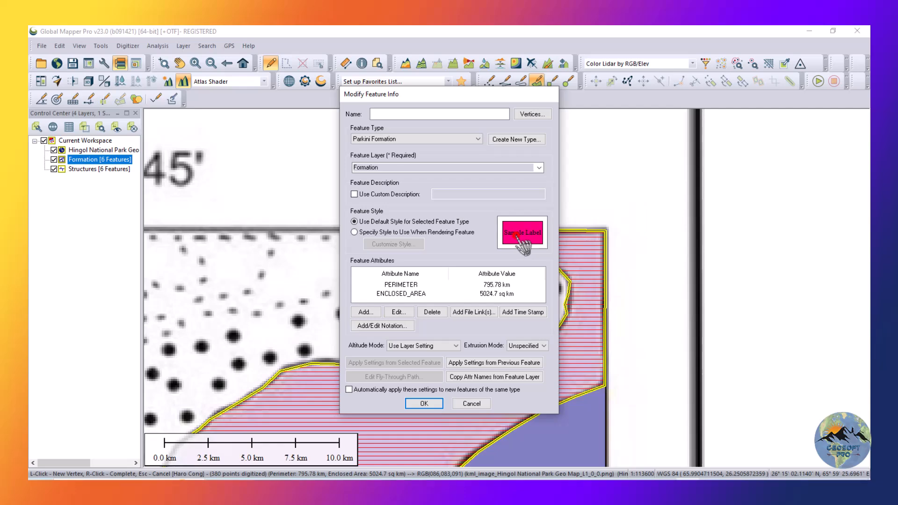
Give the area a custom style with a blue fill (red 0, green 128, blue 255) and save the feature.
click(380, 233)
click(392, 244)
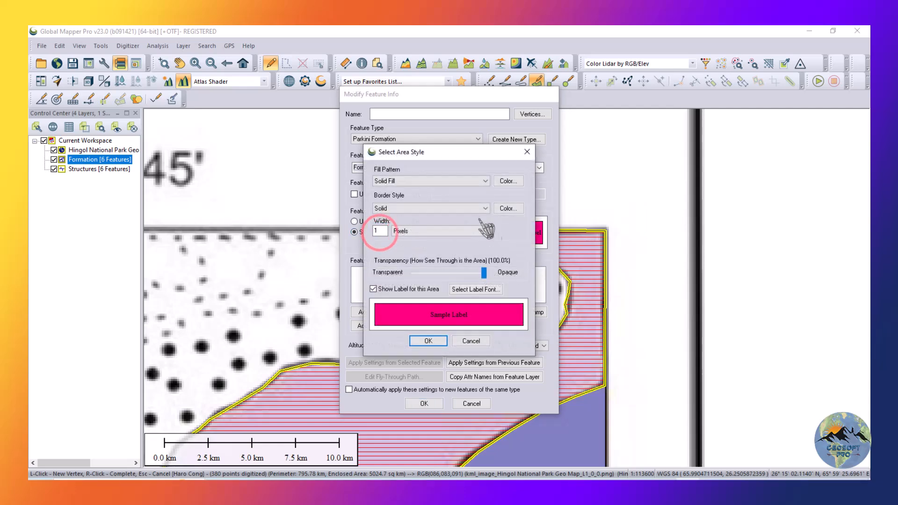
click(500, 180)
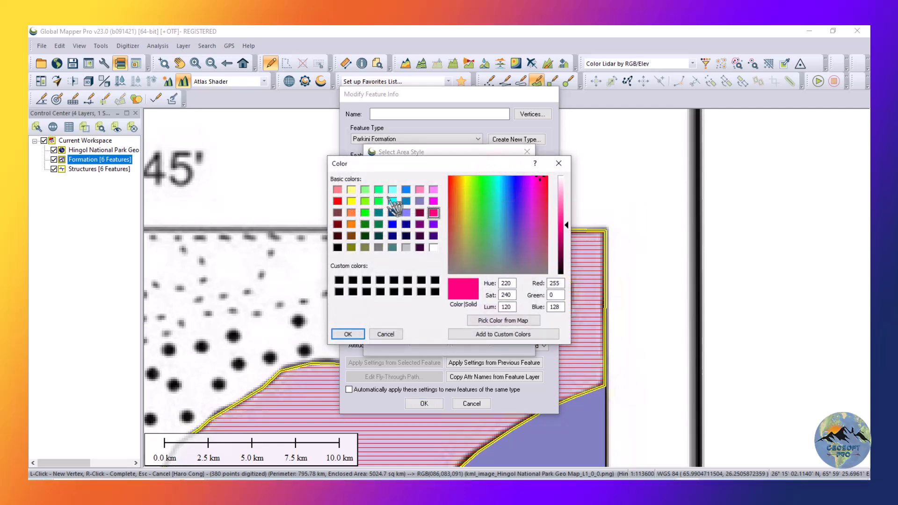
click(406, 189)
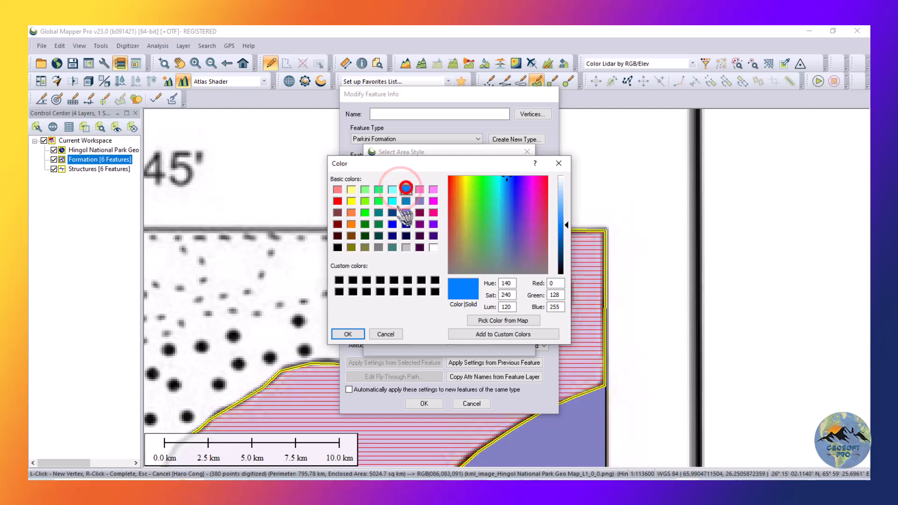
click(337, 334)
click(423, 343)
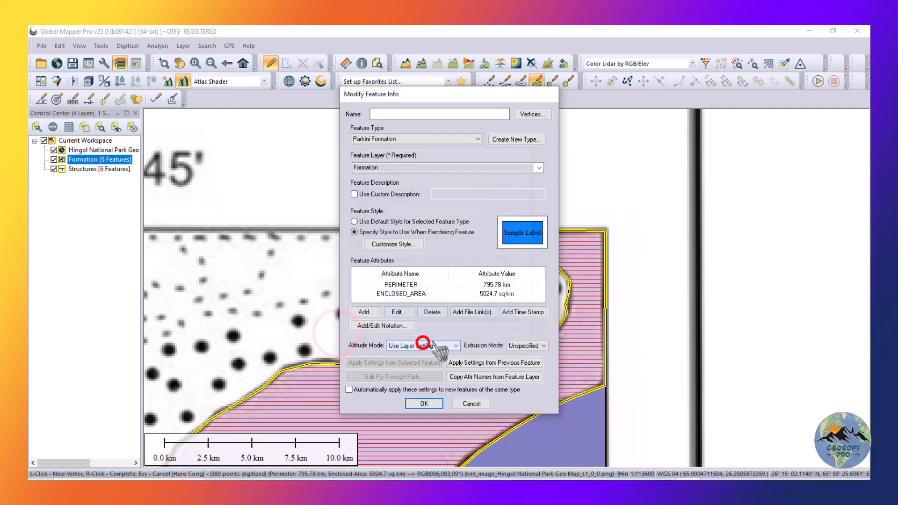
click(421, 403)
Compare the digitized areas with the source map by hiding and reshowing the Formation layer.
scroll(537, 245, down, 5)
scroll(496, 238, down, 1)
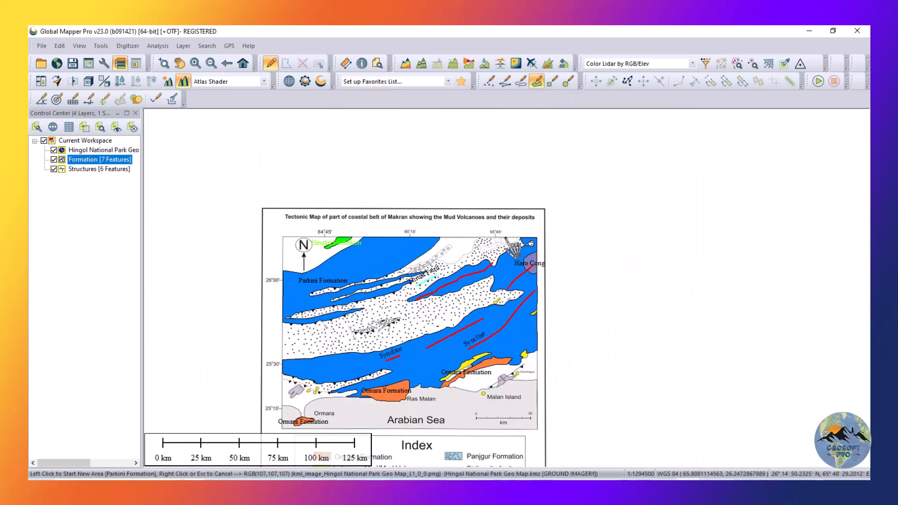
scroll(397, 363, up, 1)
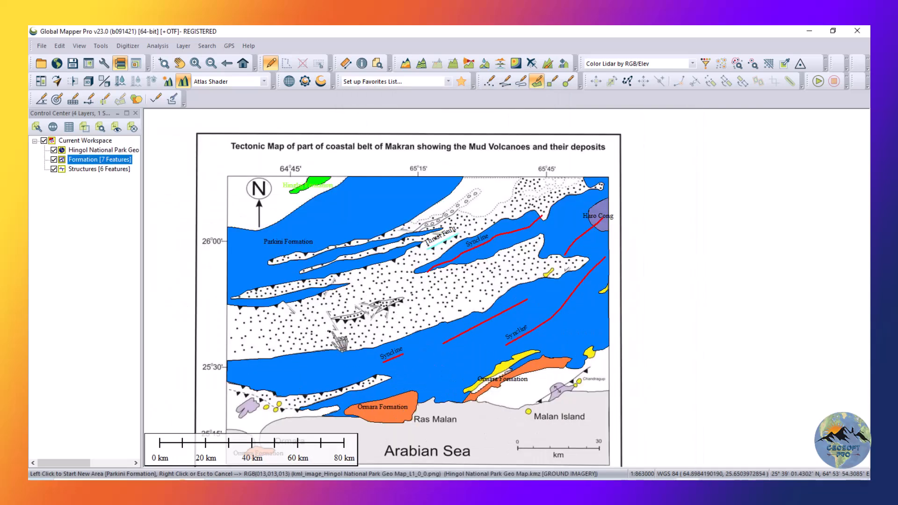
click(53, 160)
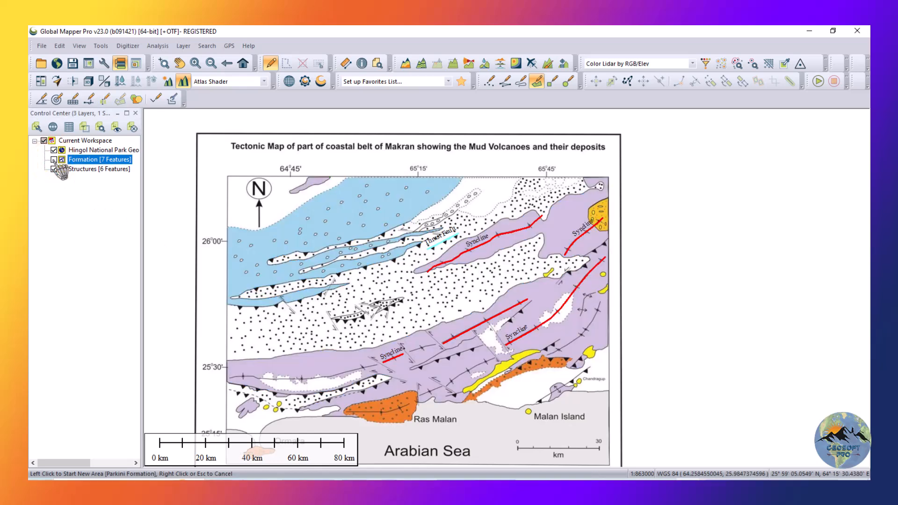
click(54, 159)
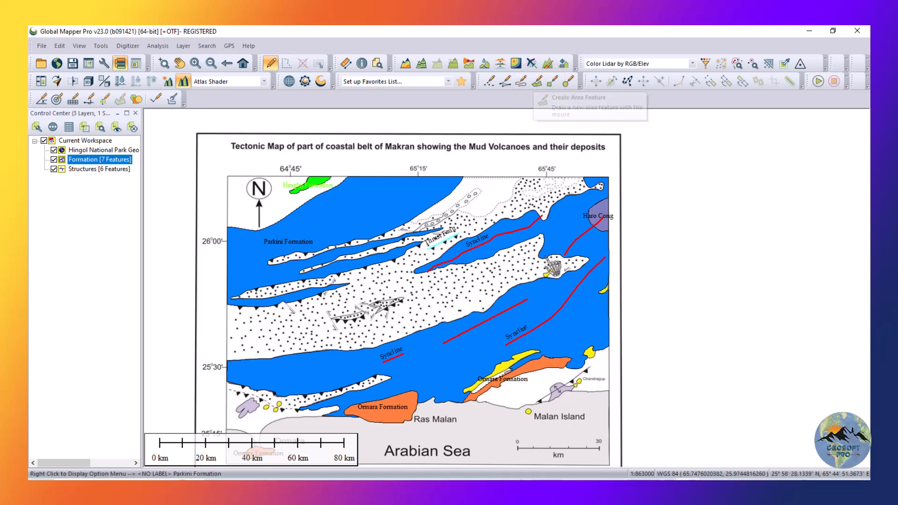
Change the large southern area's feature type to Hinglaj Formation and clear the selection.
double_click(542, 305)
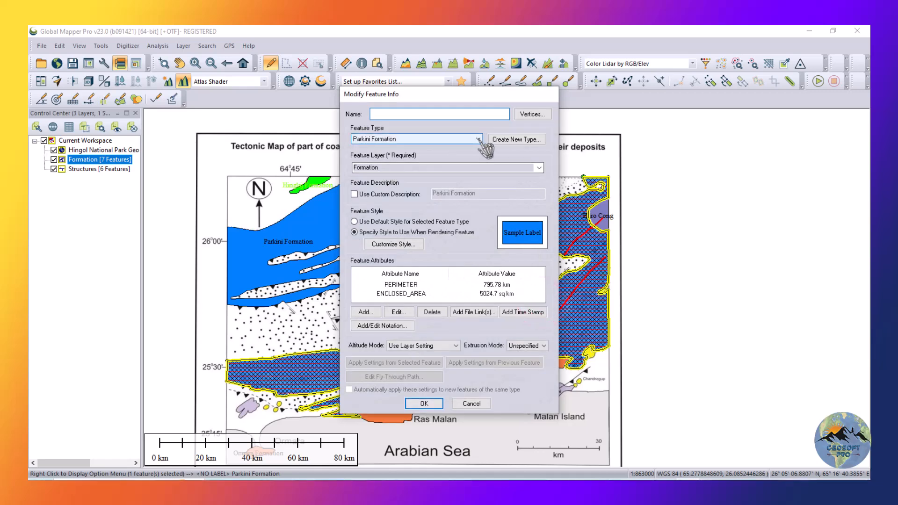
click(478, 139)
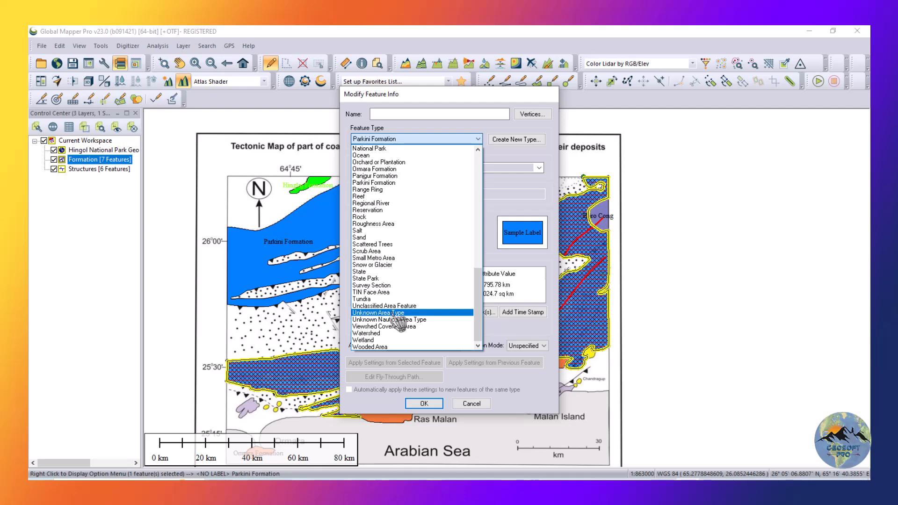
key(h)
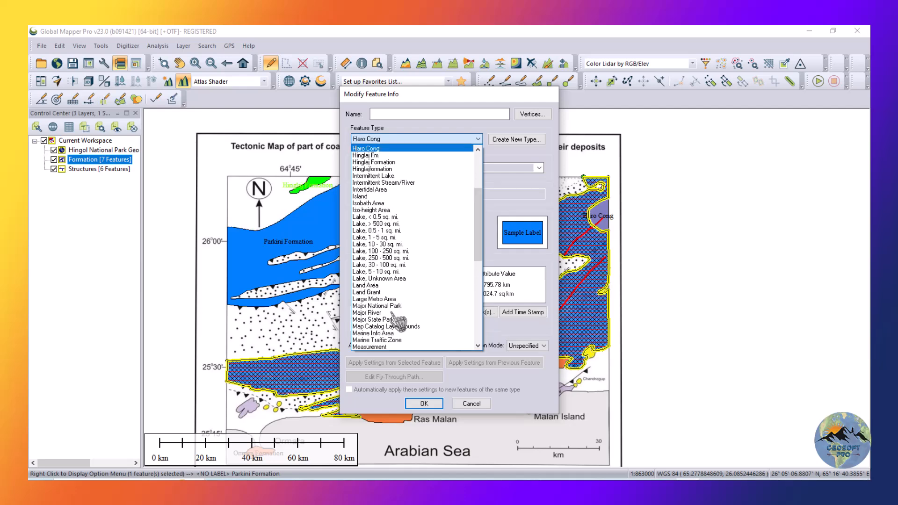
click(383, 162)
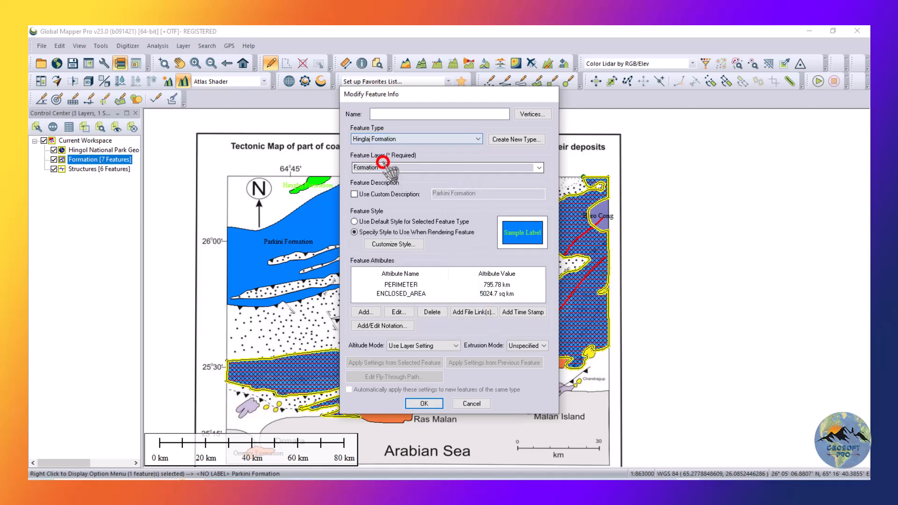
click(424, 403)
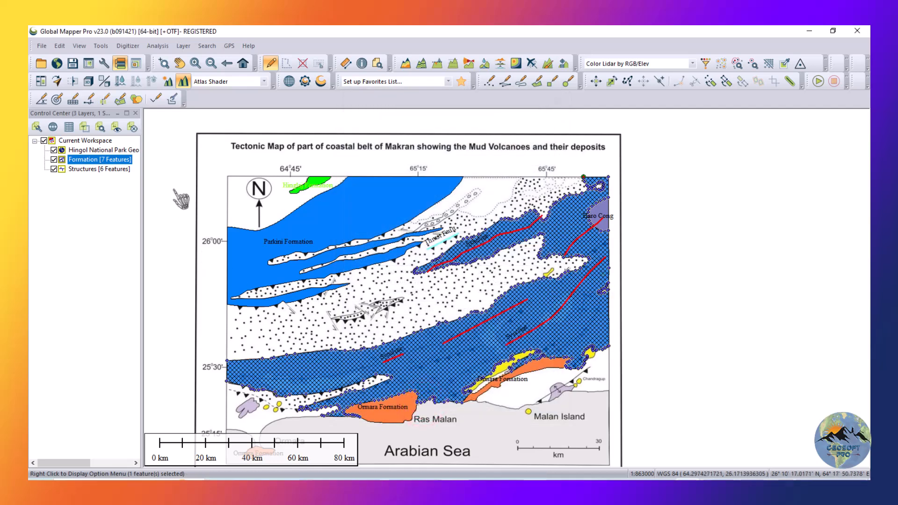
click(302, 63)
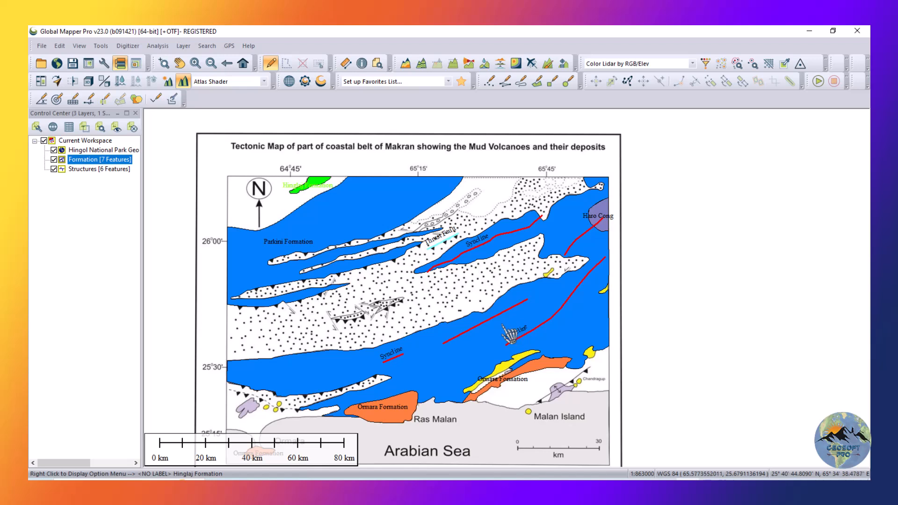
right_click(87, 160)
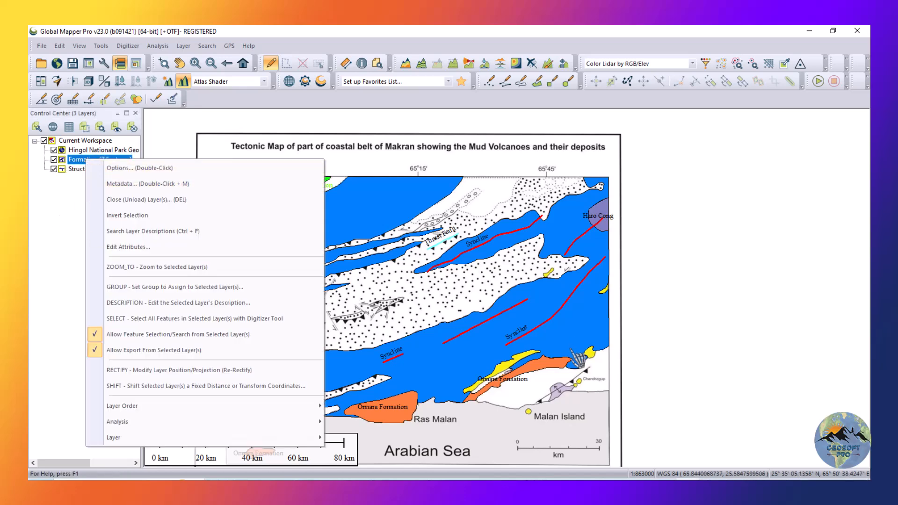
click(528, 314)
key(Left)
click(531, 311)
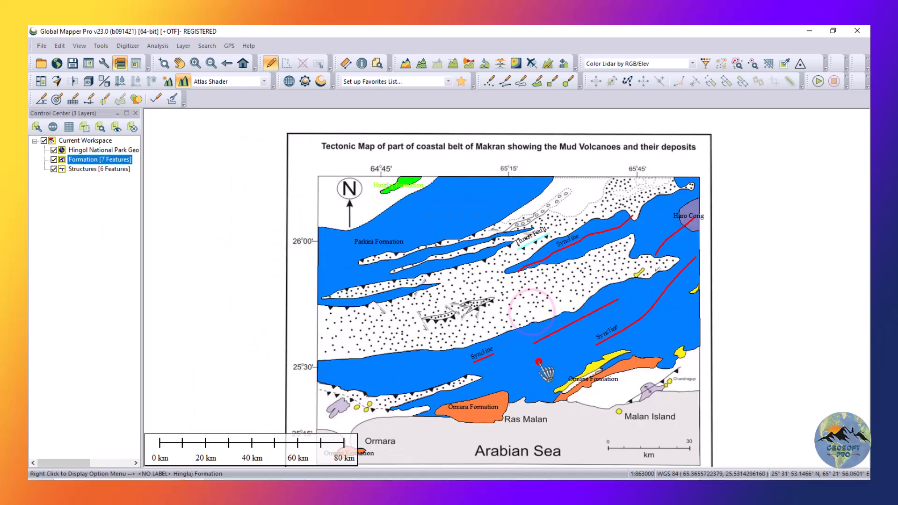
Reopen the feature info of the large southern Hinglaj Formation area and reposition the dialog over the map.
click(539, 362)
double_click(539, 362)
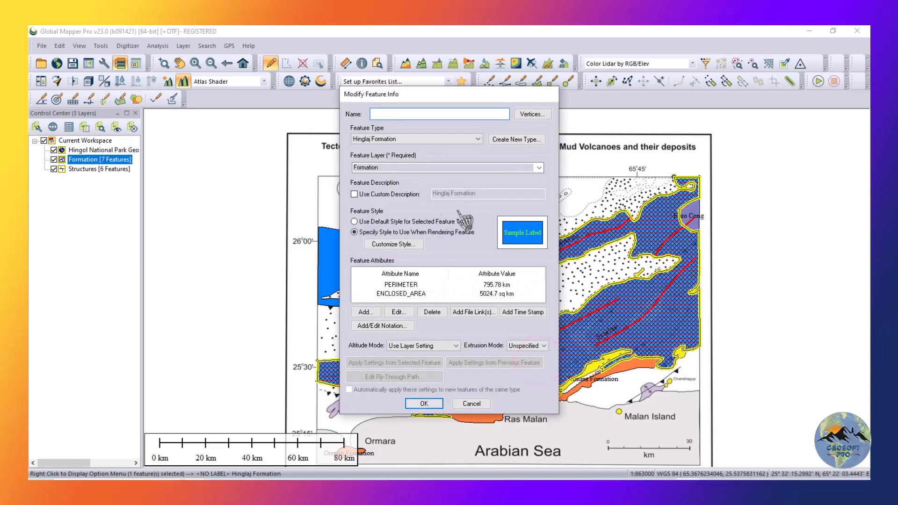
click(407, 139)
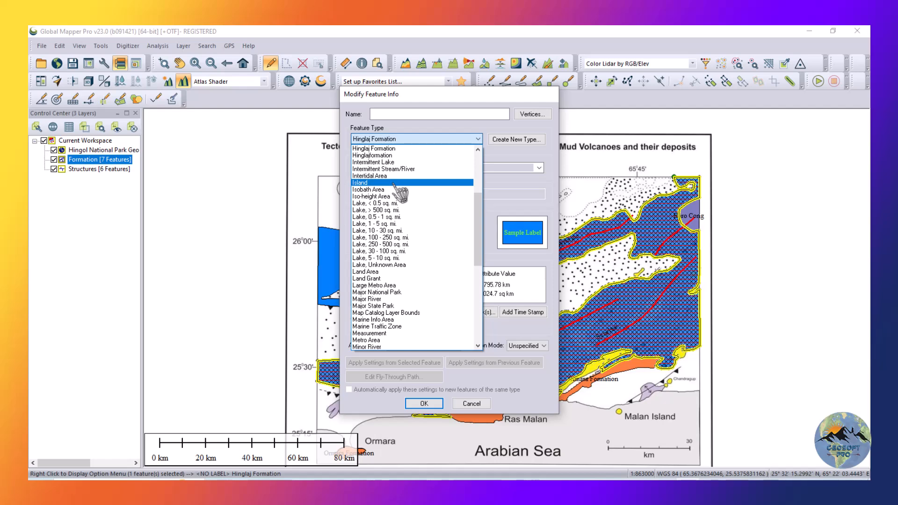
click(439, 93)
drag(458, 96, 491, 131)
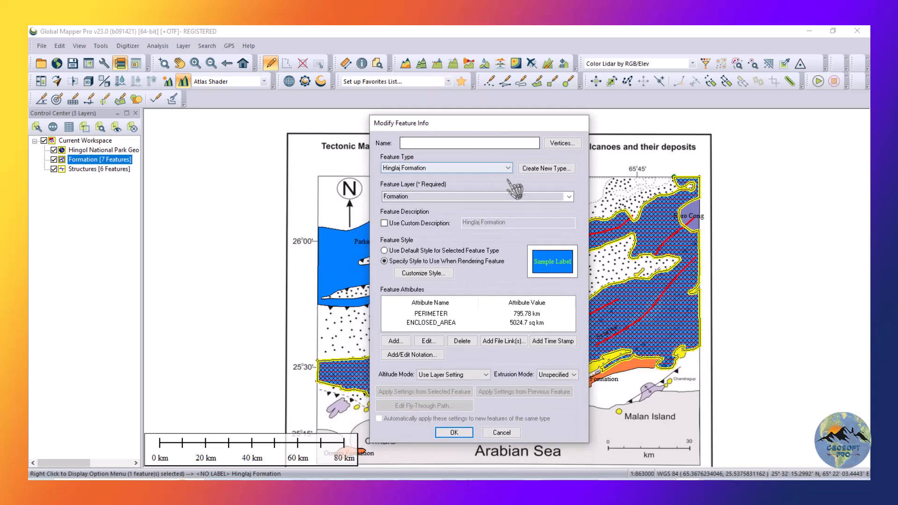
click(568, 267)
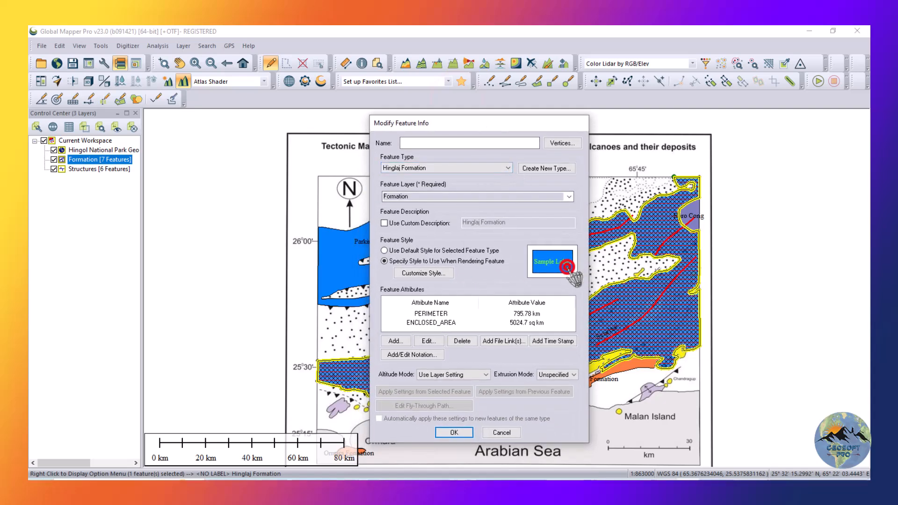
Customize the Hinglaj Formation area's style with a bright green fill, save it and clear the selection.
click(407, 260)
click(412, 273)
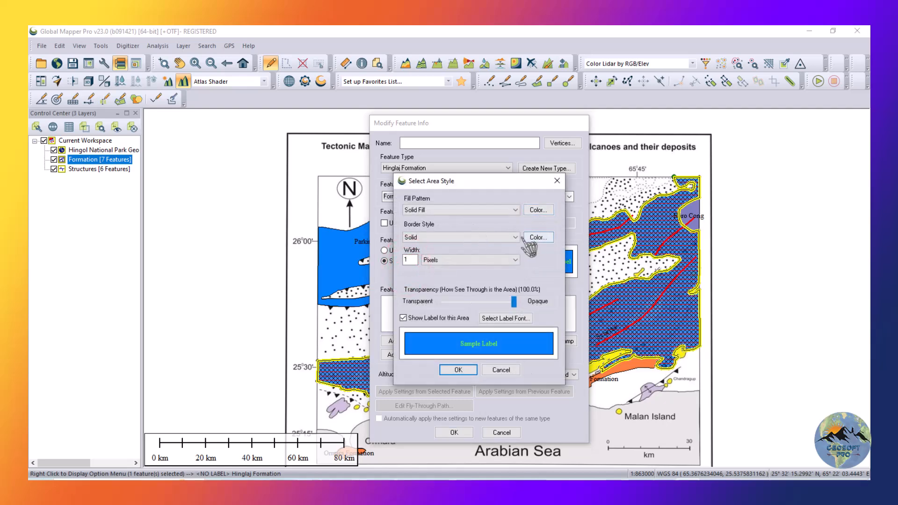
click(537, 210)
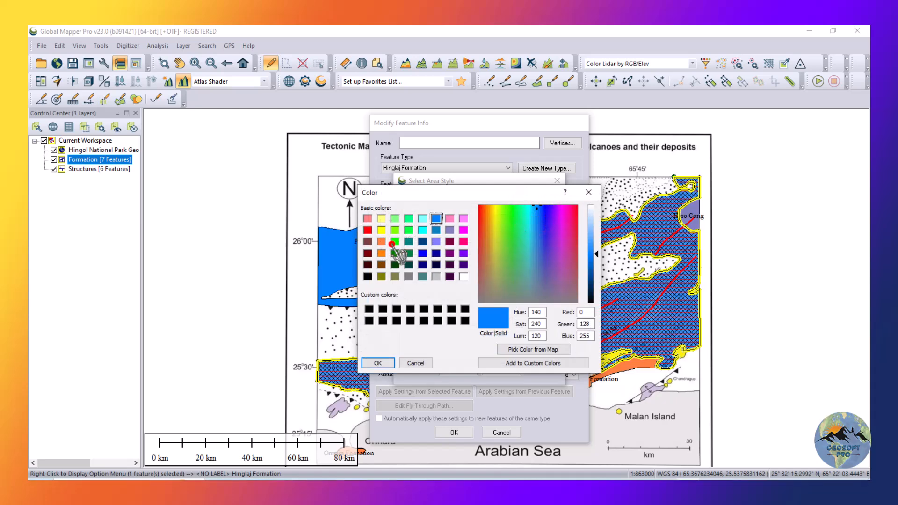
click(395, 241)
click(378, 363)
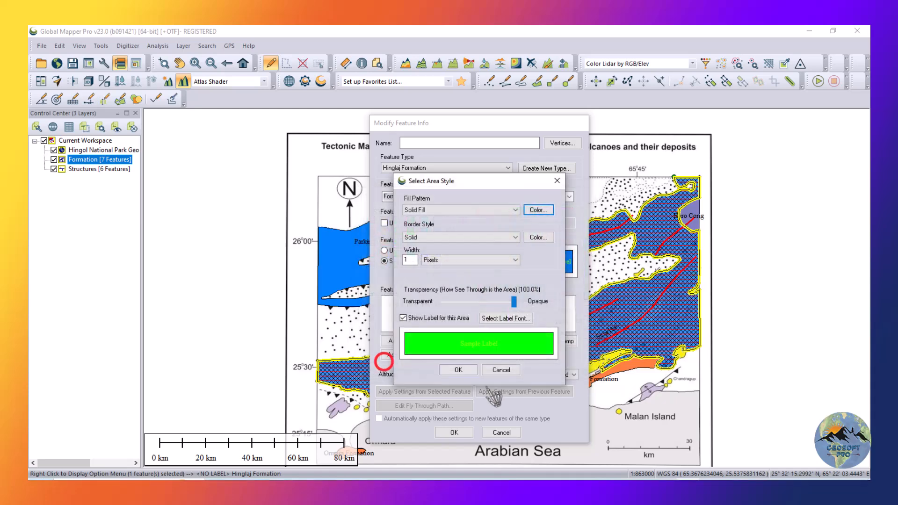
click(450, 365)
click(454, 431)
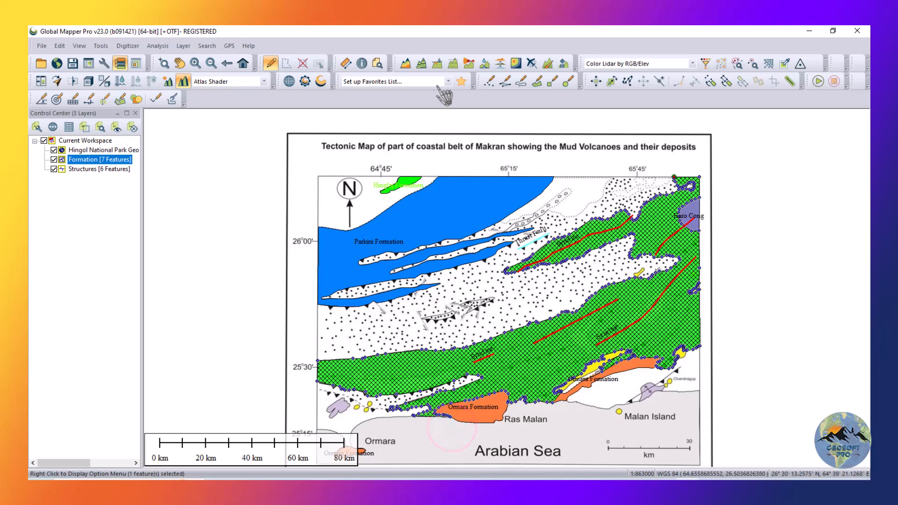
click(304, 65)
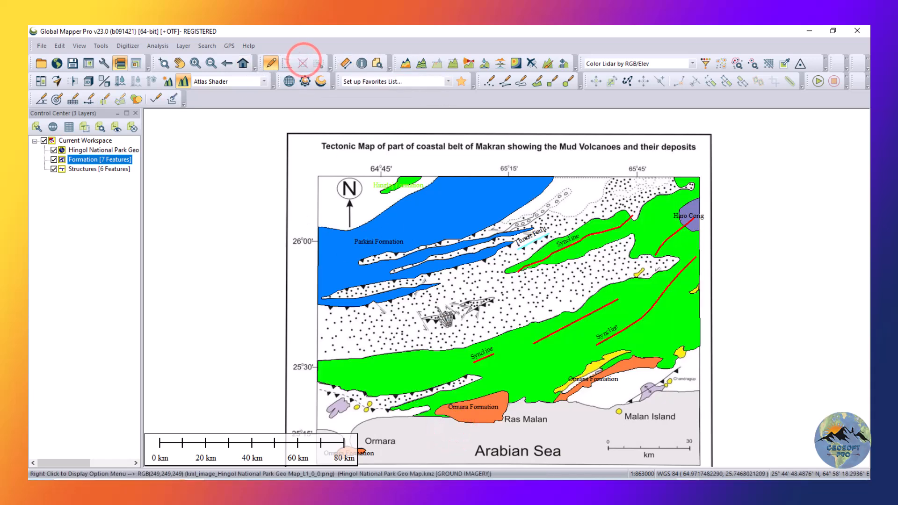
Hide the Formation layer to expose the anticline axis near the source map's eastern edge.
scroll(435, 307, down, 1)
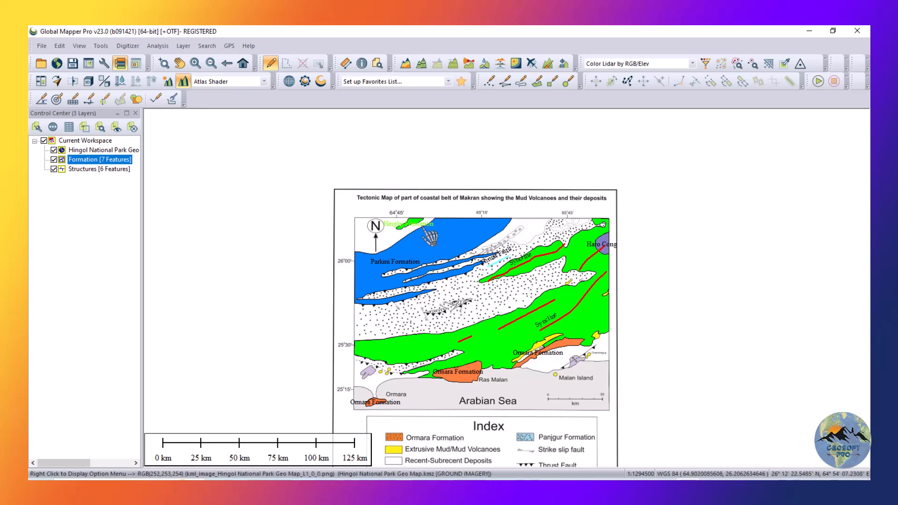
scroll(430, 236, up, 3)
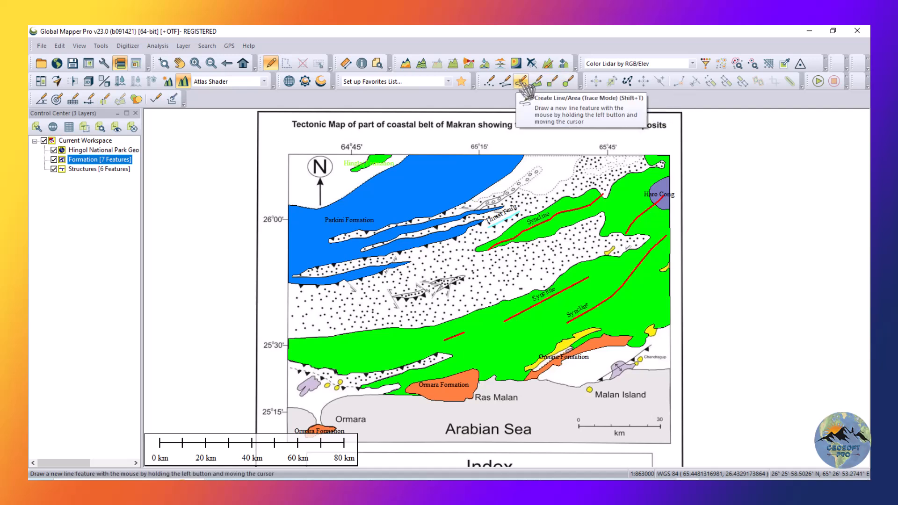
click(505, 82)
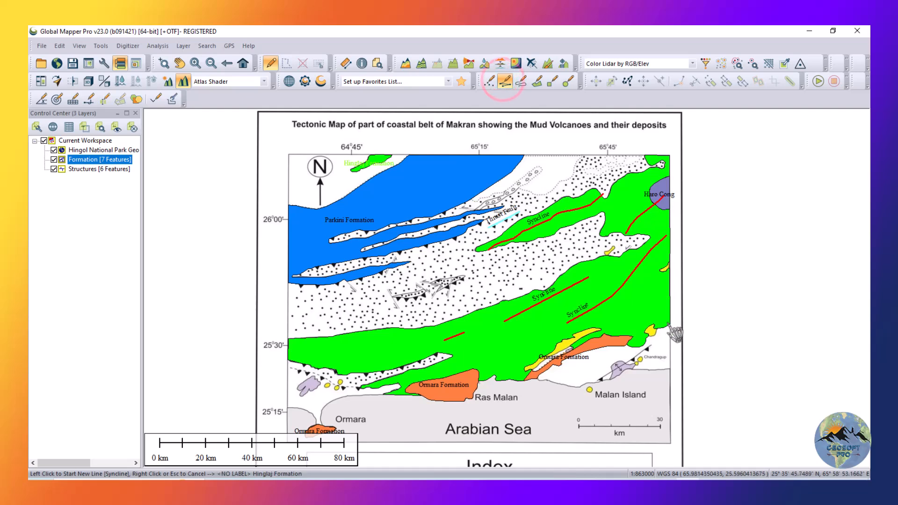
click(54, 160)
scroll(711, 327, up, 3)
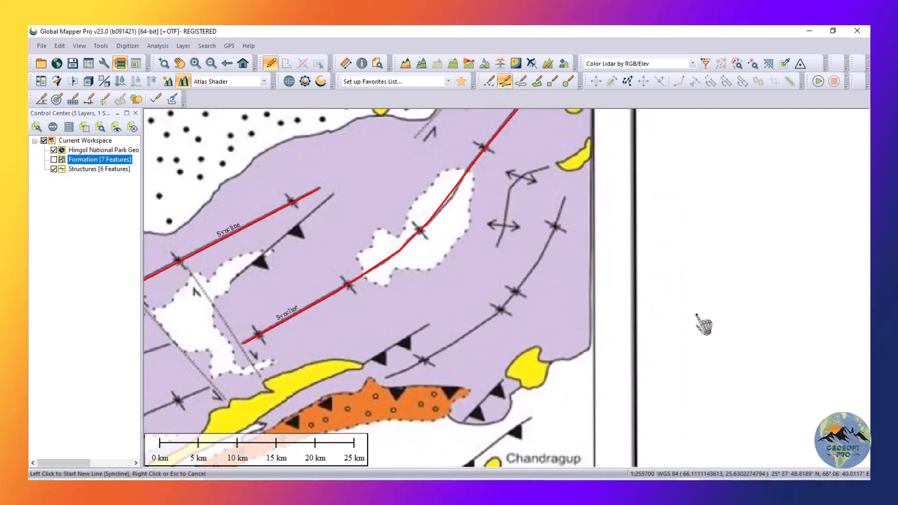
scroll(531, 173, up, 2)
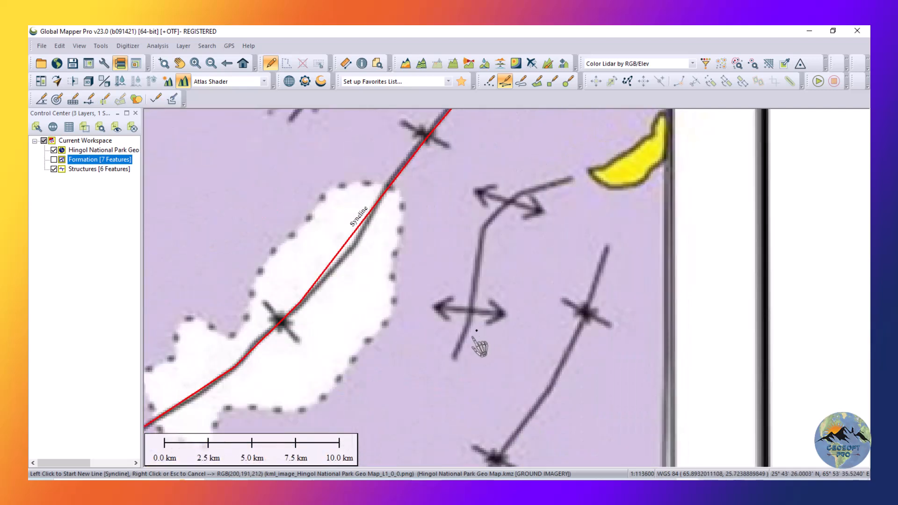
Trace the anticline axis near the map's eastern edge as a line about 12.8 km long, from its southern to its northern end.
click(456, 355)
click(474, 310)
click(475, 270)
click(482, 234)
click(492, 218)
click(507, 207)
click(525, 193)
click(552, 184)
click(571, 178)
right_click(570, 178)
Name the line Anticline and assign it a newly created line type called Anticline.
click(420, 118)
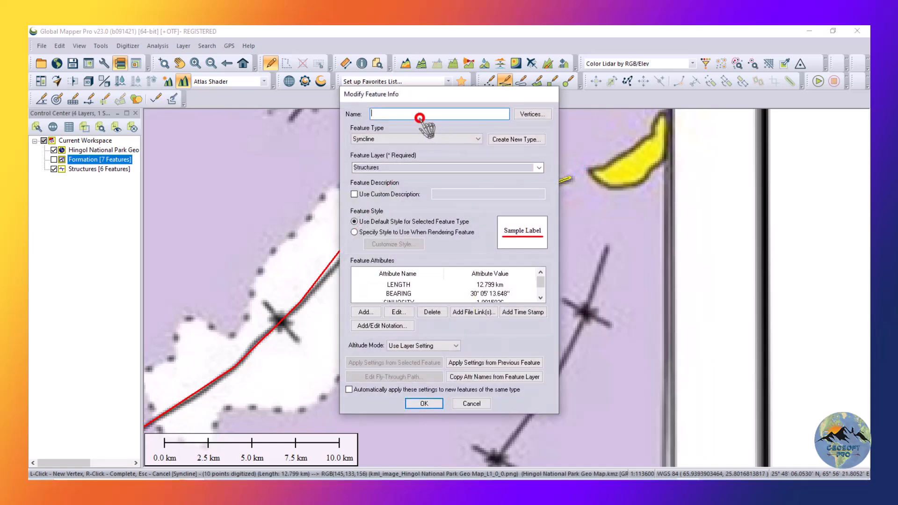
text(Anticline)
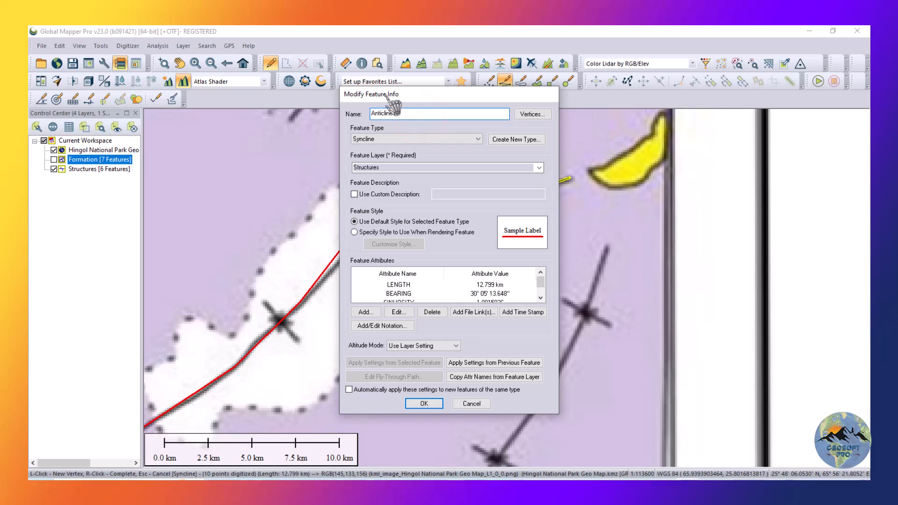
click(451, 139)
key(a)
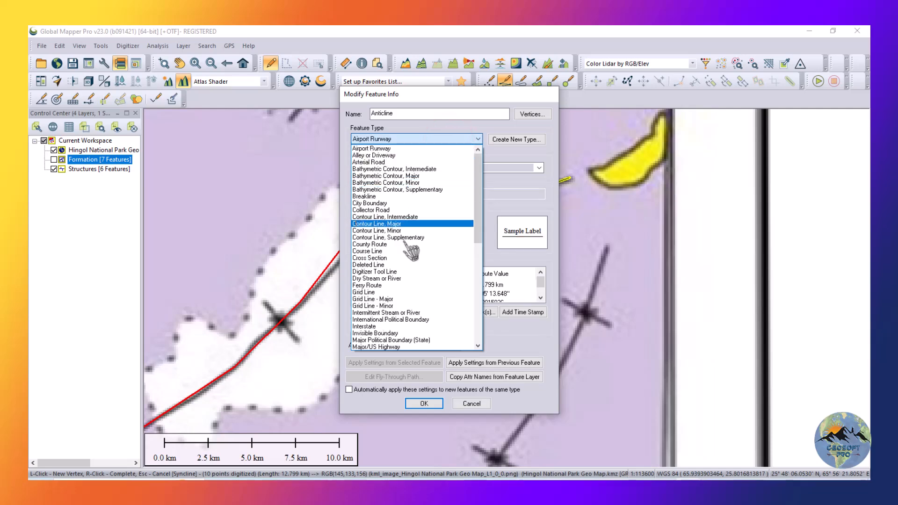
scroll(405, 220, down, 8)
scroll(405, 220, up, 8)
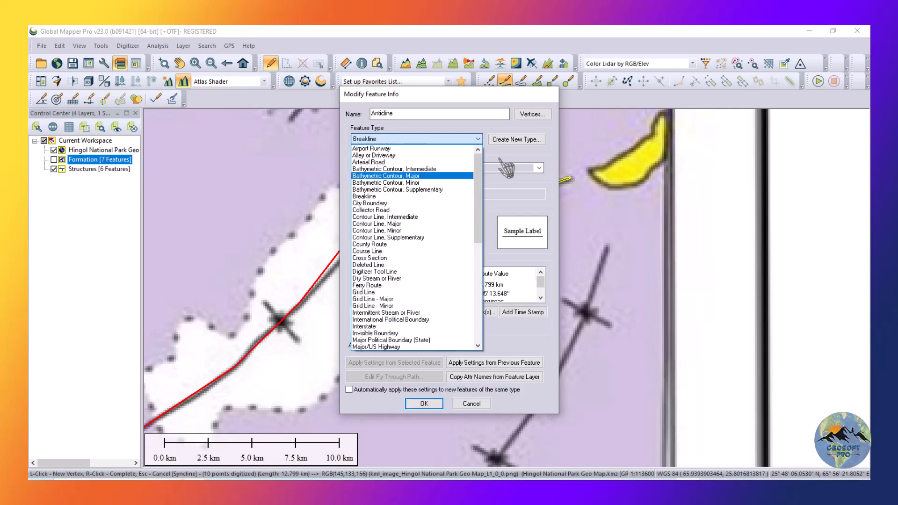
click(526, 139)
click(526, 139)
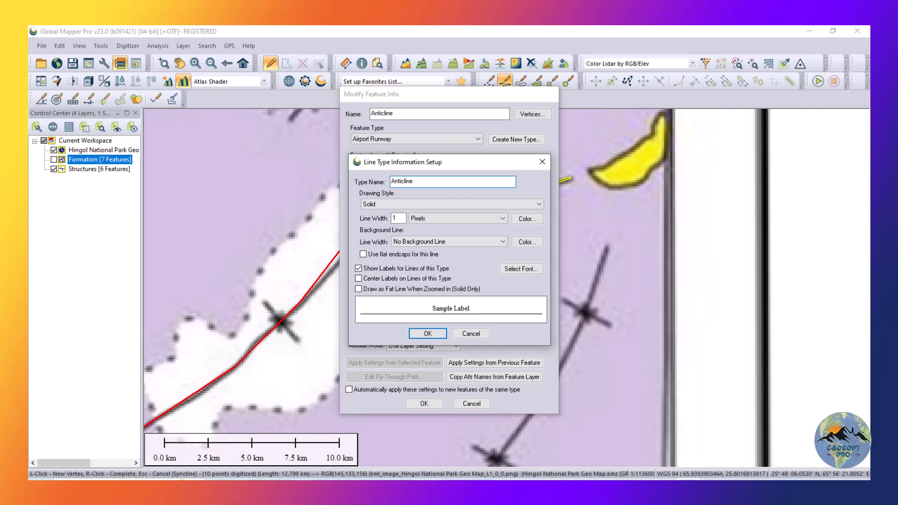
click(427, 334)
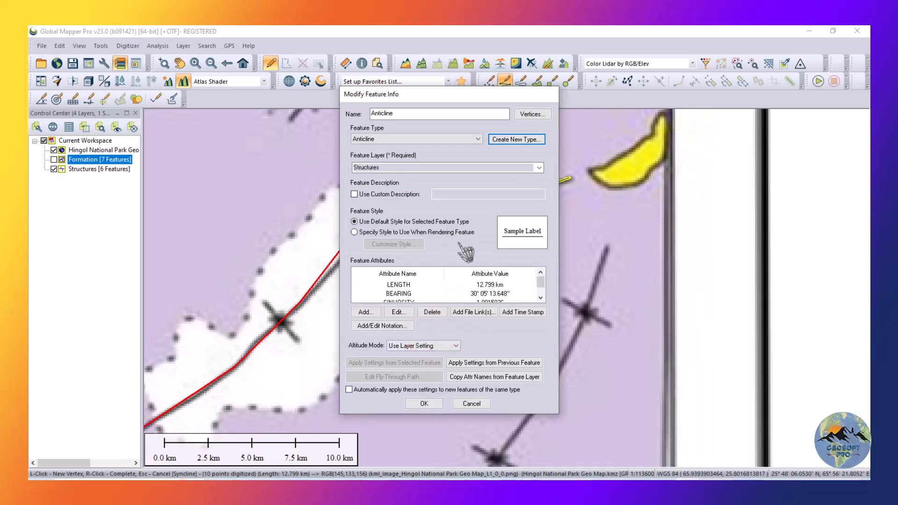
Give the anticline a custom yellow line style 3 pixels wide and save the feature in the Structures layer.
click(354, 232)
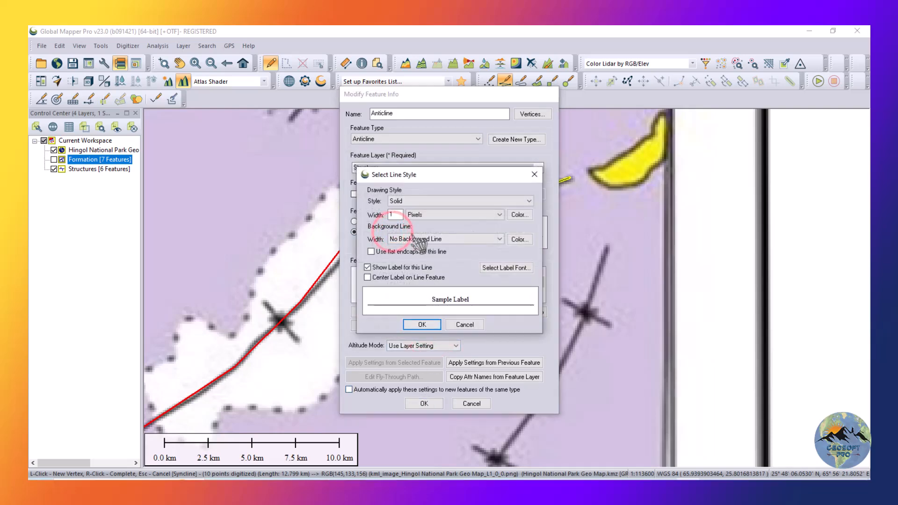
click(519, 215)
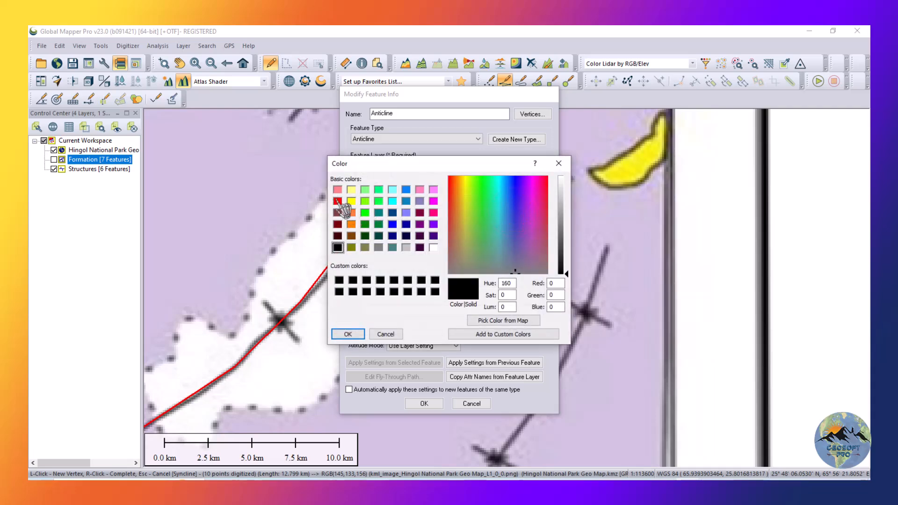
click(351, 202)
click(347, 334)
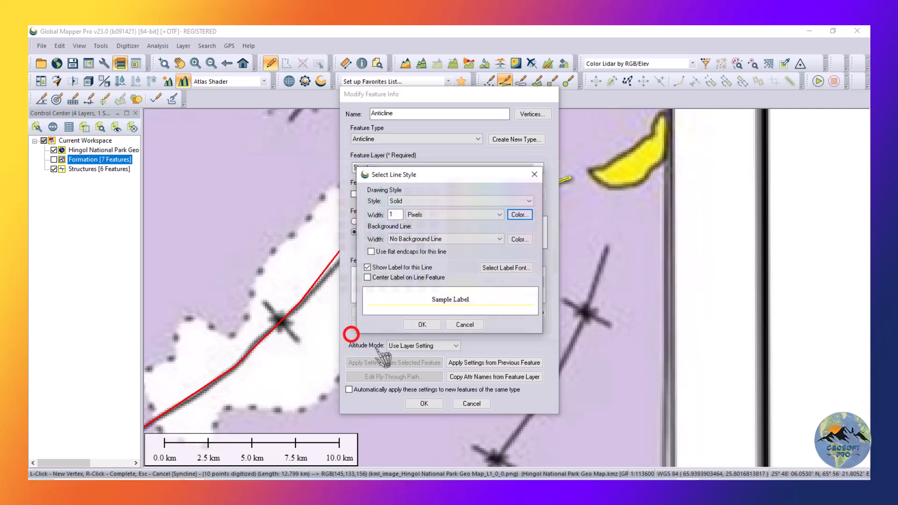
click(439, 326)
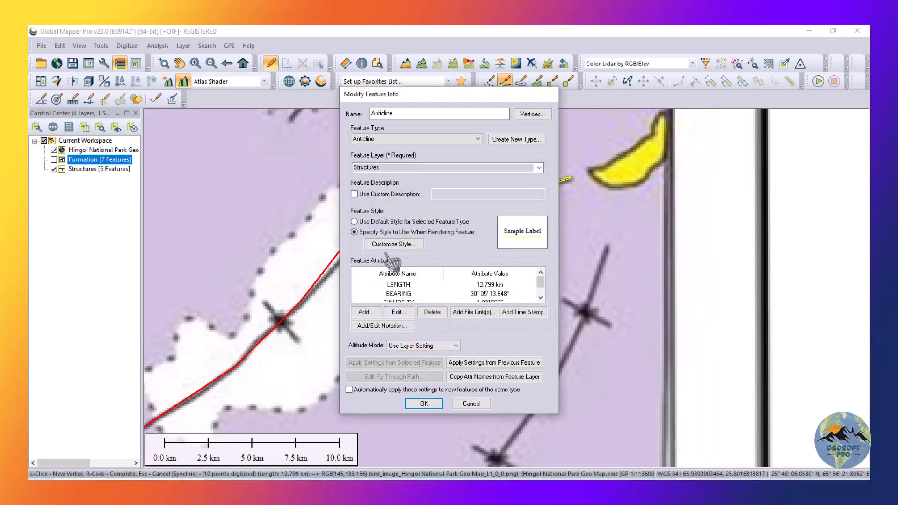
click(386, 246)
double_click(395, 214)
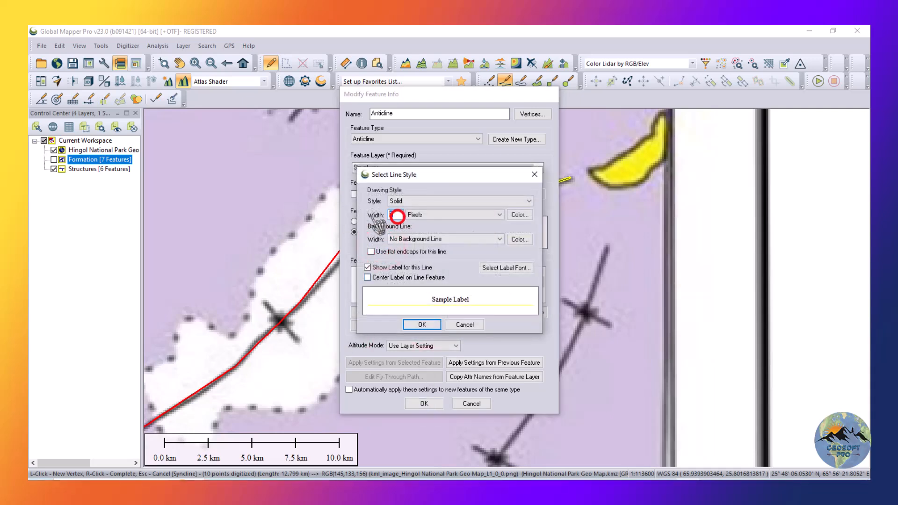
text(3)
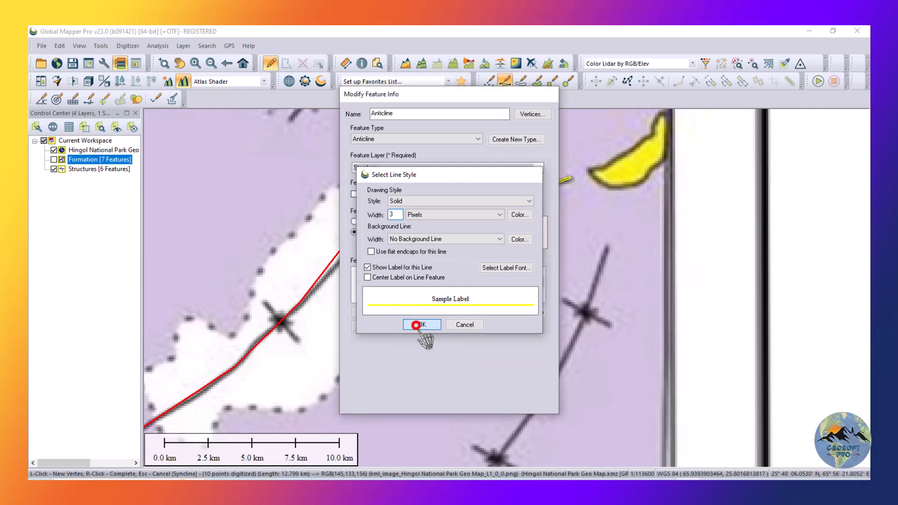
click(421, 324)
click(424, 403)
Show the Formation layer again and check the new anticline against the coloured areas.
scroll(610, 292, down, 1)
scroll(609, 293, down, 3)
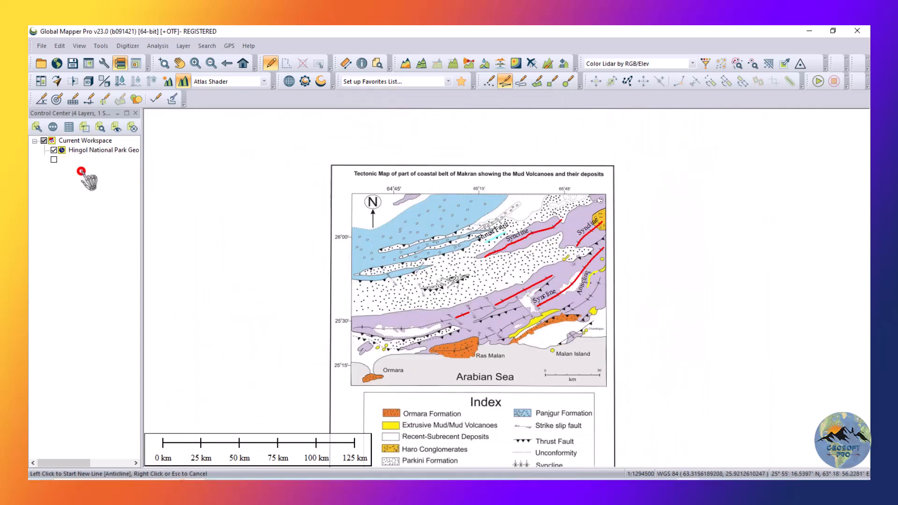
click(81, 170)
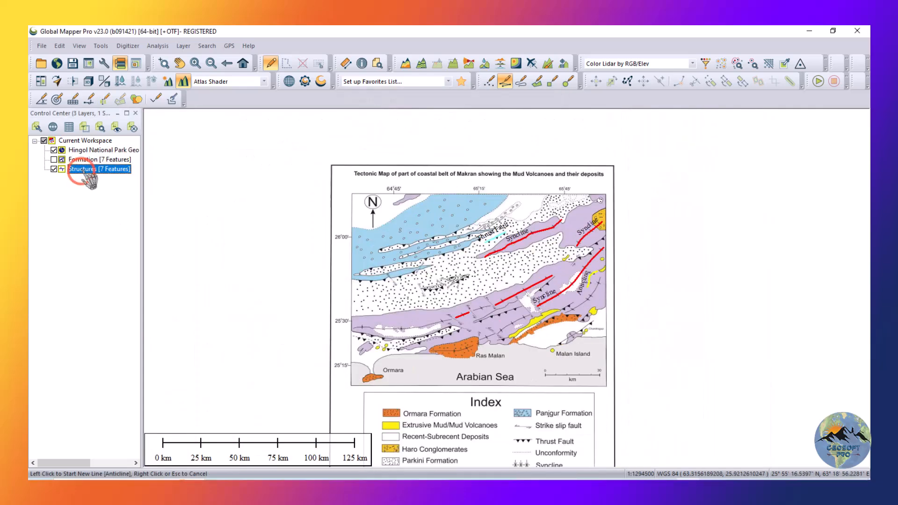
click(53, 160)
scroll(608, 289, up, 2)
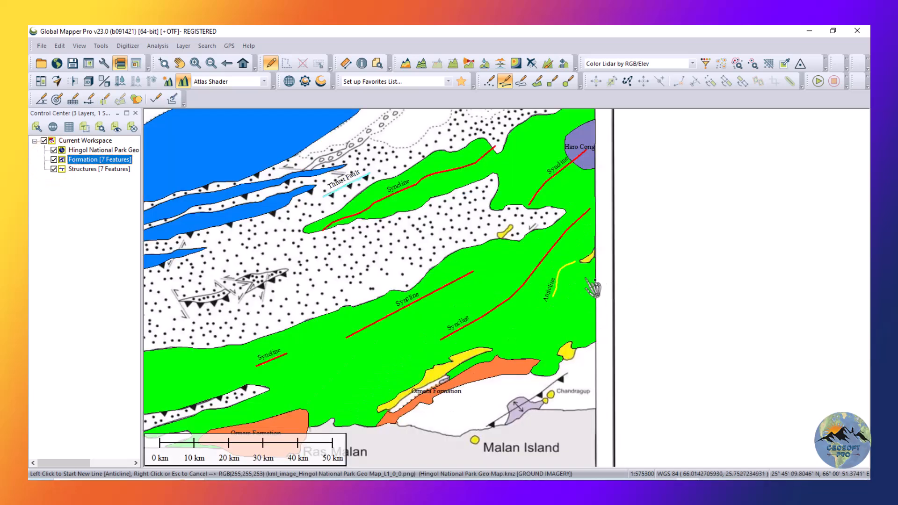
scroll(647, 262, down, 1)
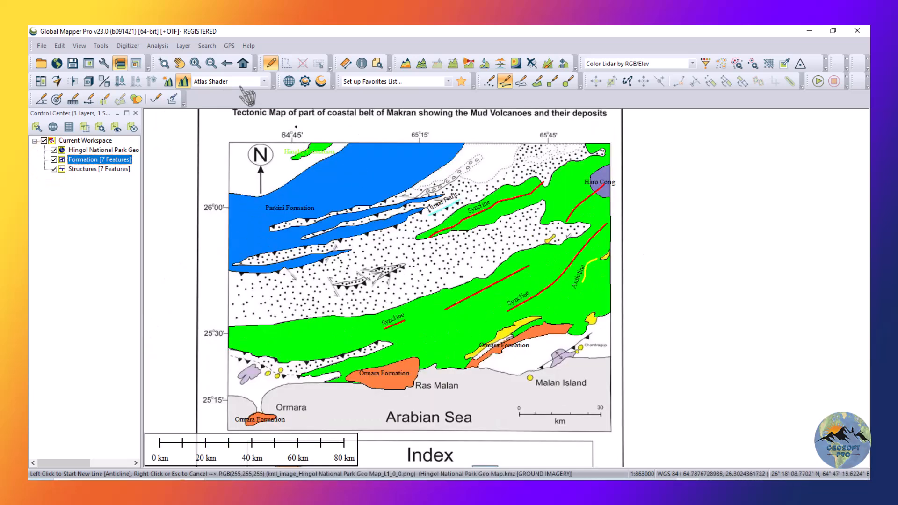
click(302, 62)
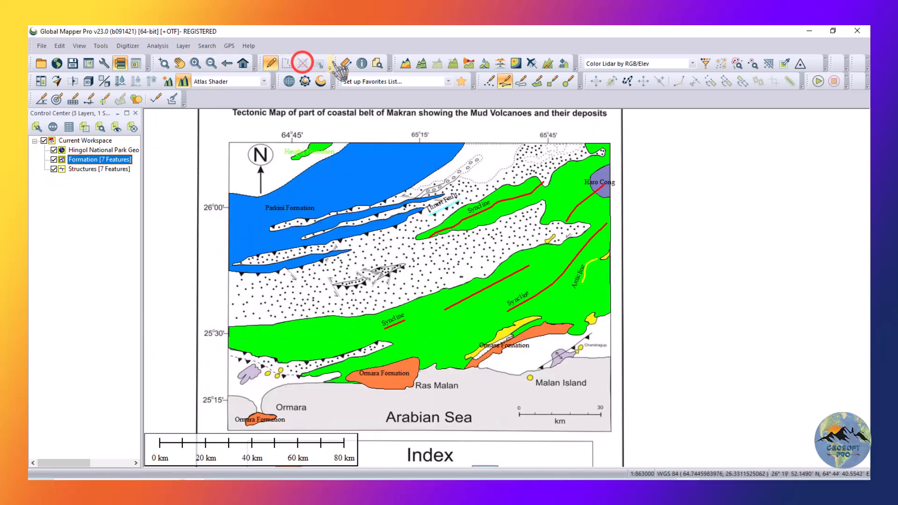
Hide and reshow the Hingol National Park Geo Map layer to review the digitized features alone.
click(53, 151)
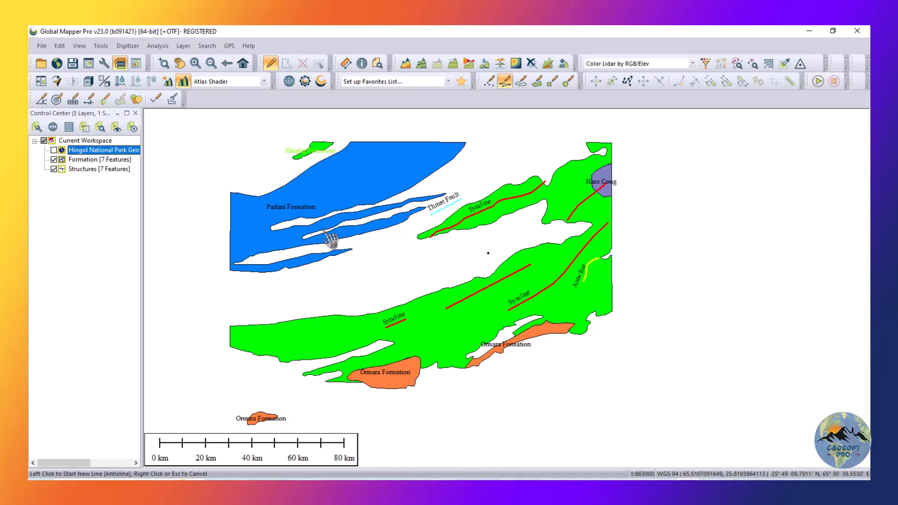
click(54, 150)
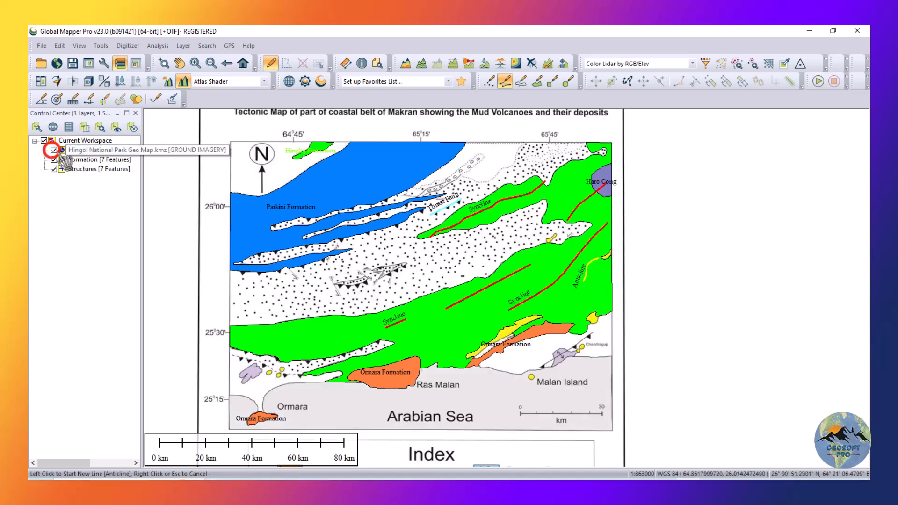
scroll(222, 143, up, 1)
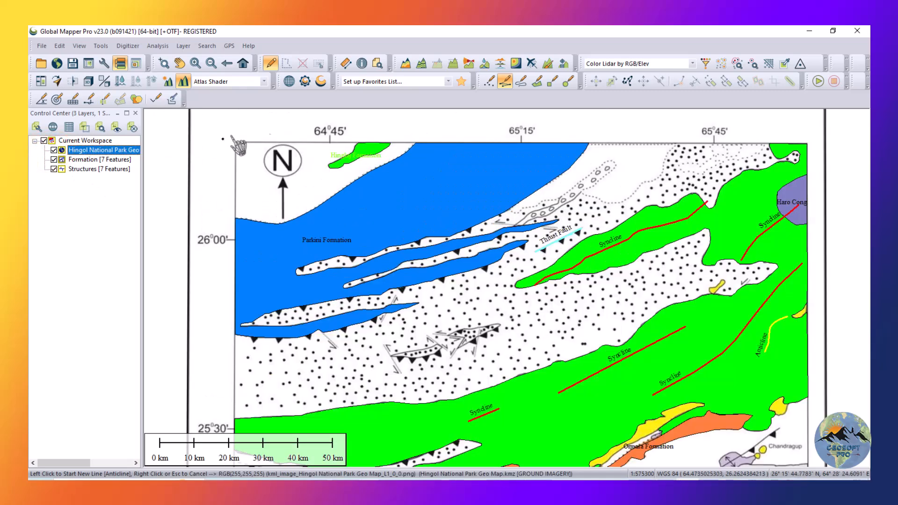
Begin a new area feature at the upper-left corner of the map frame and add a vertex at its upper-right corner.
click(533, 82)
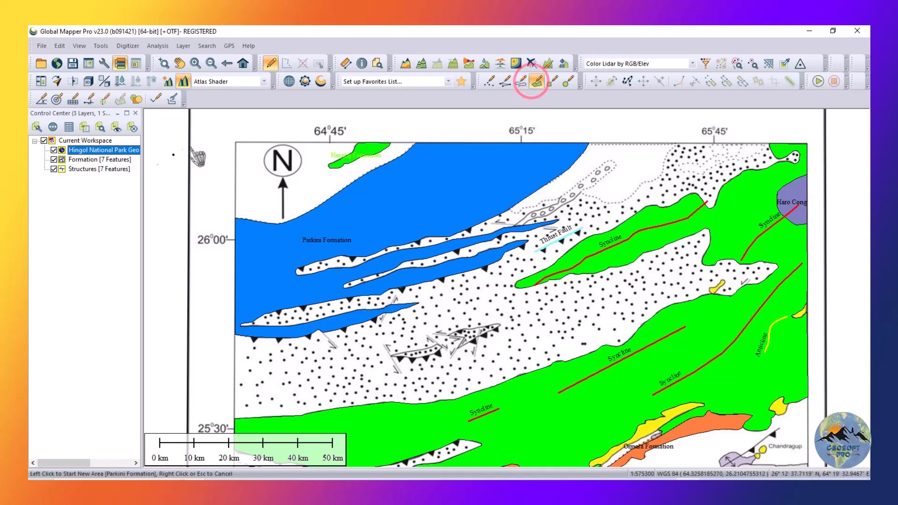
scroll(229, 133, up, 3)
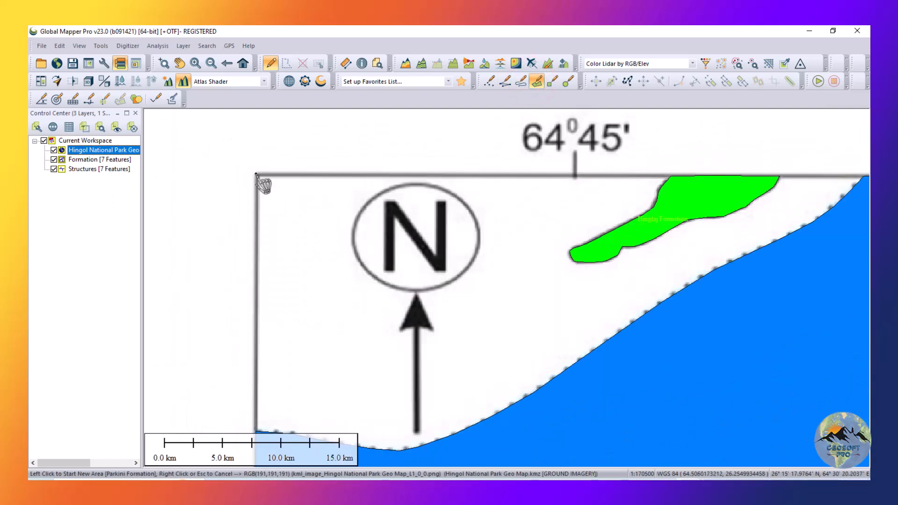
click(256, 175)
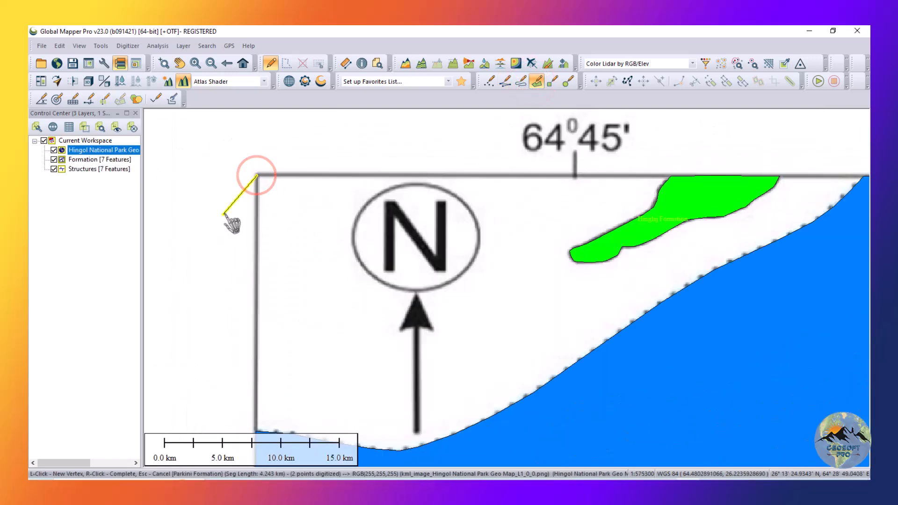
scroll(230, 221, down, 5)
scroll(469, 208, up, 7)
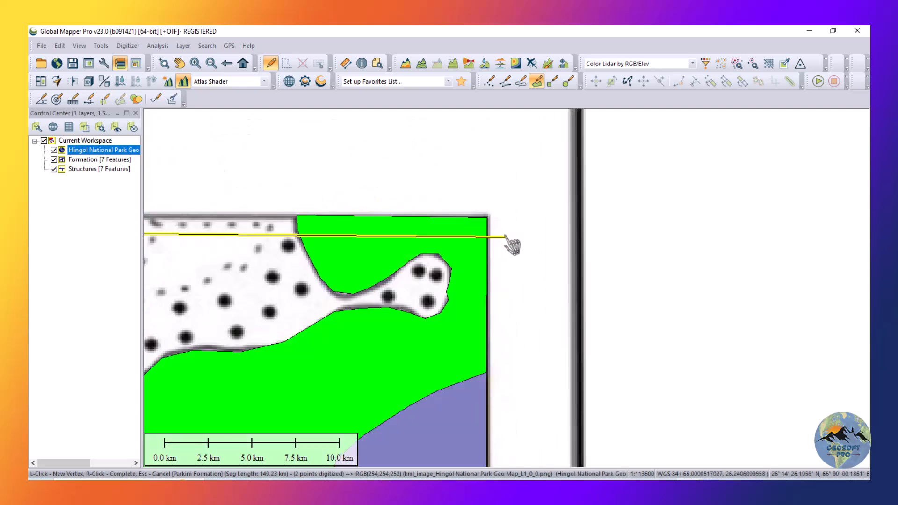
click(479, 208)
scroll(479, 209, down, 7)
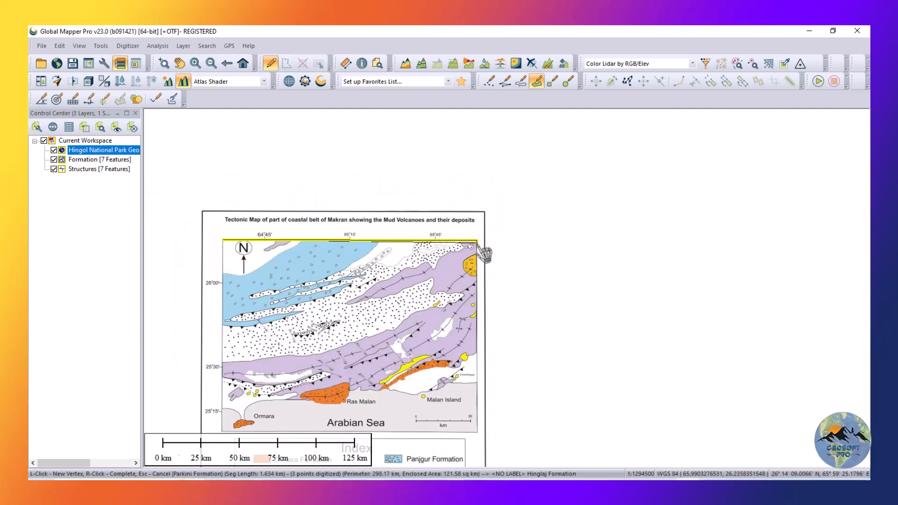
Add vertices at the lower-right and lower-left corners of the map frame and complete the area.
scroll(485, 254, down, 2)
scroll(483, 344, up, 7)
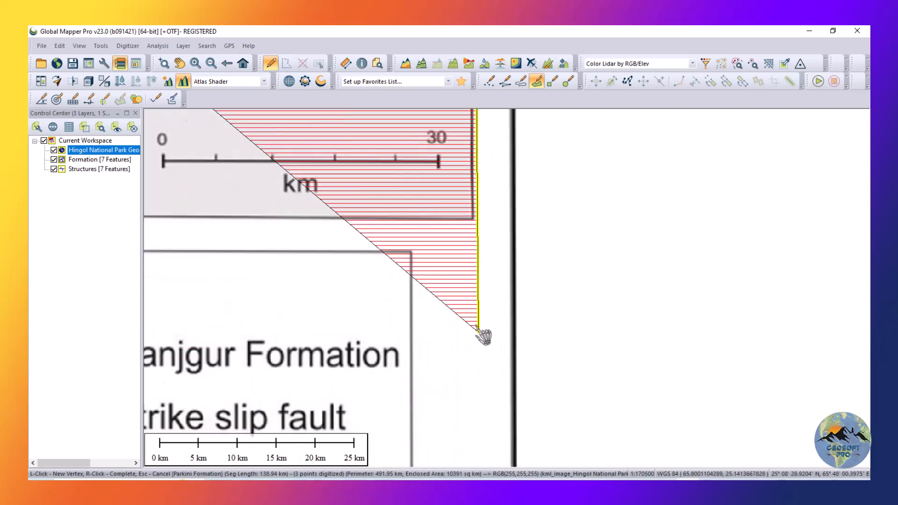
click(470, 163)
scroll(463, 173, down, 6)
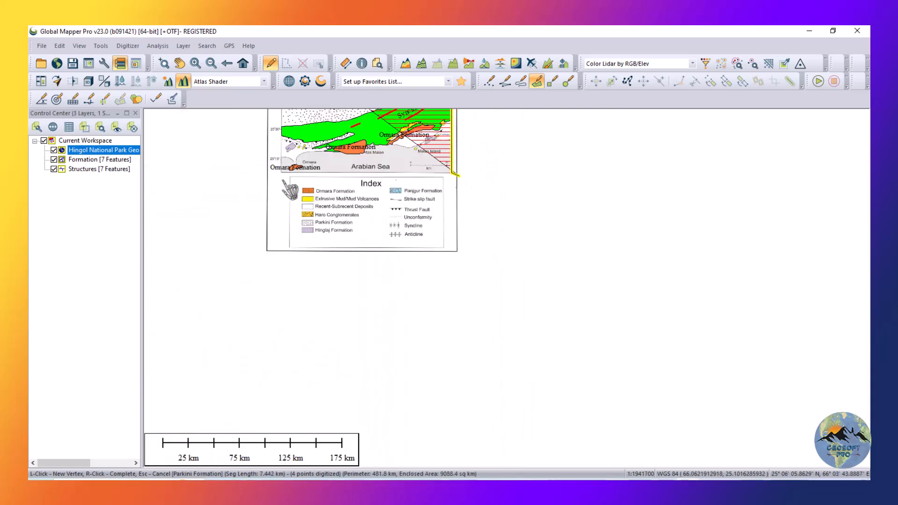
right_click(139, 97)
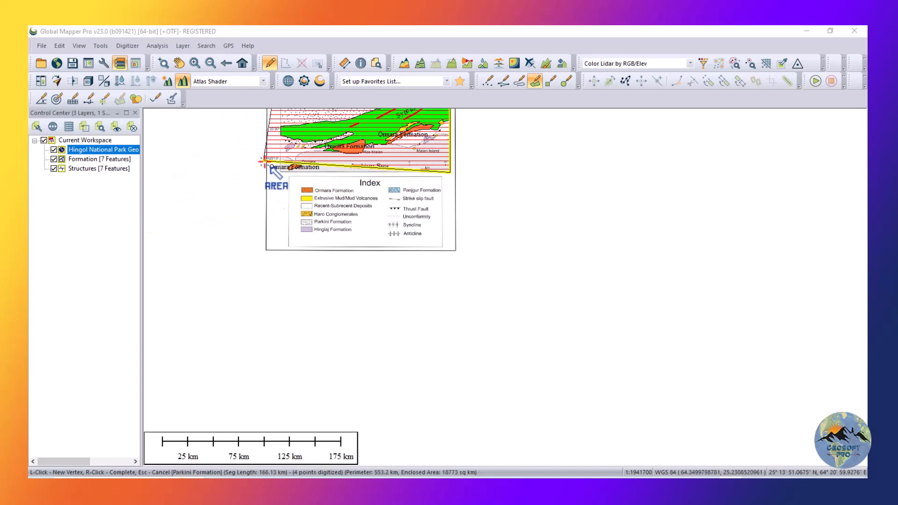
scroll(290, 178, down, 2)
scroll(278, 207, up, 5)
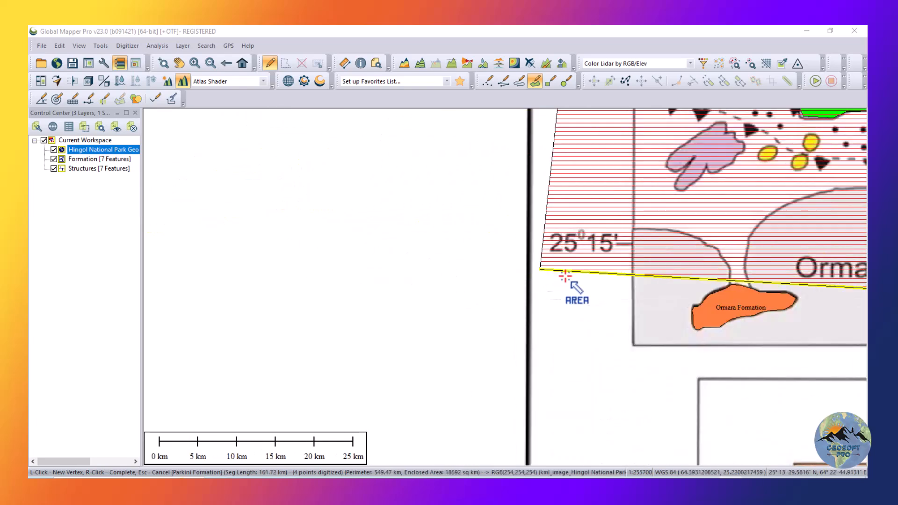
click(633, 344)
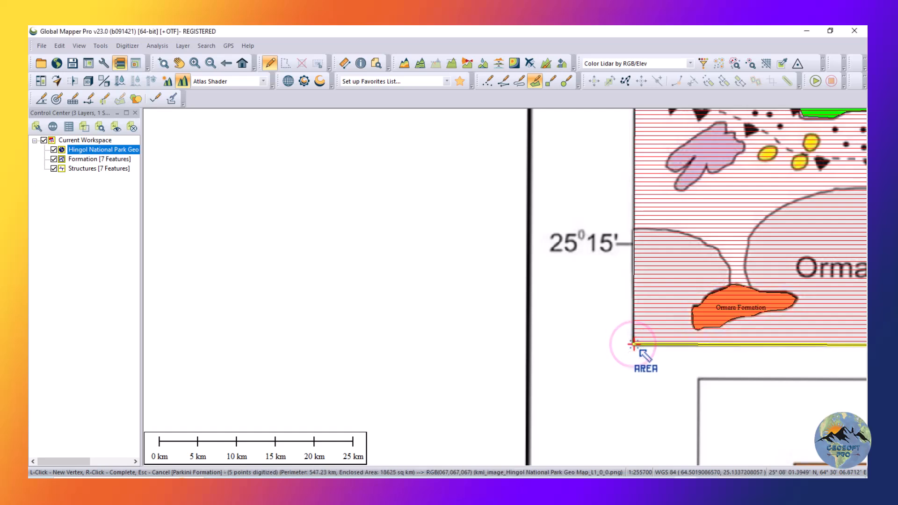
right_click(634, 344)
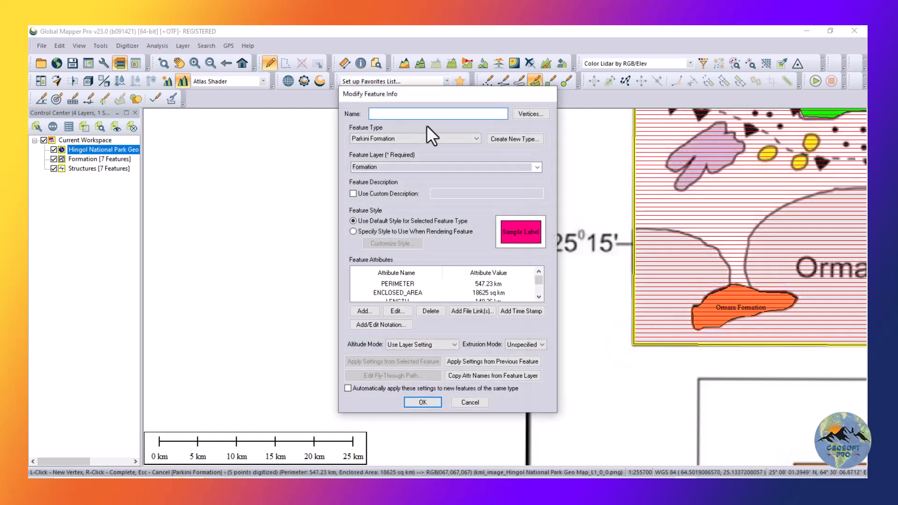
Name the area Study Area and begin a new area type also called Study Area.
click(425, 114)
click(524, 141)
text(Study Area)
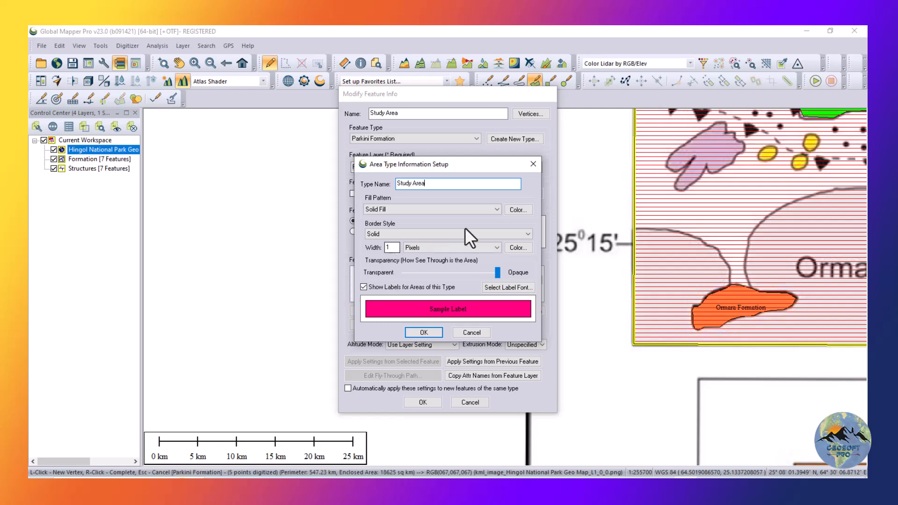
Give the Study Area type no fill and a solid border 3 pixels wide, and save the feature in the Formation layer.
click(487, 212)
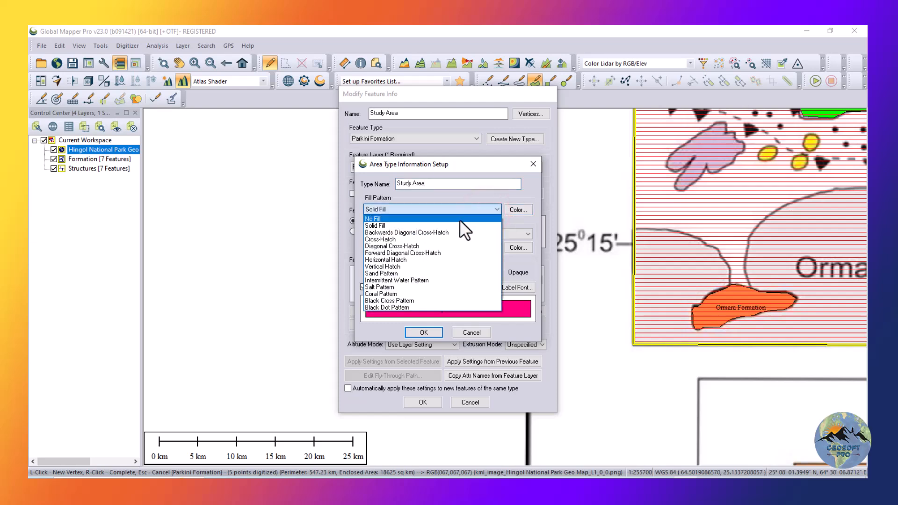
click(459, 219)
click(452, 233)
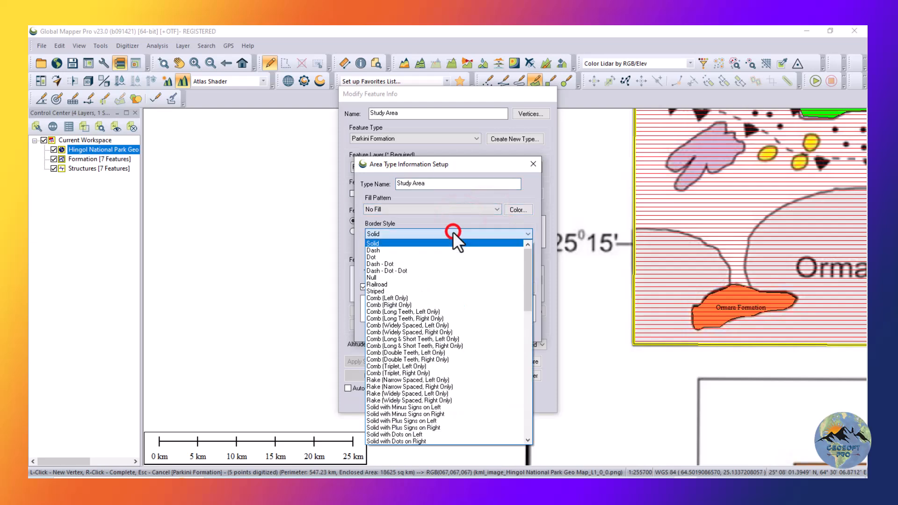
click(442, 244)
double_click(392, 248)
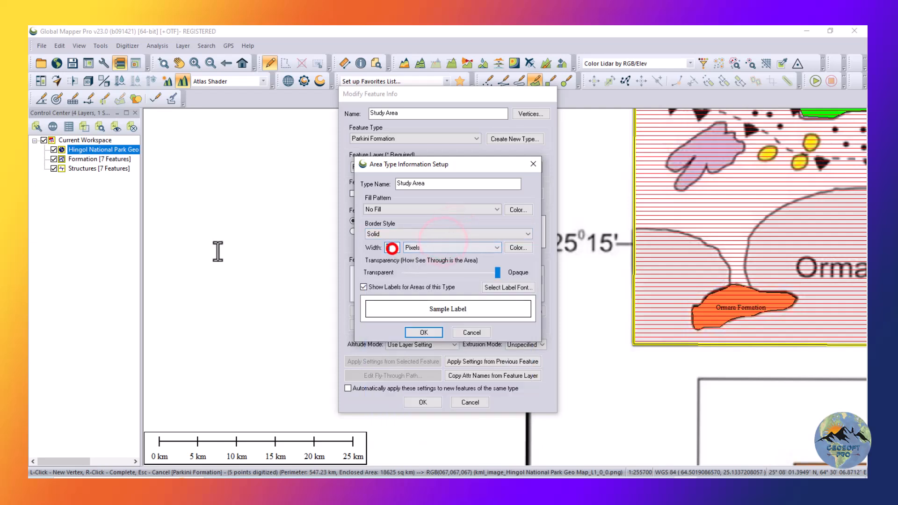
text(3)
click(415, 330)
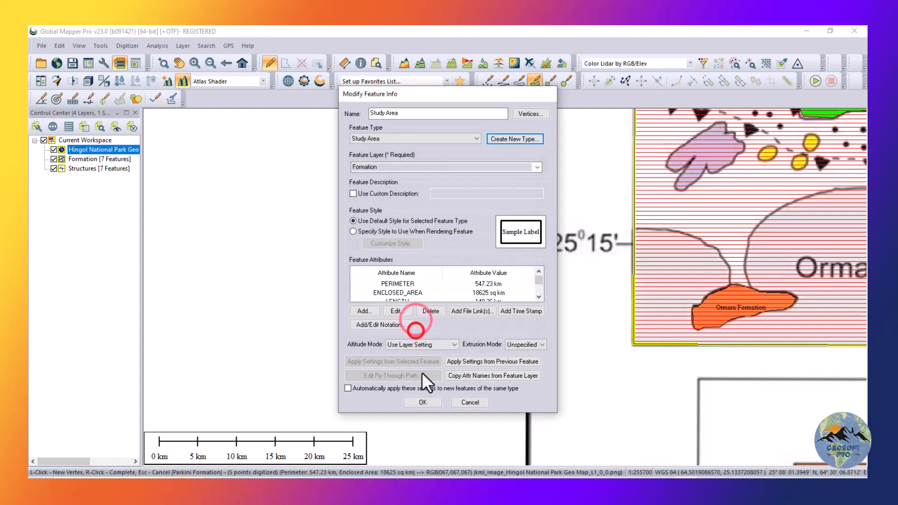
click(416, 401)
Hide the Hingol National Park Geo Map layer and review the digitized features within the study area border.
scroll(316, 313, down, 3)
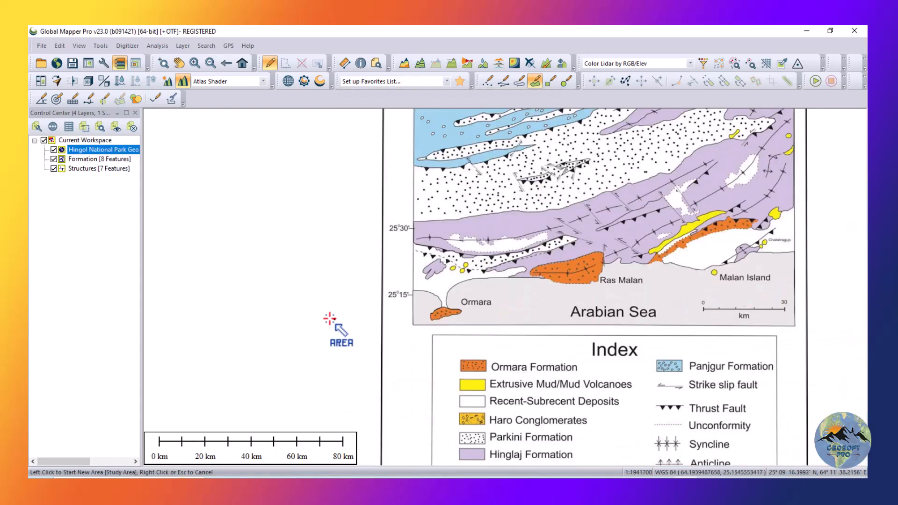
scroll(316, 304, up, 1)
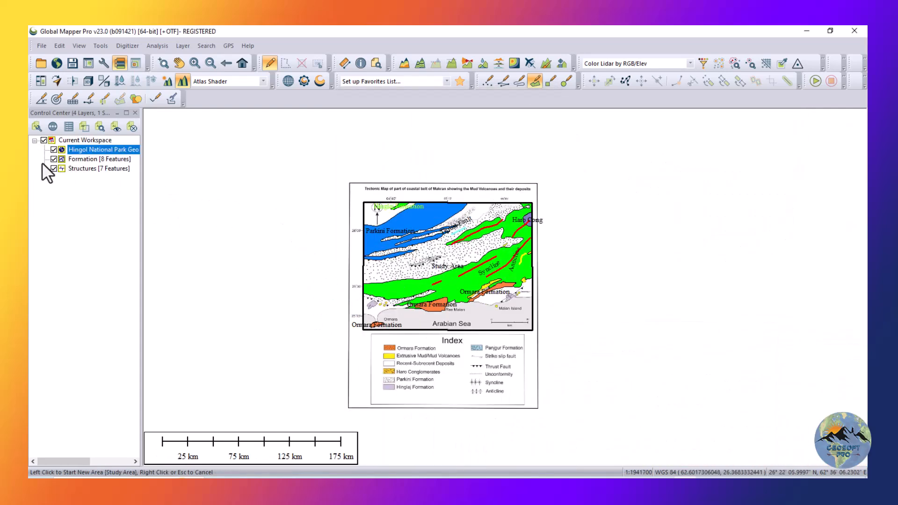
click(54, 150)
scroll(427, 251, up, 3)
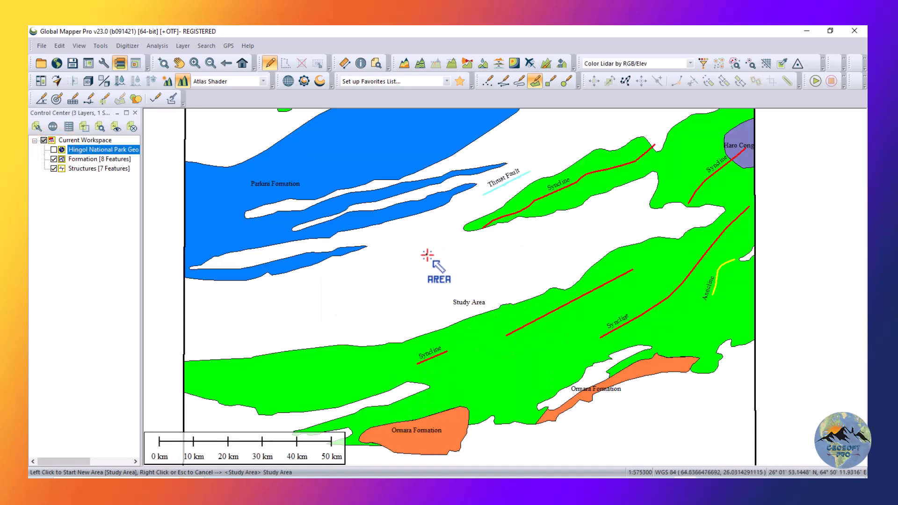
scroll(488, 269, down, 2)
scroll(428, 277, up, 1)
click(455, 276)
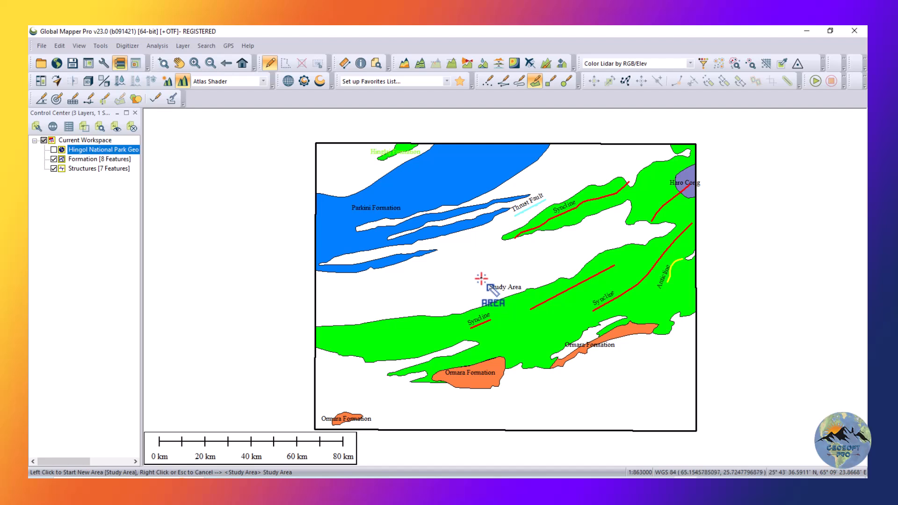